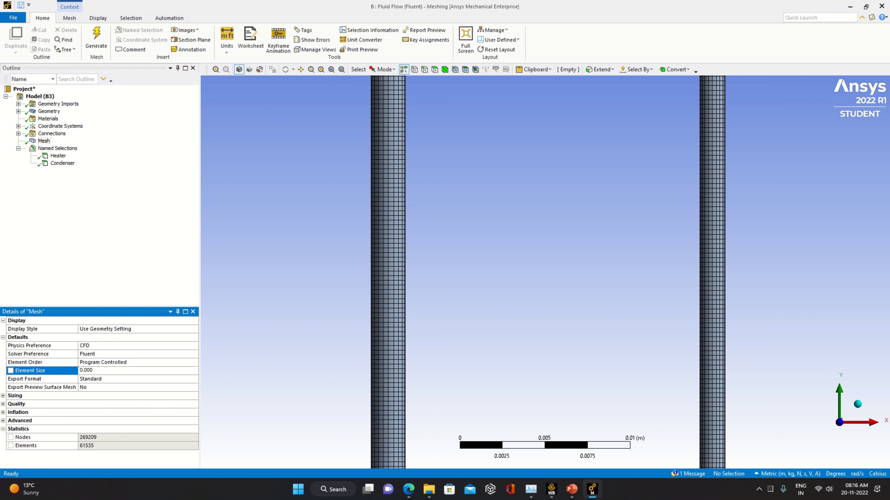
Step: Set the mesh element size to 0.0001 m and update the mesh
text(1)
right_click(47, 141)
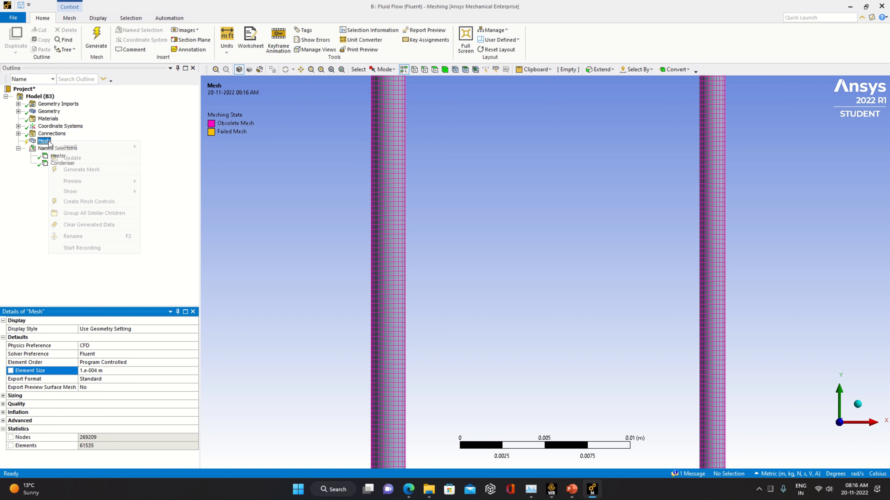
click(70, 158)
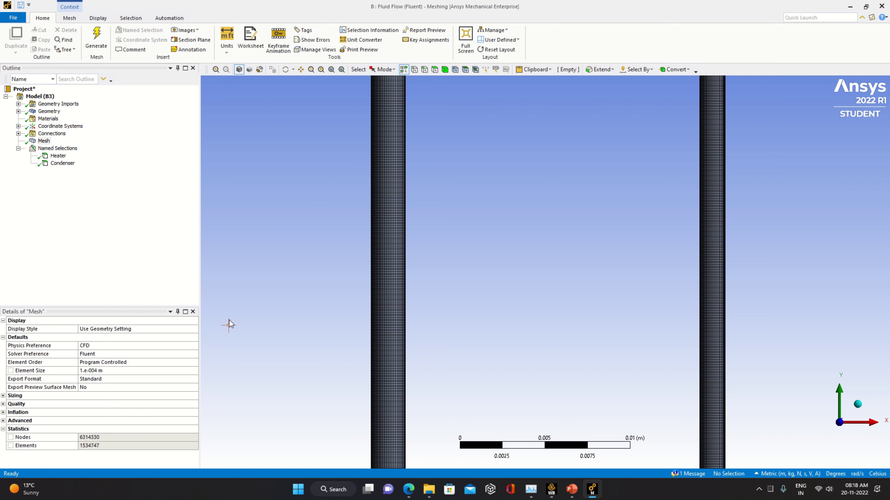
Step: Coarsen the mesh by setting the element size to 0.0005 m and generate it
click(46, 142)
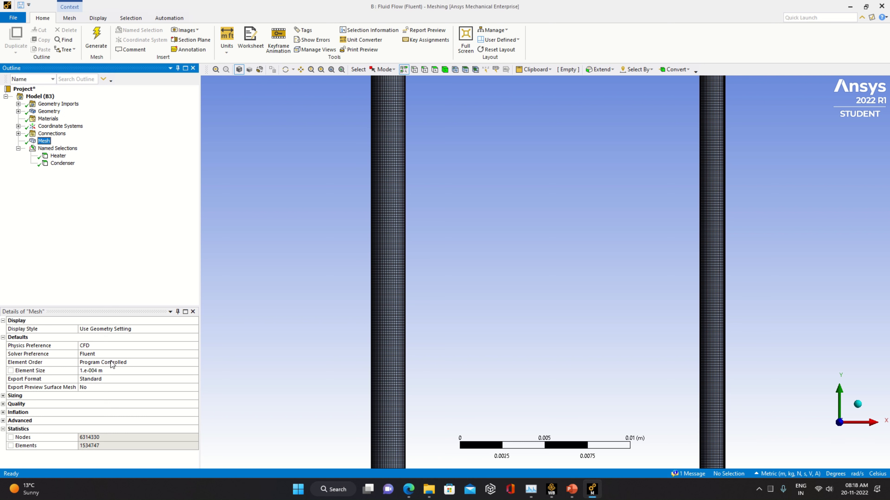
click(111, 371)
text(0.0005)
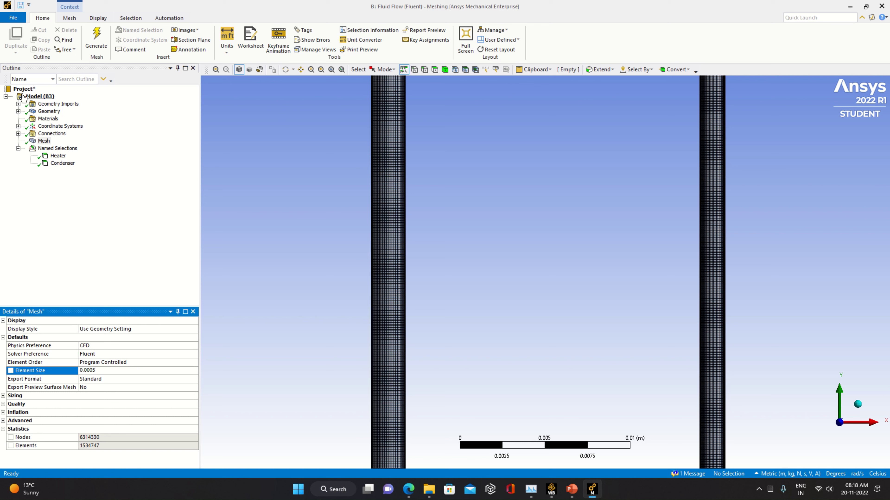
right_click(44, 140)
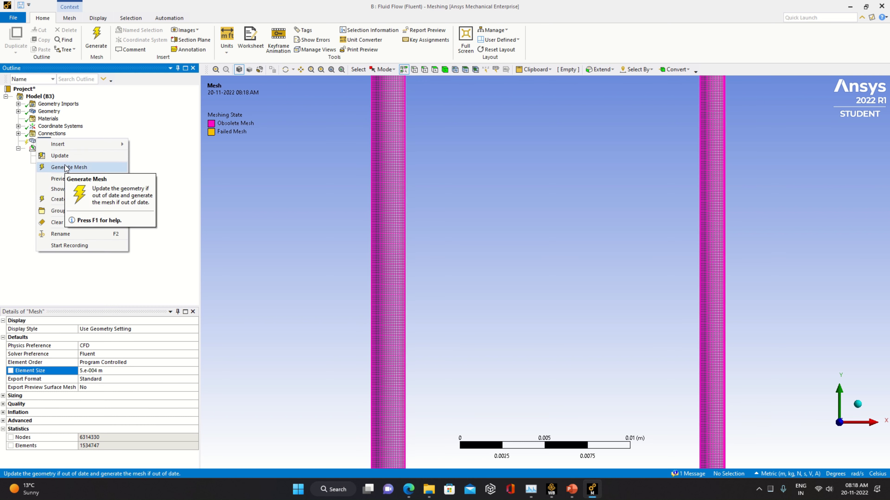
click(67, 167)
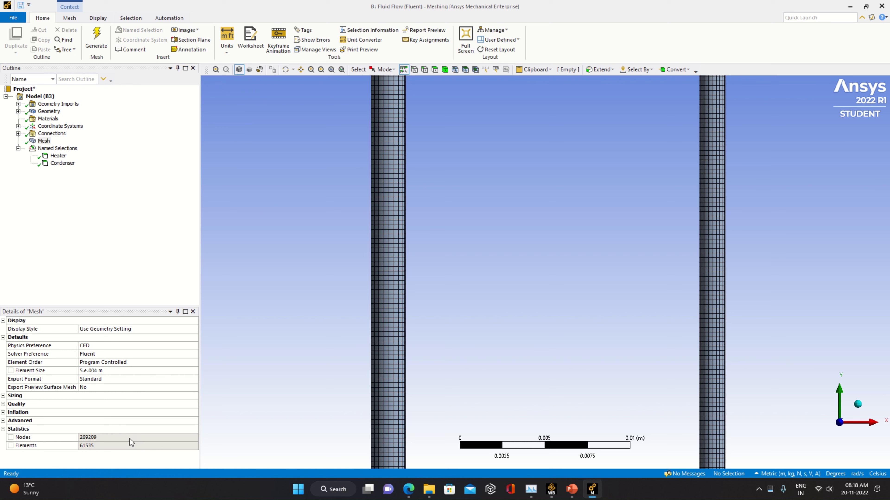
Step: Set the mesh element size to 0.0004 m and generate the mesh
click(104, 370)
text(0.0004)
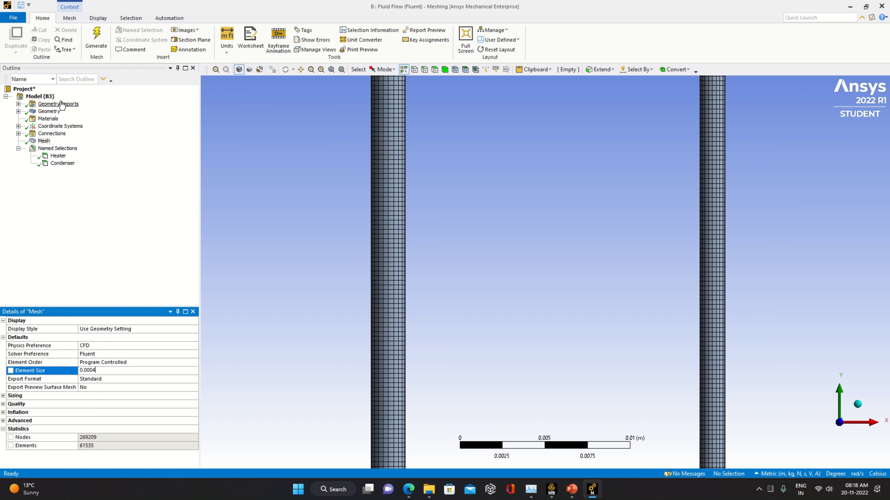
right_click(43, 141)
click(69, 169)
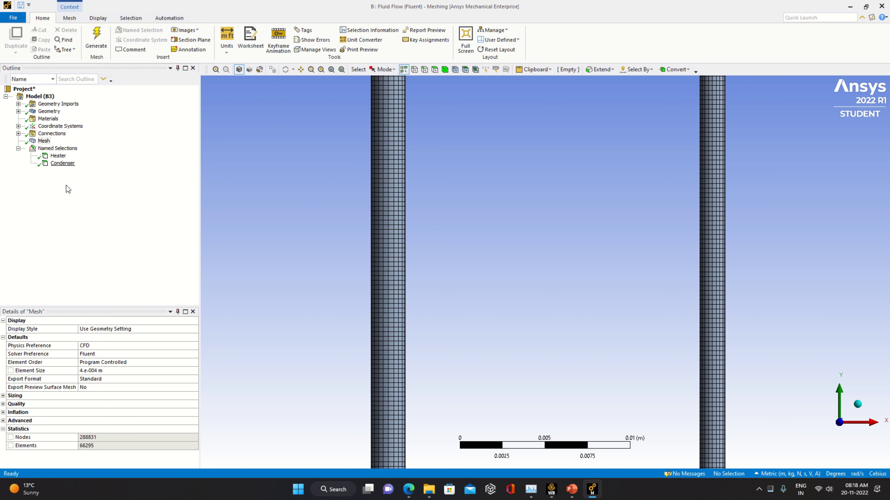
Step: Refine the mesh by setting the element size to 0.0003 m and generate it
click(105, 371)
text(0.003)
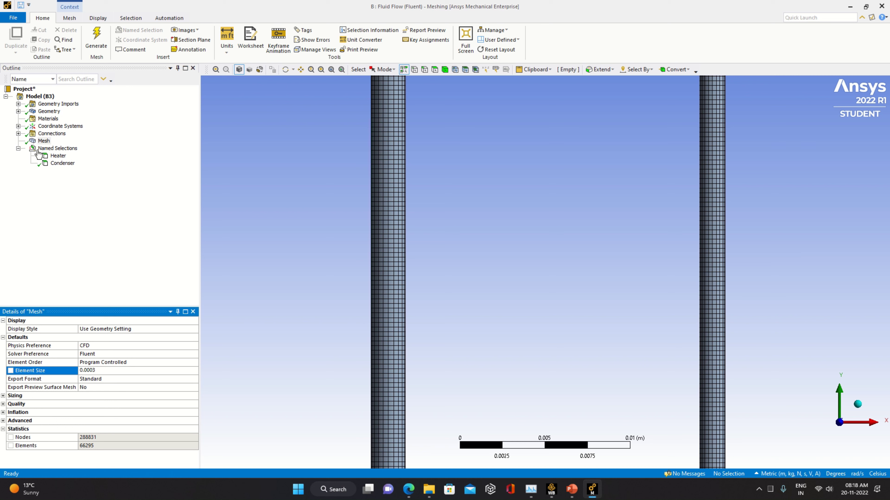
click(44, 141)
right_click(44, 142)
click(74, 166)
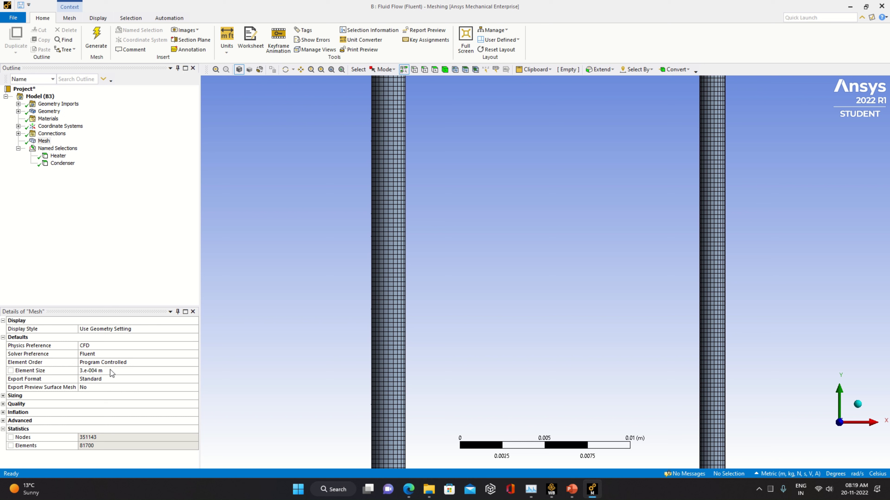
Step: Return the mesh element size to 0.0005 m and regenerate the mesh
click(116, 370)
text(0.)
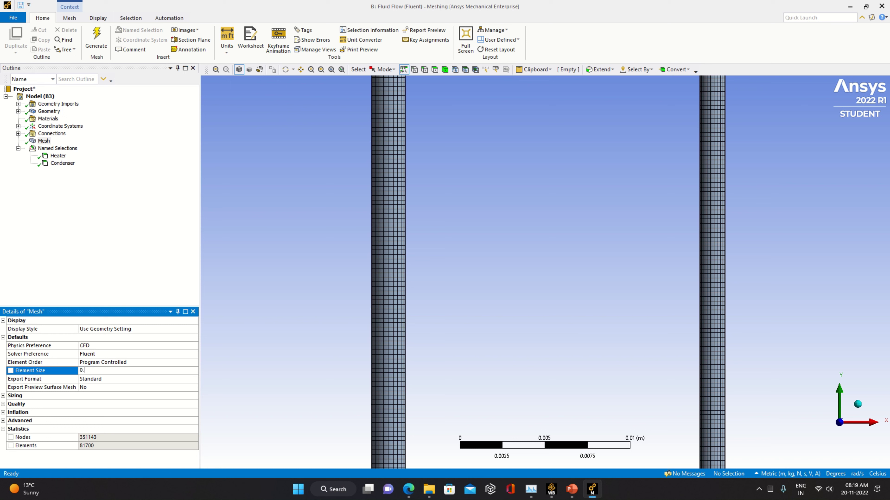
text(0005)
click(172, 247)
right_click(44, 141)
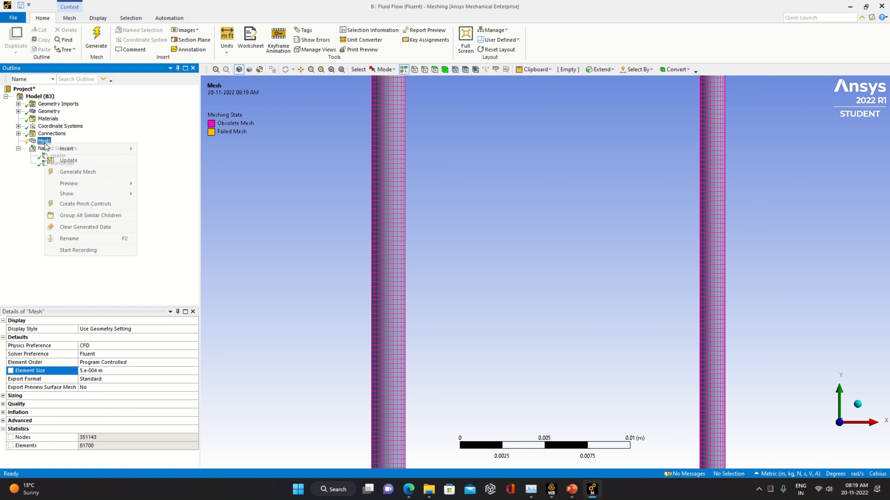
click(105, 174)
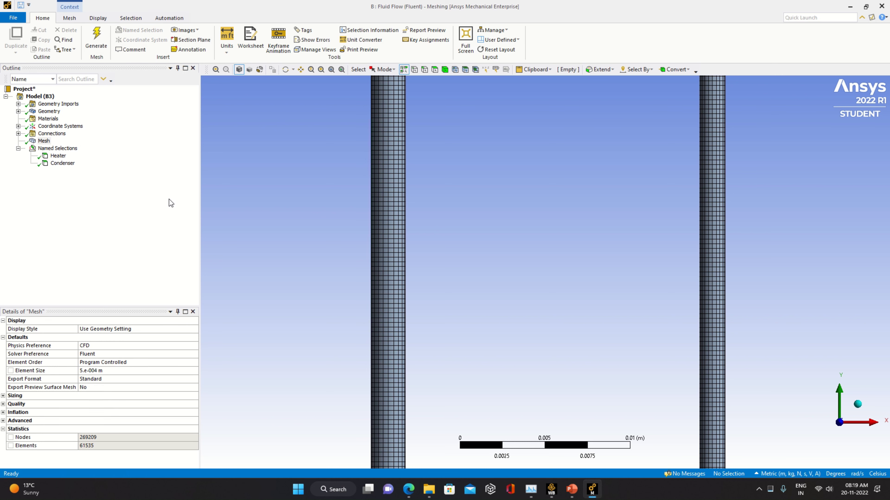
Step: Check the Mesh cell in the Workbench schematic and update the mesh from the Meshing window
click(551, 490)
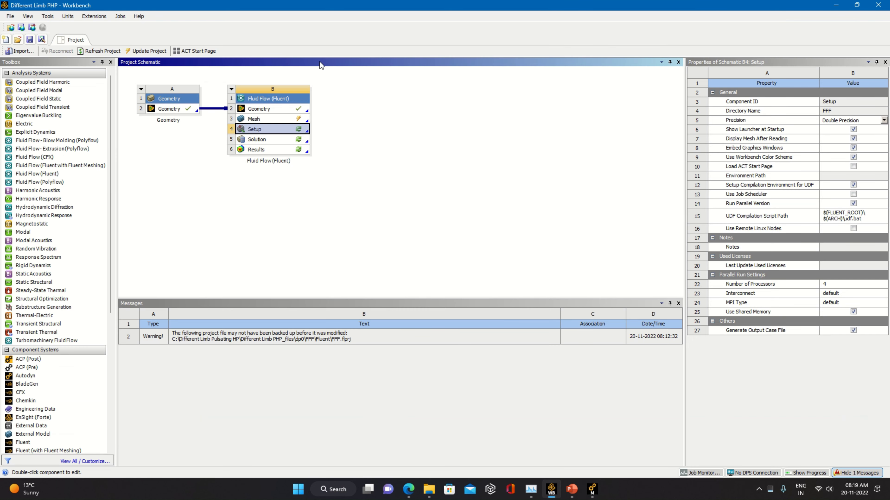
right_click(302, 119)
click(592, 490)
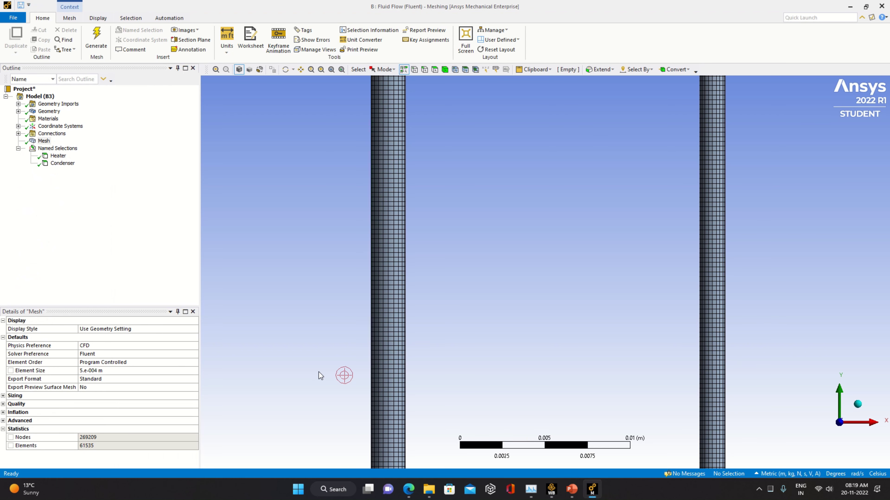
right_click(43, 142)
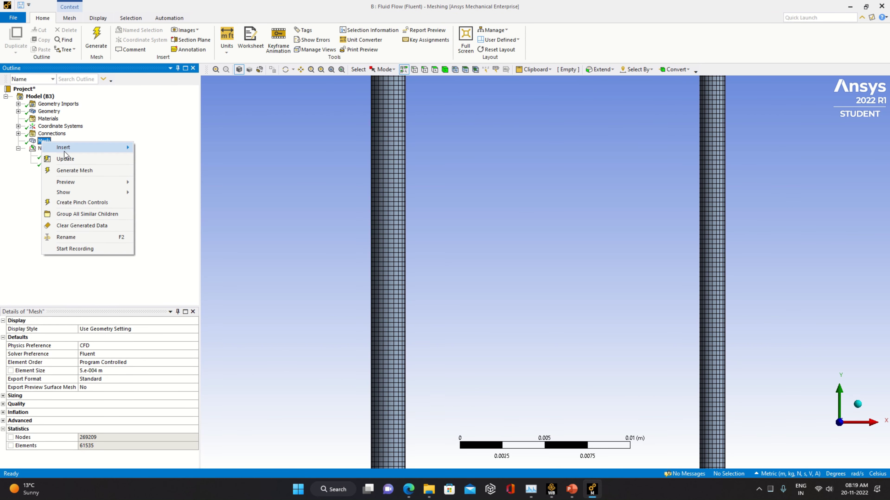
click(65, 158)
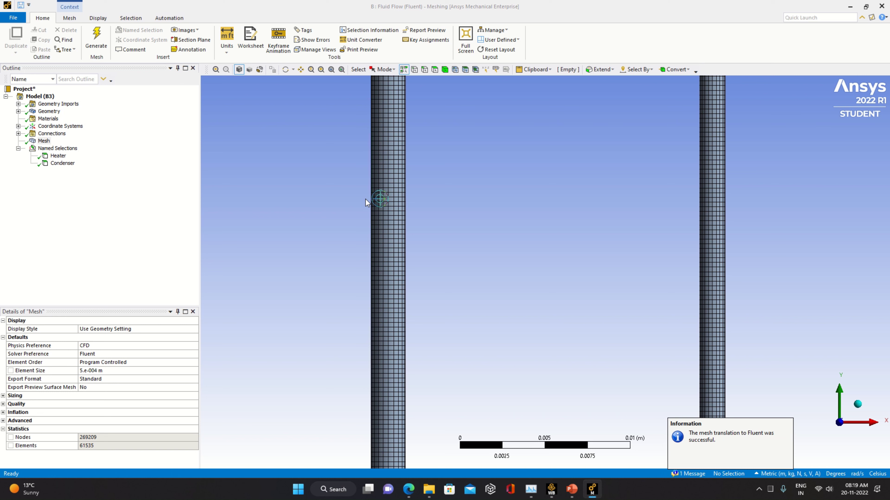
Step: Switch to Workbench and open the Solution cell of the Fluid Flow (Fluent) system, declining to load the new mesh and settings
click(551, 491)
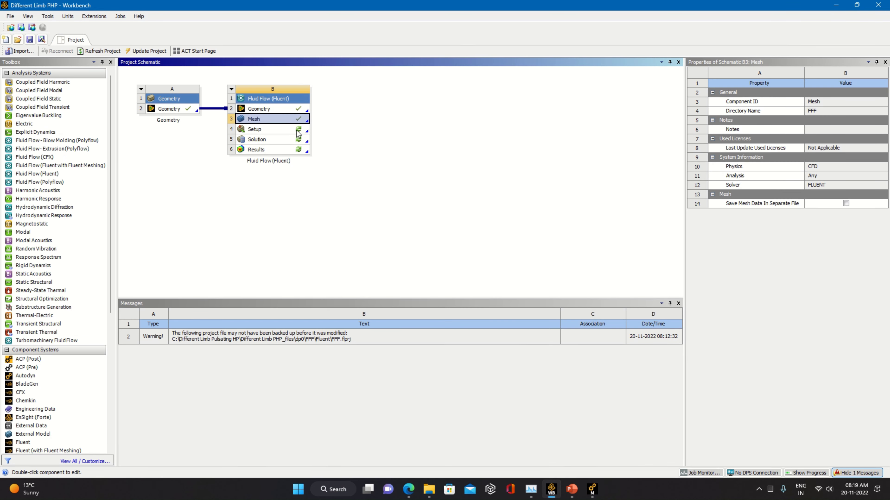
right_click(297, 140)
click(317, 140)
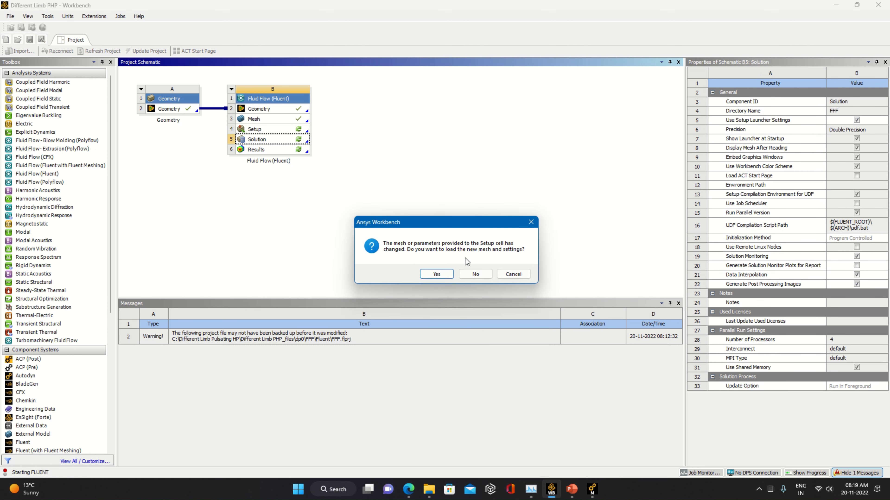
click(474, 274)
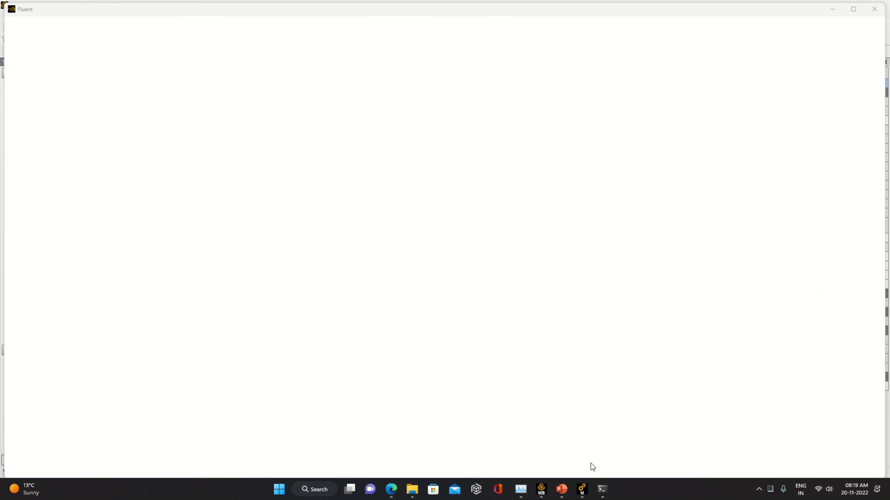
Step: Close the command console window and acknowledge Fluent's notice about the hanging node adaption method
mouse_move(600, 488)
click(584, 412)
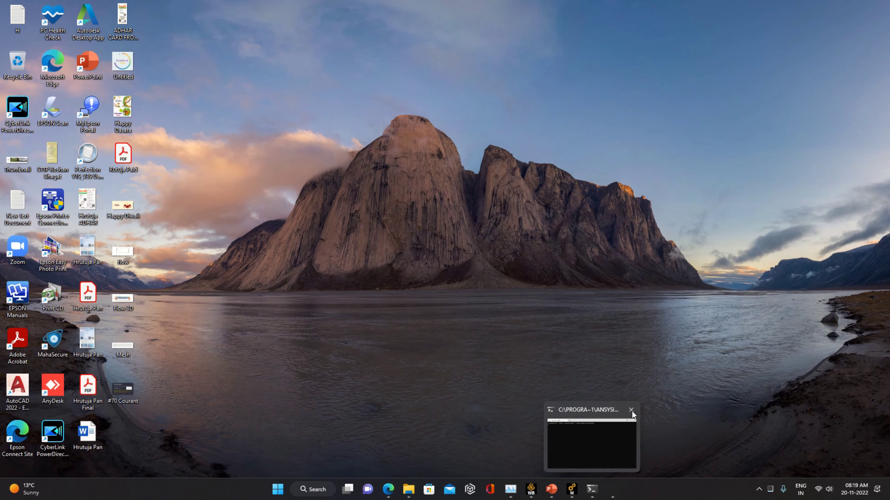
click(631, 410)
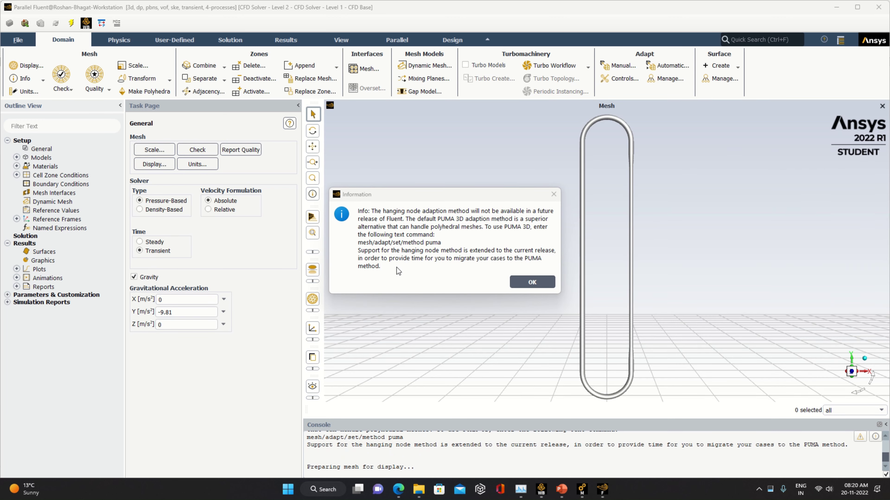
click(524, 285)
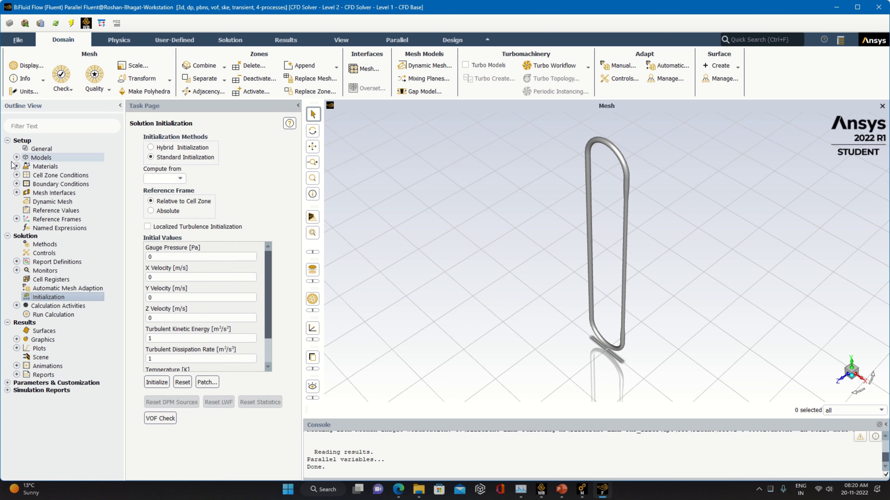
Step: Review the physics models in the setup tree and the mesh options available under General
click(16, 157)
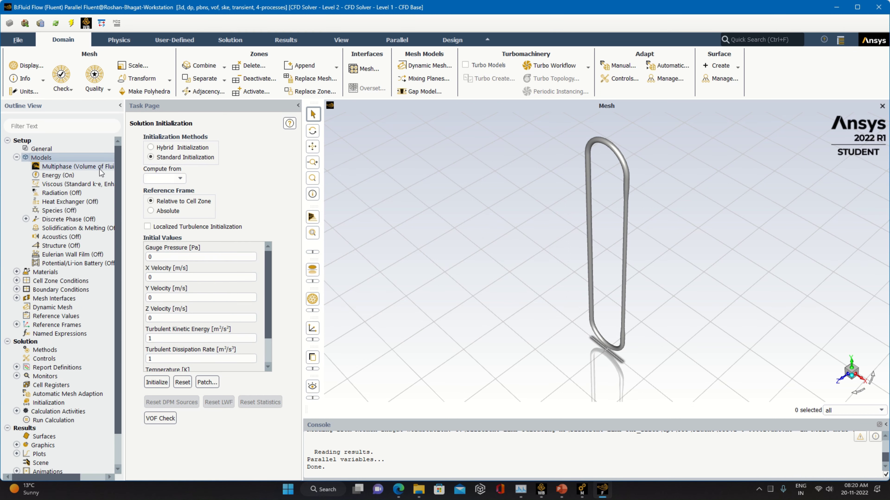
right_click(42, 149)
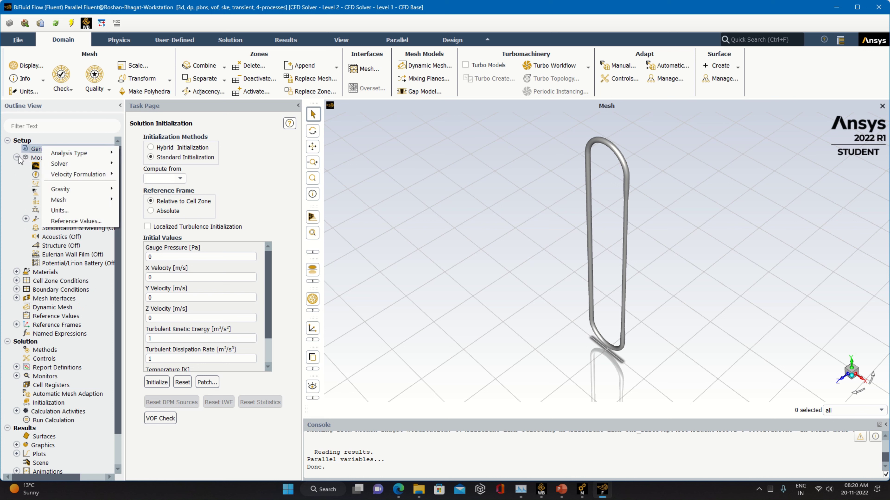
mouse_move(60, 202)
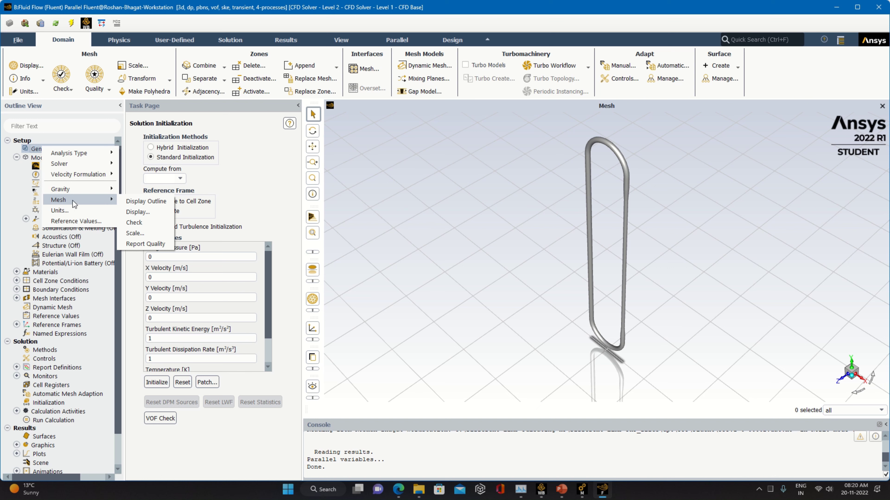
click(16, 158)
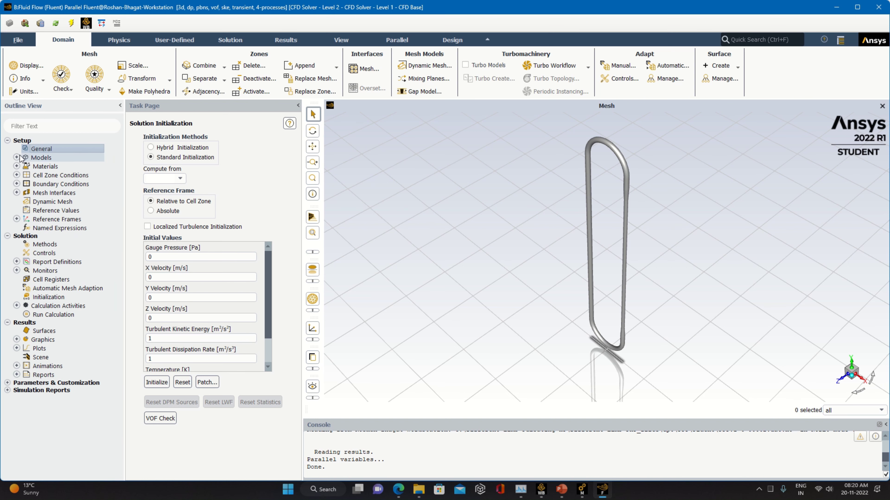
click(16, 158)
click(16, 158)
click(16, 158)
click(17, 158)
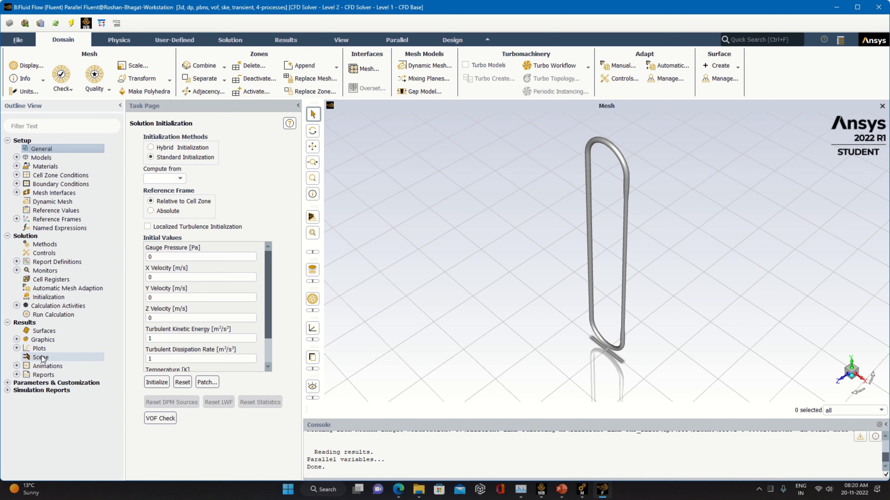
Step: Initialize the solution with Standard Initialization and clear the existing animation history
click(51, 298)
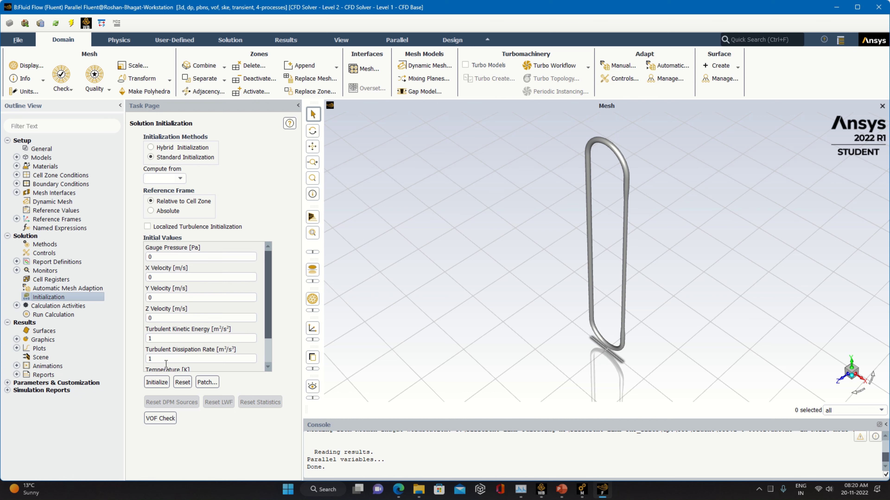
click(165, 381)
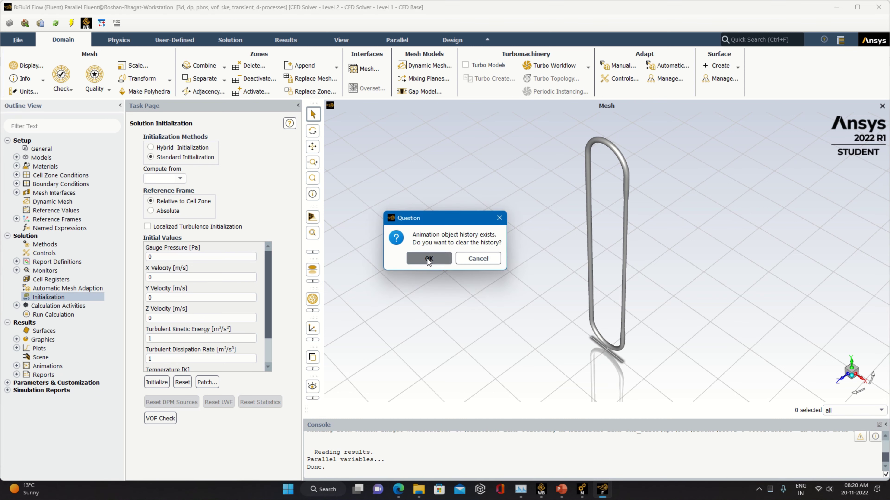
click(426, 259)
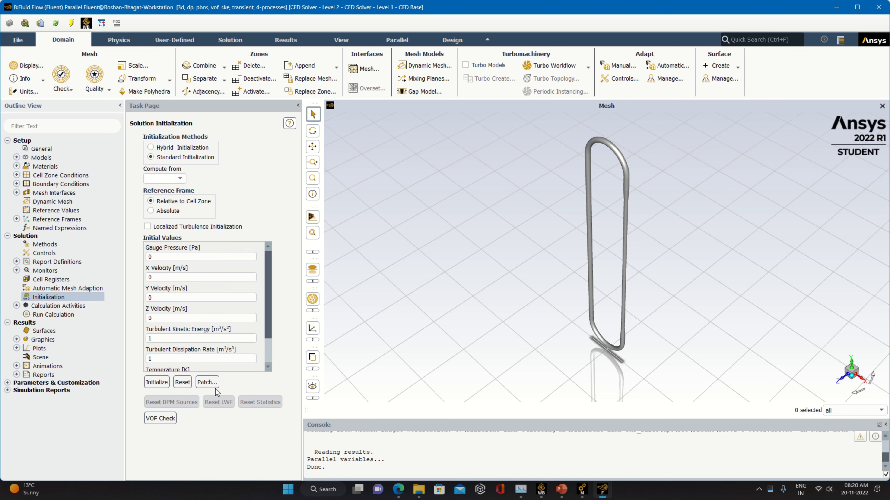
Step: Patch the water phase's volume fraction with value 1 in the water zone and close the Patch dialog
click(206, 382)
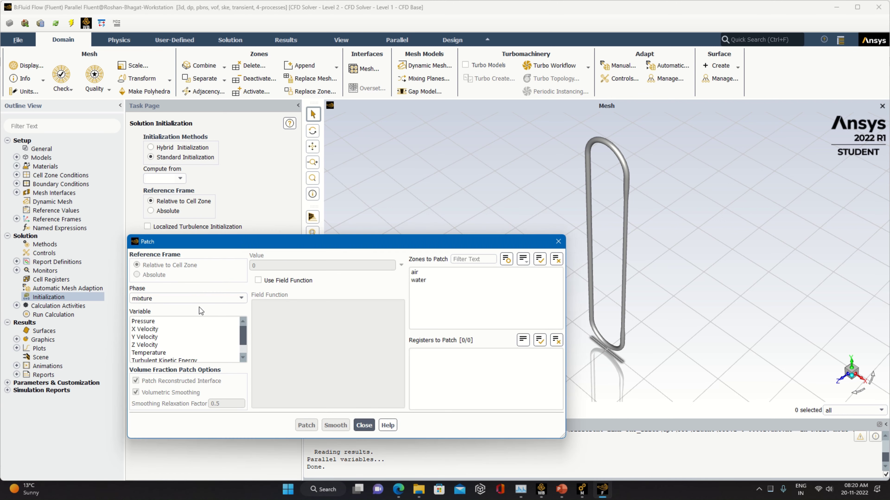
click(175, 302)
click(168, 322)
click(165, 321)
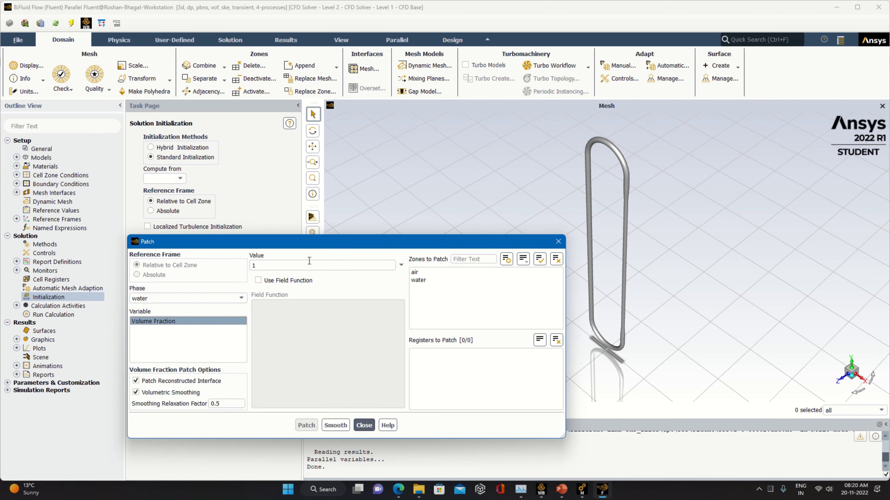
click(419, 280)
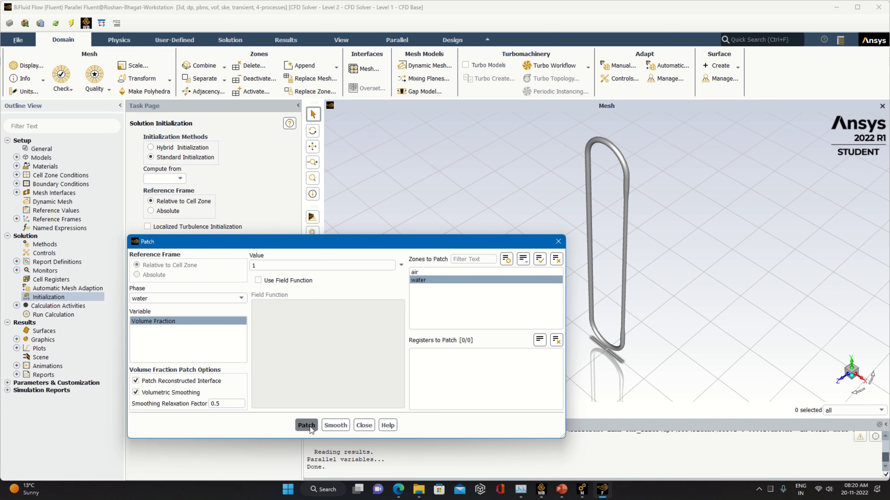
click(364, 425)
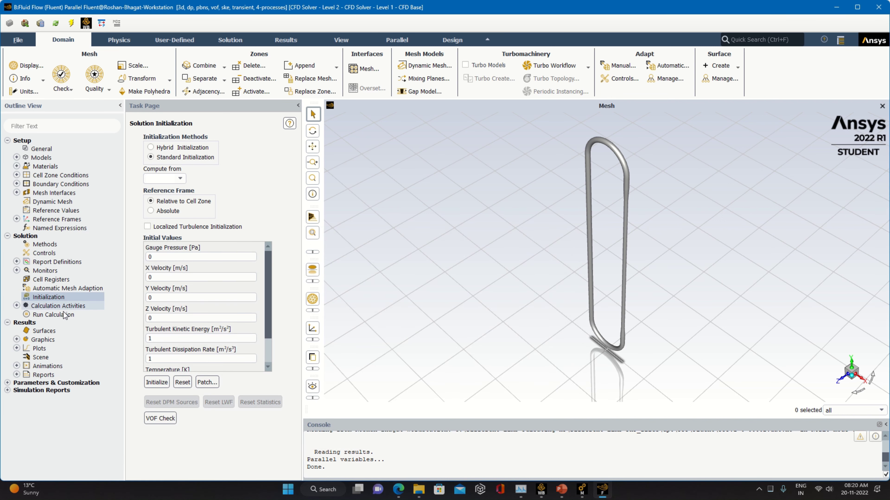
click(59, 301)
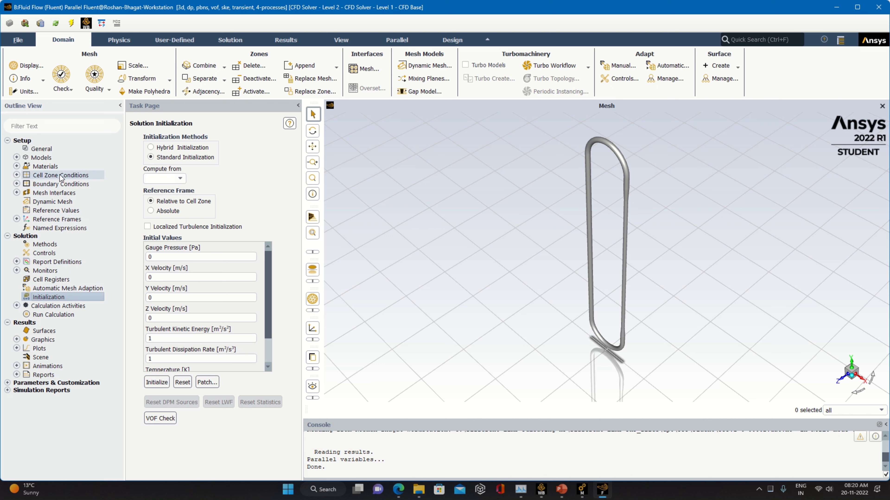
click(16, 41)
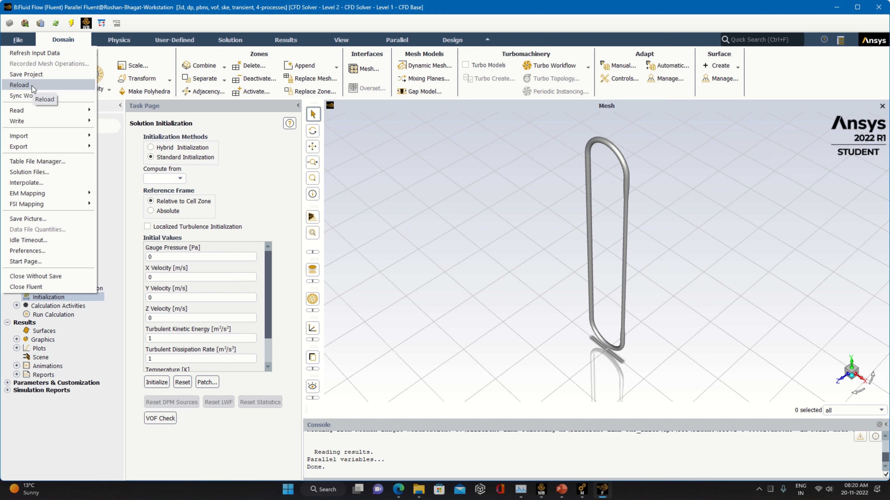
click(108, 449)
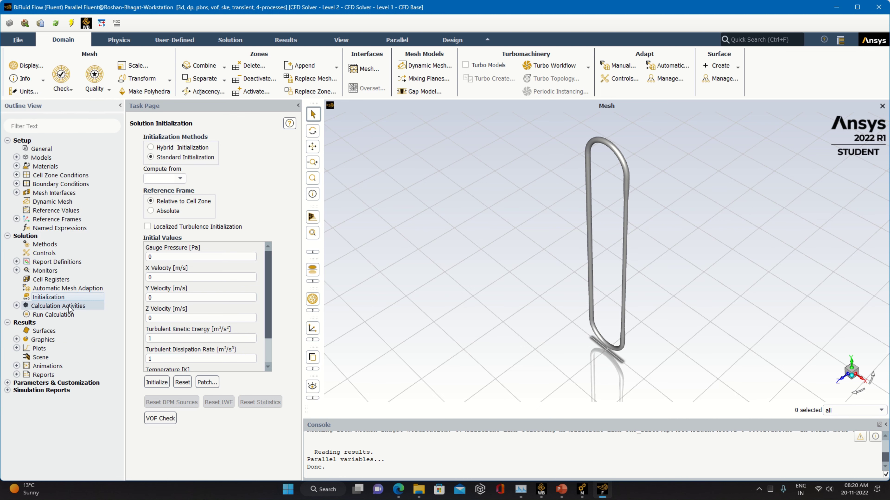
Step: Try to start the calculation from the Run Calculation settings and dismiss the question about unsaved setup changes
click(53, 314)
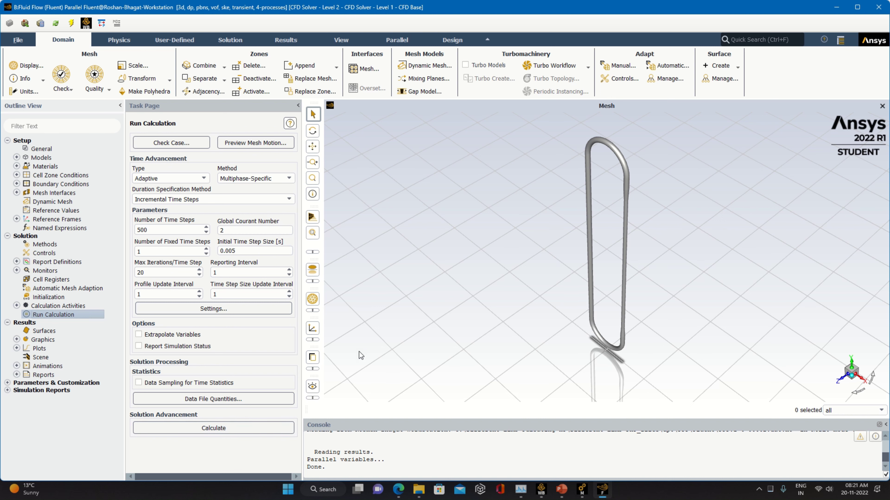
click(329, 329)
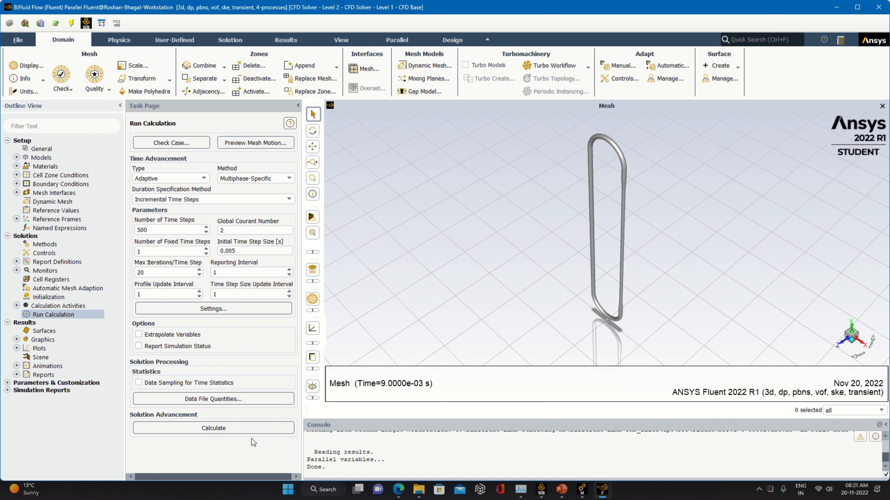
click(248, 429)
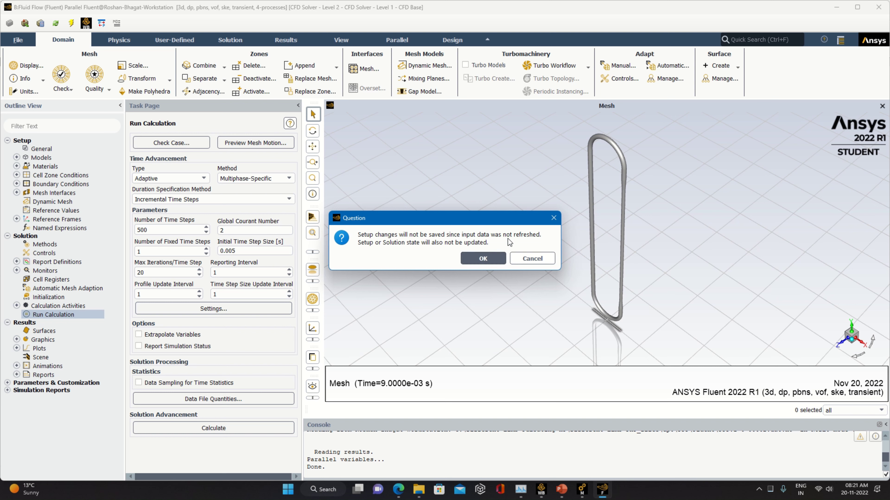
click(553, 218)
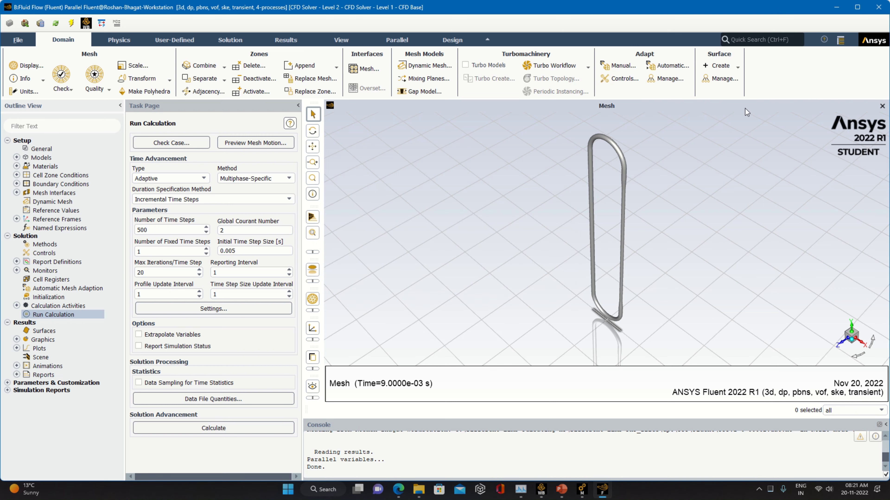
Step: Reload the input data for the Setup cell, discarding the current changes, and check the console messages
click(19, 39)
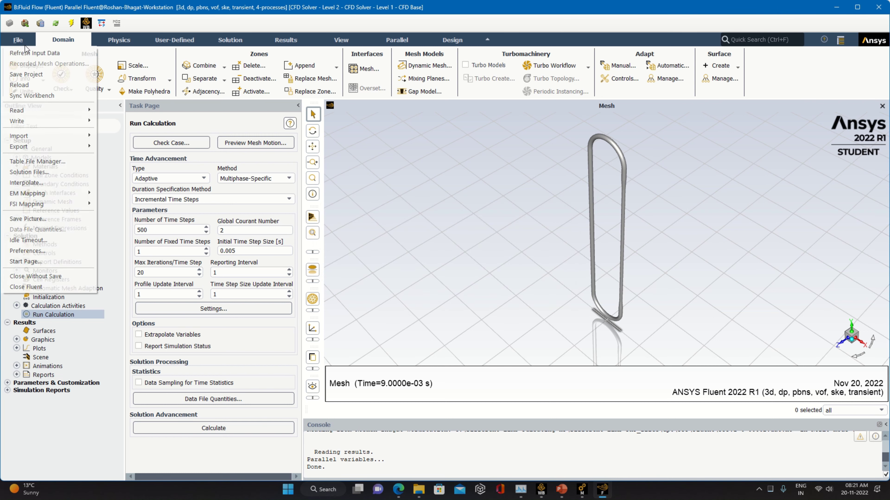
click(48, 88)
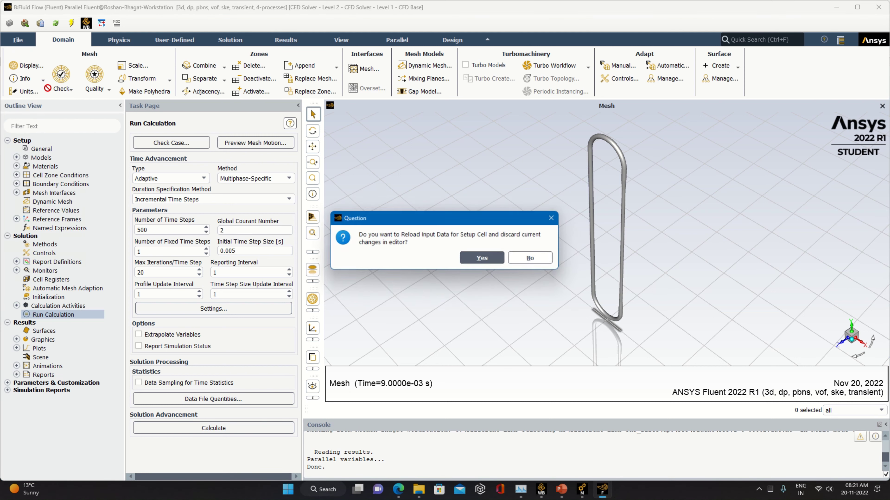
click(484, 259)
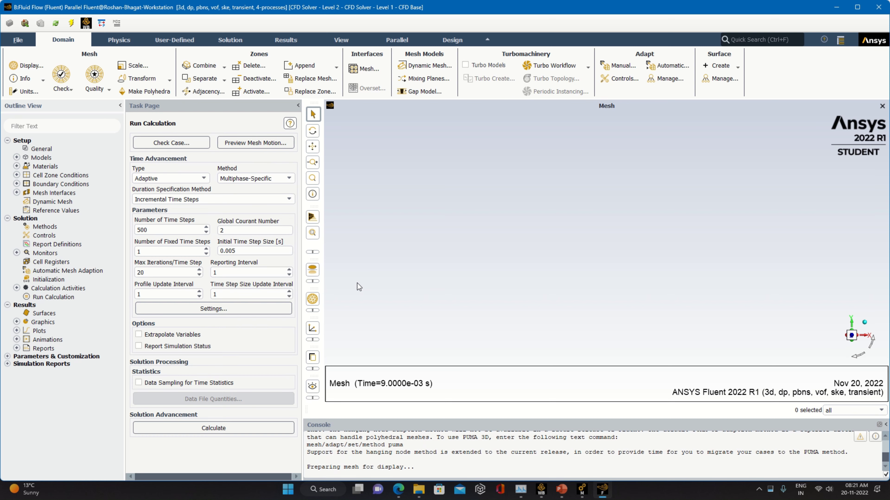
drag(358, 284, 392, 199)
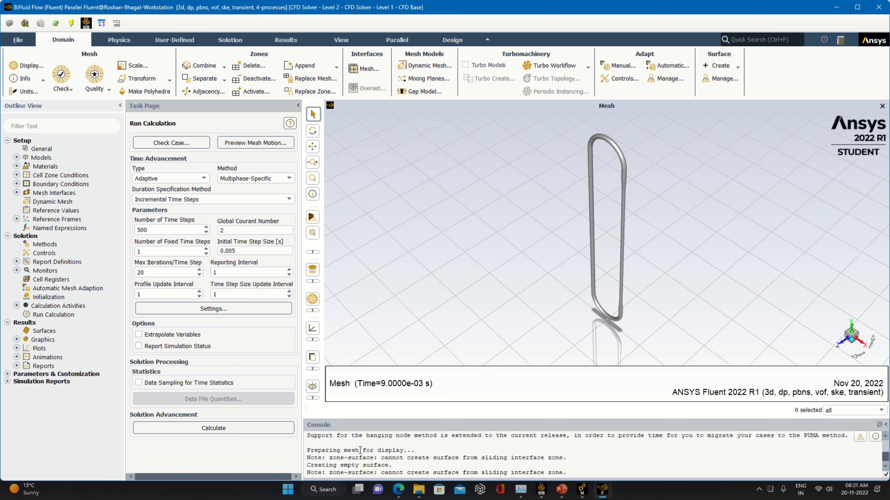
scroll(360, 451, up, 2)
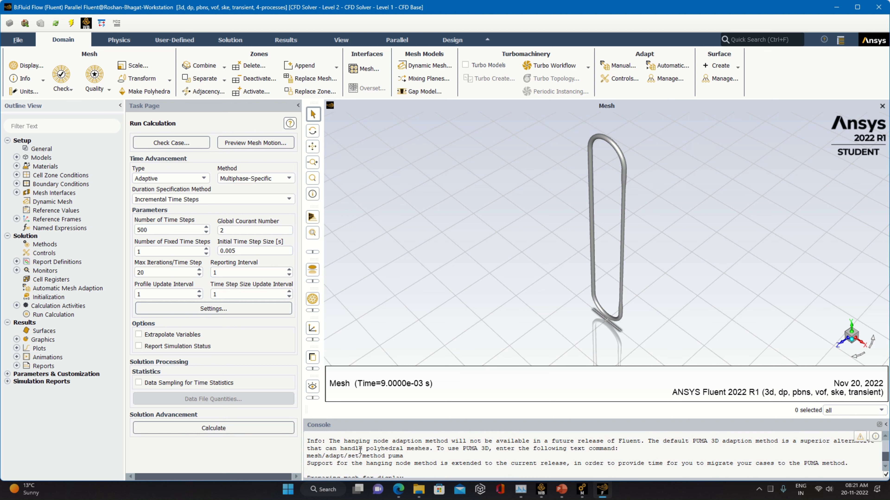
scroll(361, 451, down, 2)
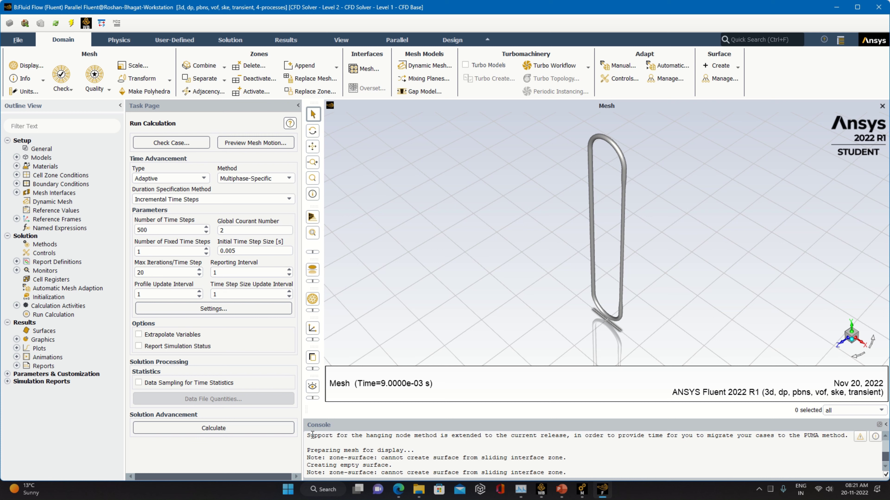
Step: Cancel the request to calculate and patch the water phase's volume fraction with value 1 in the water zone
click(273, 428)
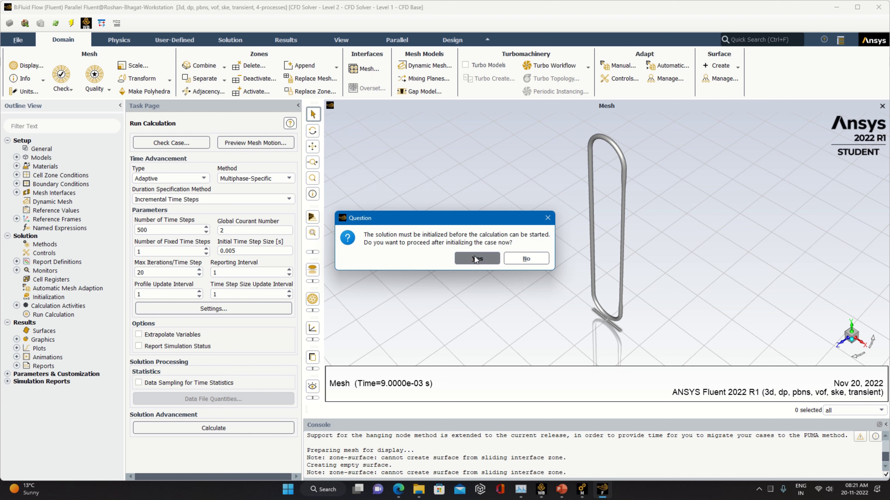
click(548, 218)
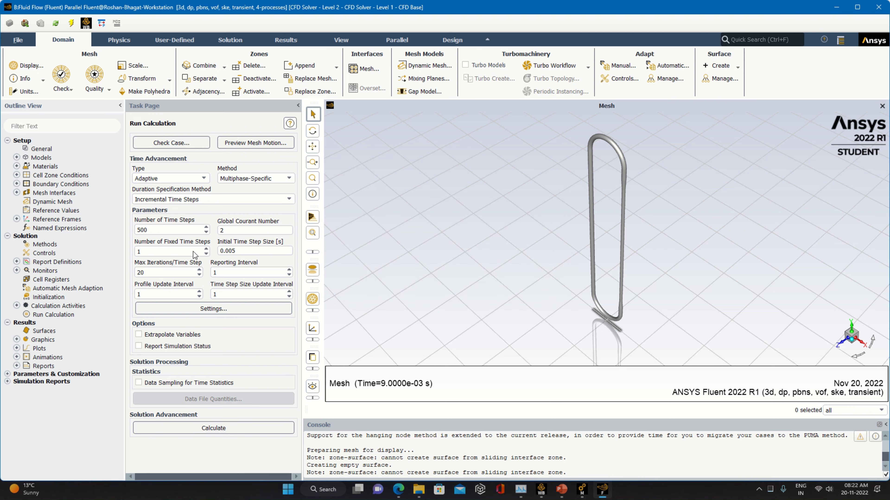
click(48, 297)
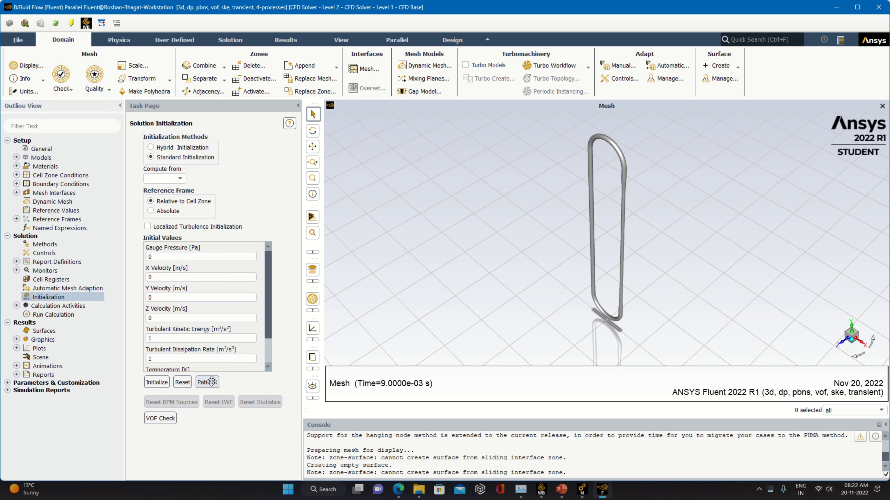
click(208, 382)
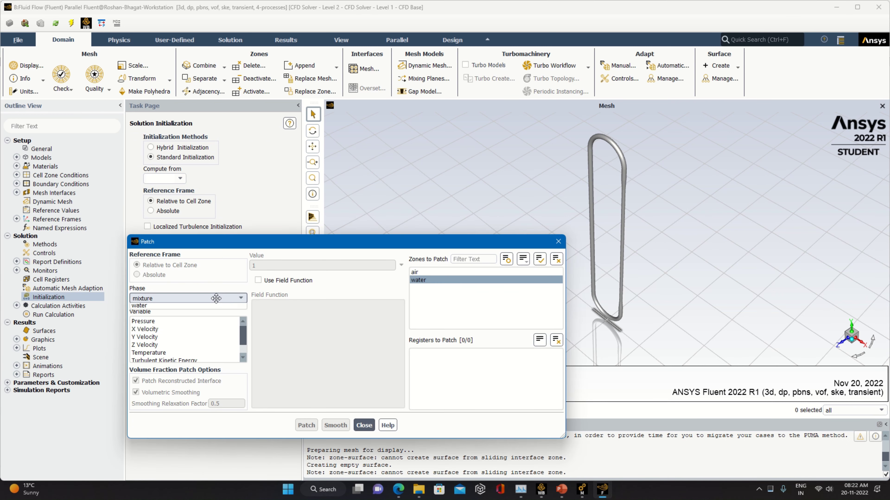
click(204, 299)
click(204, 315)
click(204, 321)
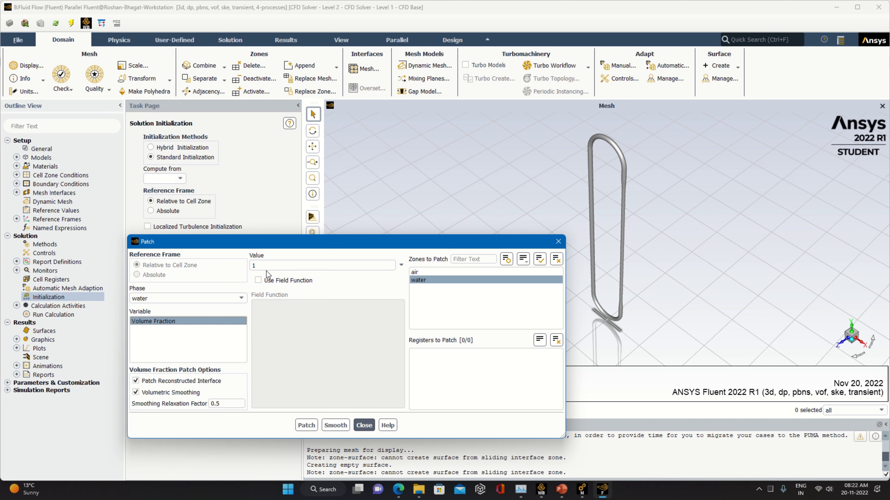
click(311, 424)
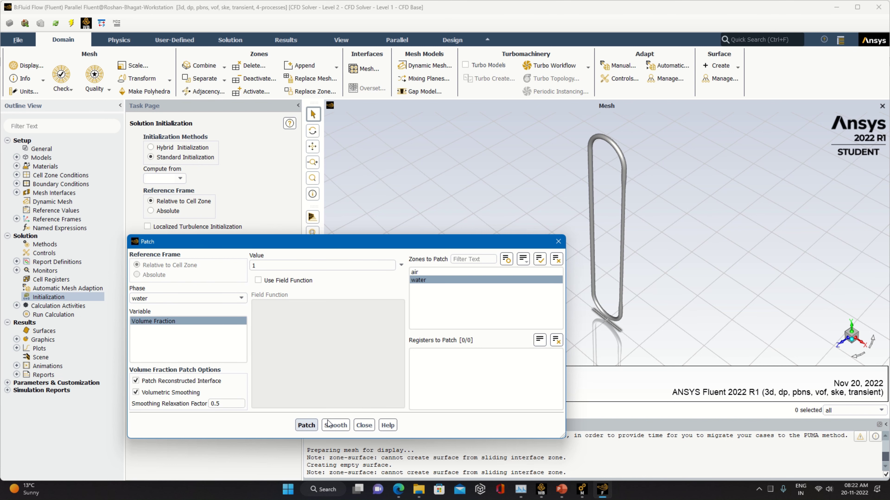
click(366, 427)
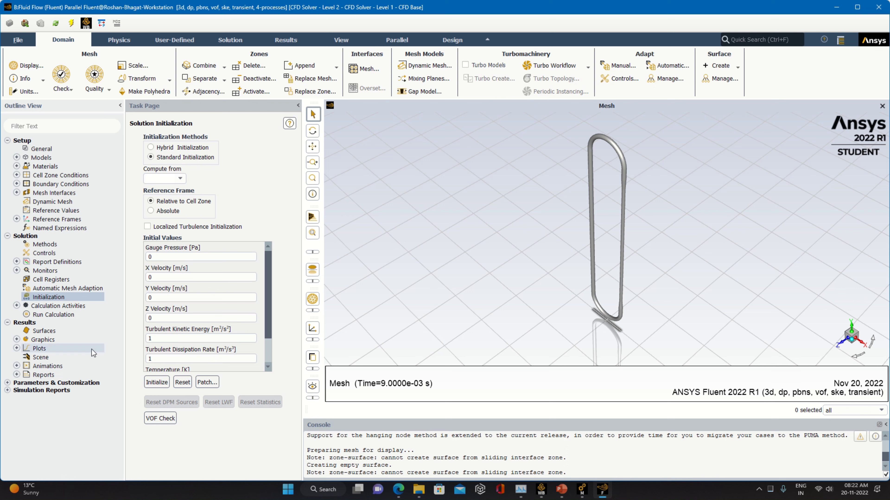
Step: Try to run the transient calculation for 500 time steps, letting Fluent initialize the case first, and acknowledge the resulting dialogs
click(85, 316)
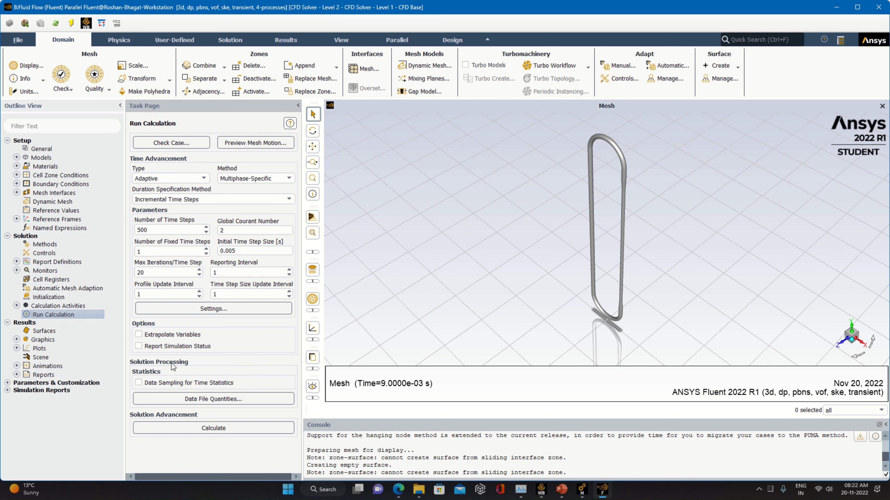
click(196, 432)
click(472, 257)
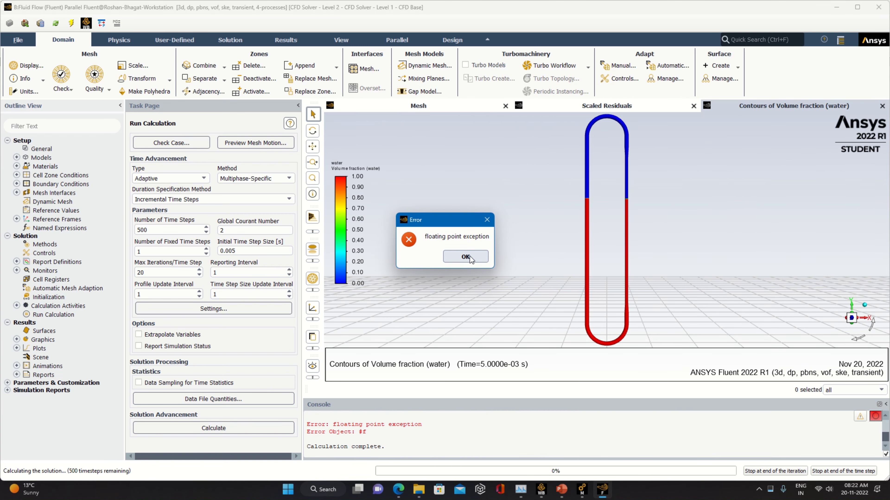
click(466, 257)
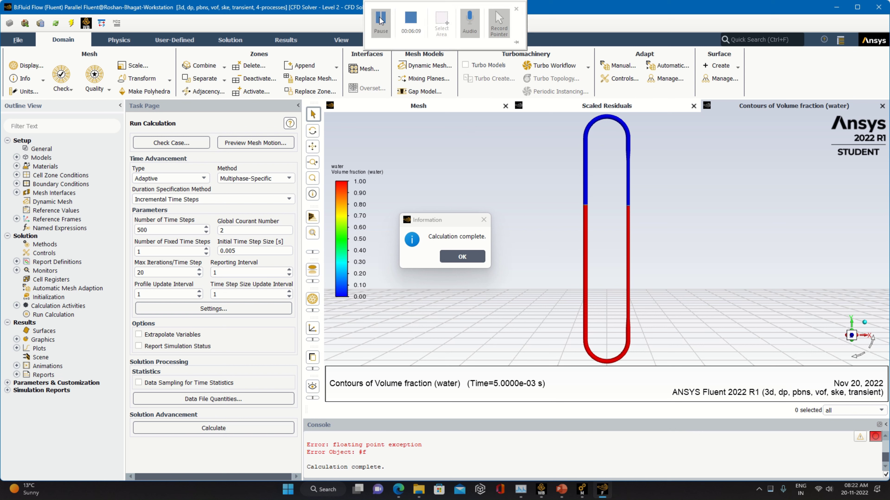
click(463, 255)
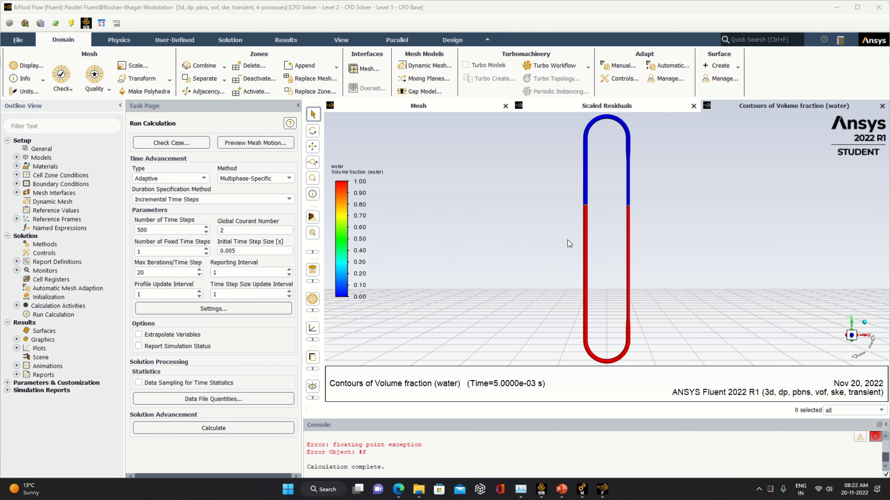
click(602, 490)
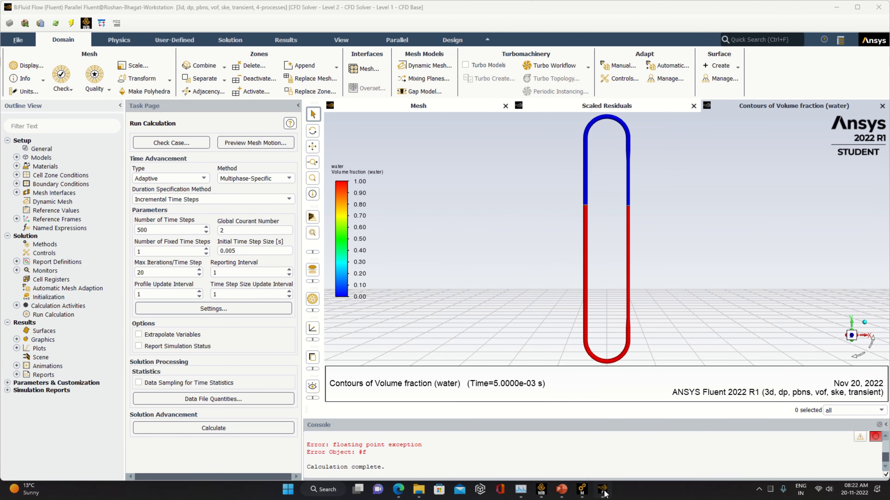
click(541, 490)
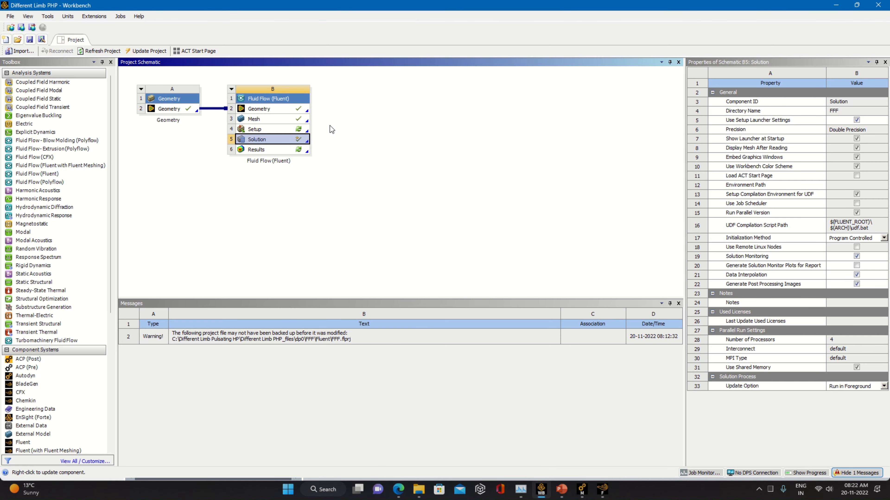
right_click(304, 140)
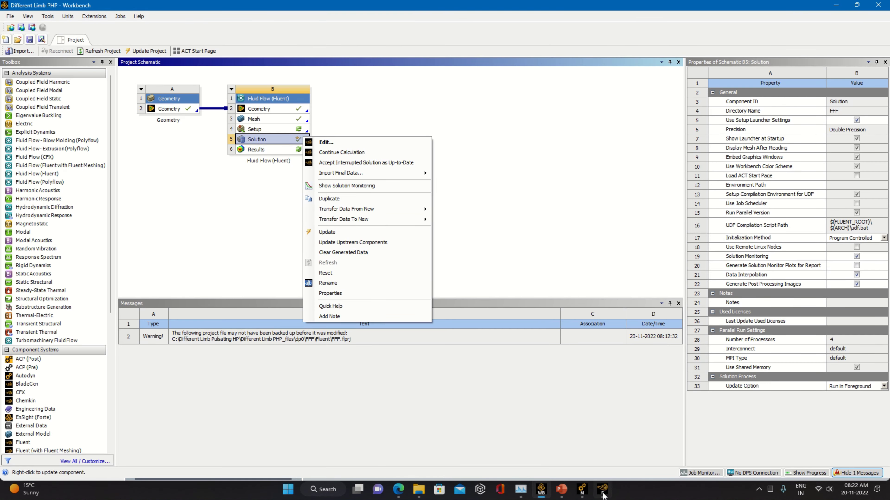
click(602, 489)
Step: Close Fluent without saving the setup changes, applying the settings changes to the current calculation only
click(27, 44)
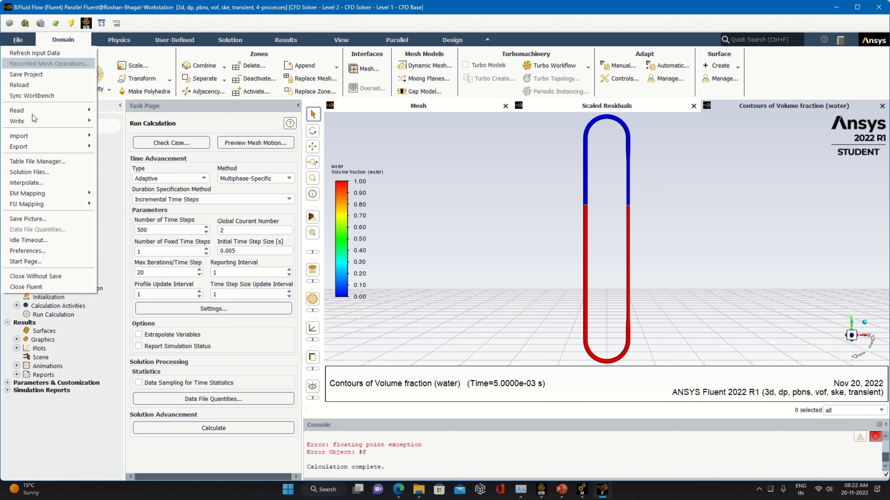
click(56, 288)
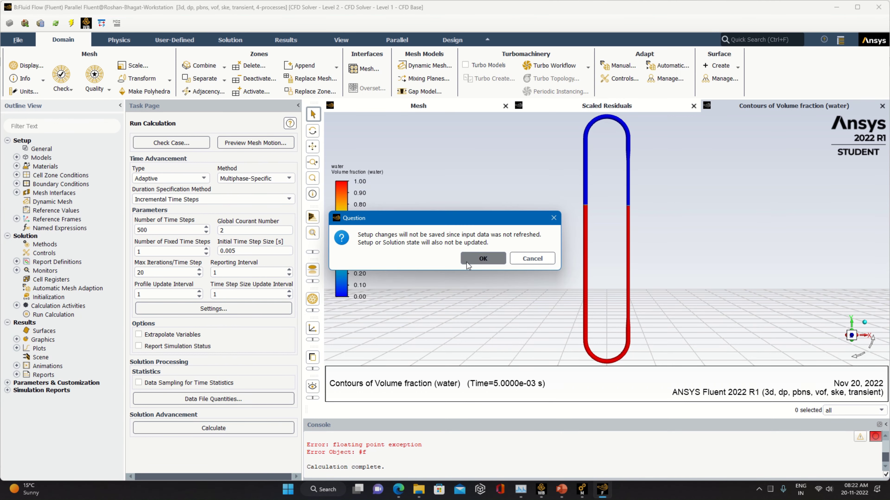
click(483, 258)
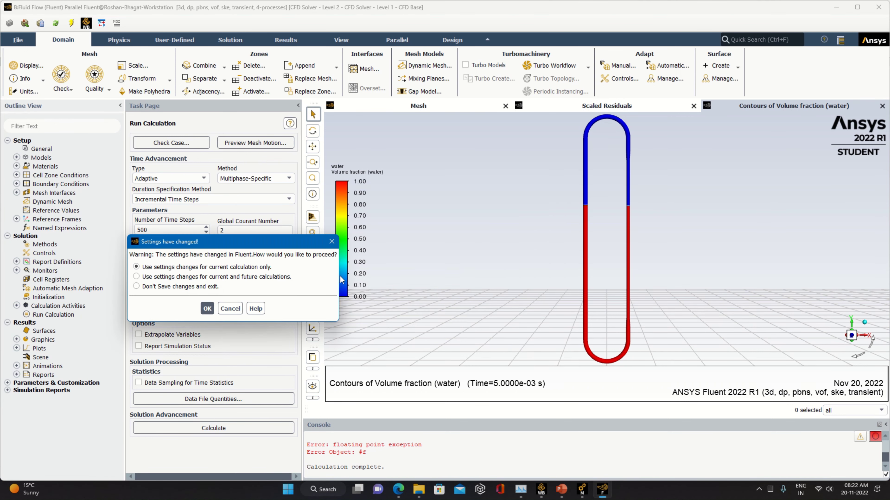
click(207, 309)
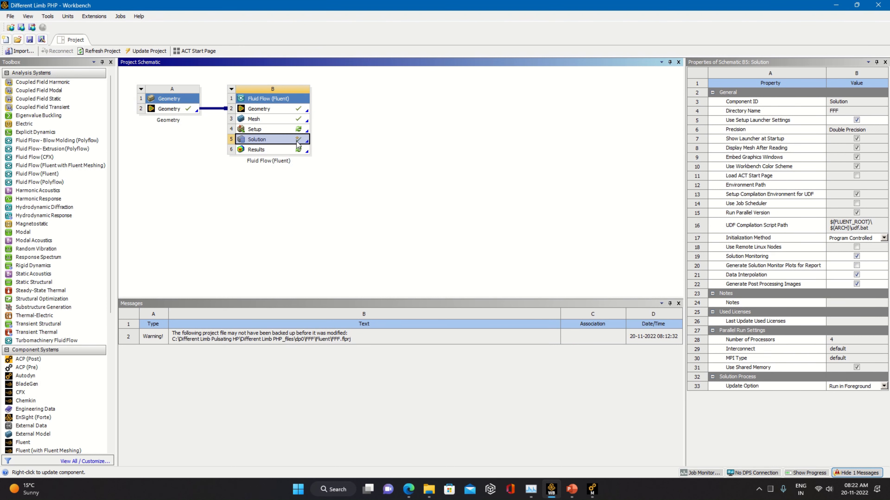
Step: Clear the generated data of the Solution cell in the Fluid Flow (Fluent) system and reset the cell
right_click(297, 144)
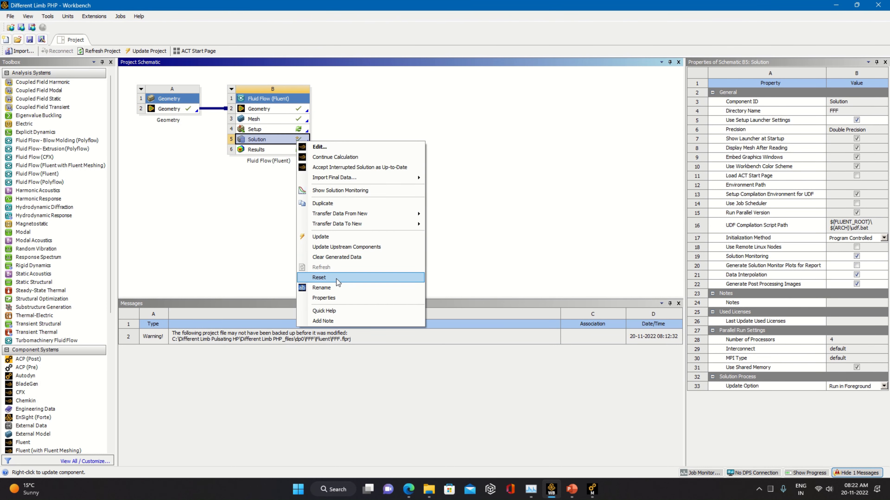
click(336, 257)
click(455, 256)
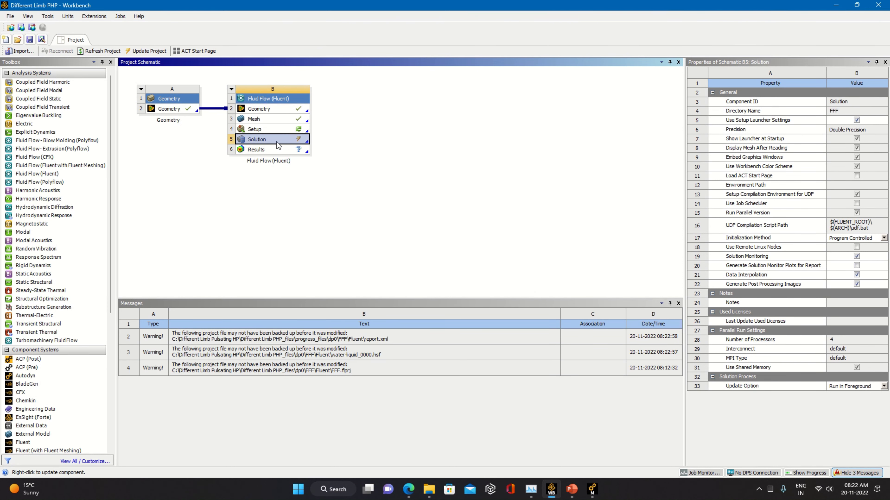
right_click(288, 139)
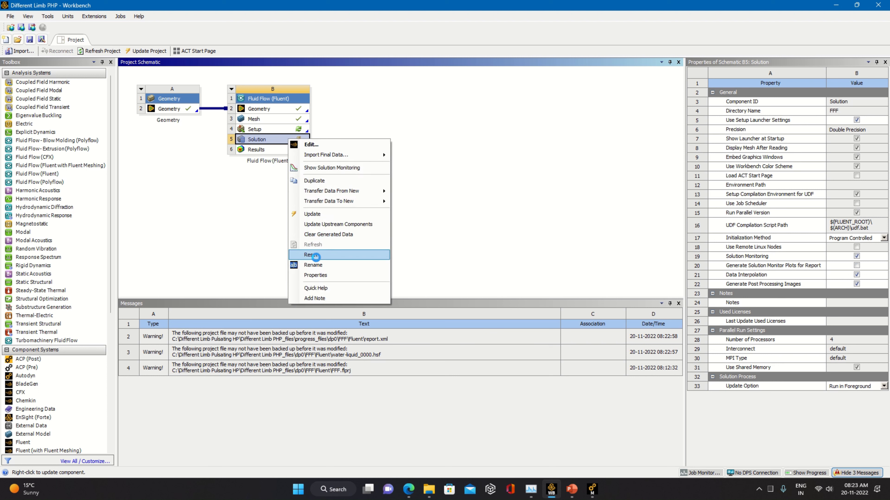
click(315, 257)
click(463, 260)
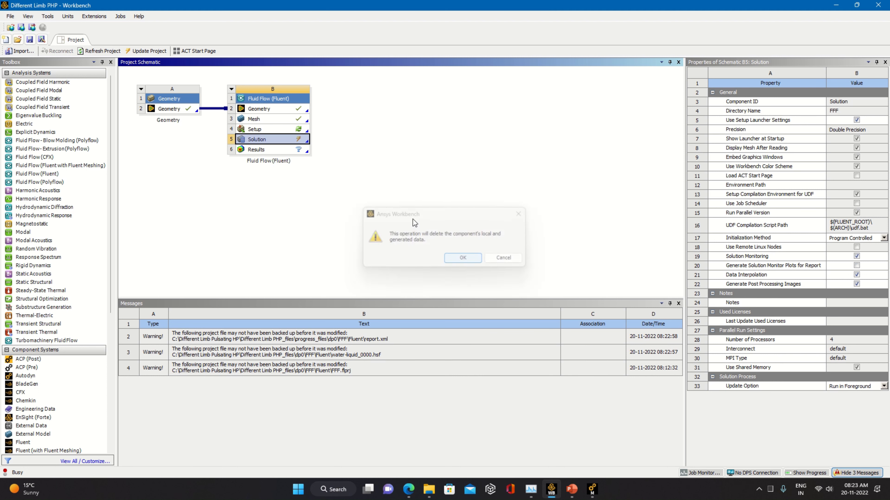
Step: Clear the remaining data of the Solution cell in the Fluid Flow (Fluent) system and accept the deletion
right_click(303, 141)
click(341, 234)
click(454, 258)
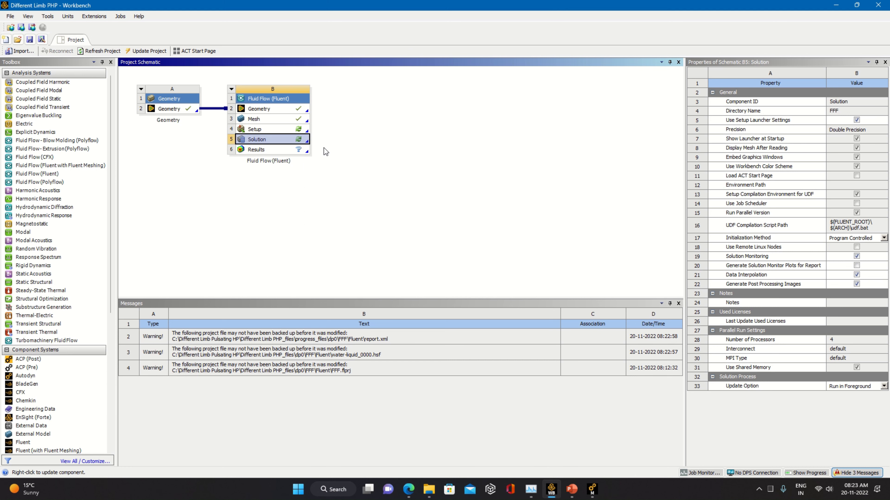
Step: Clear the generated data of the Setup cell in the Fluid Flow (Fluent) system and reset the cell
right_click(302, 132)
click(338, 244)
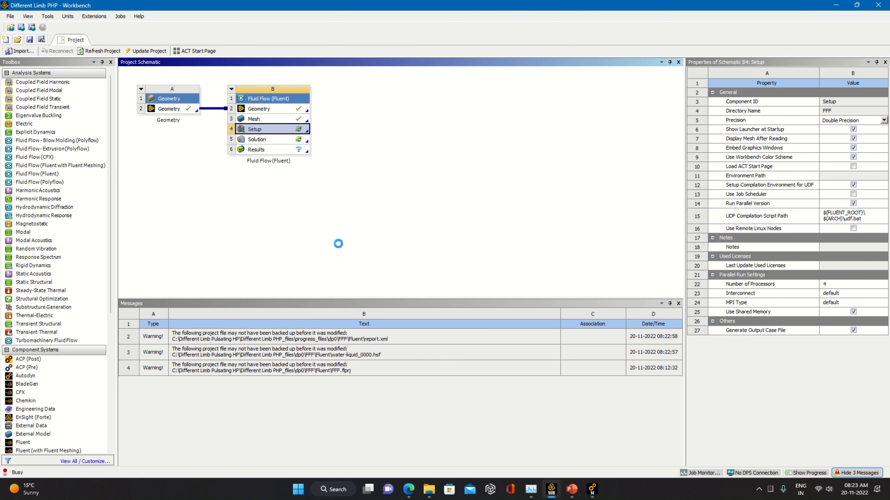
click(464, 261)
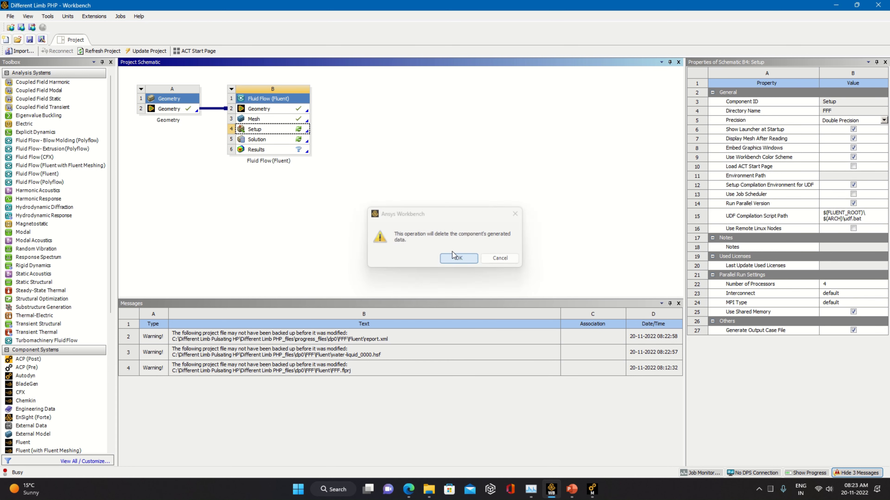
right_click(303, 133)
click(348, 265)
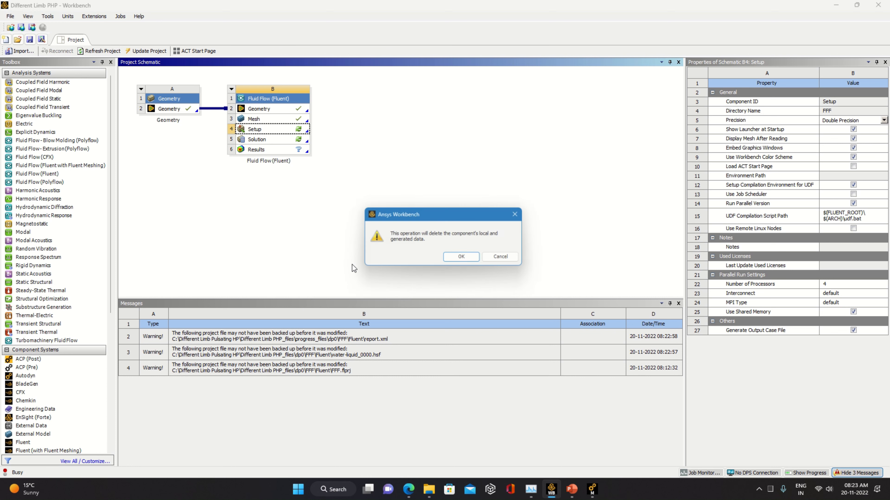
click(461, 262)
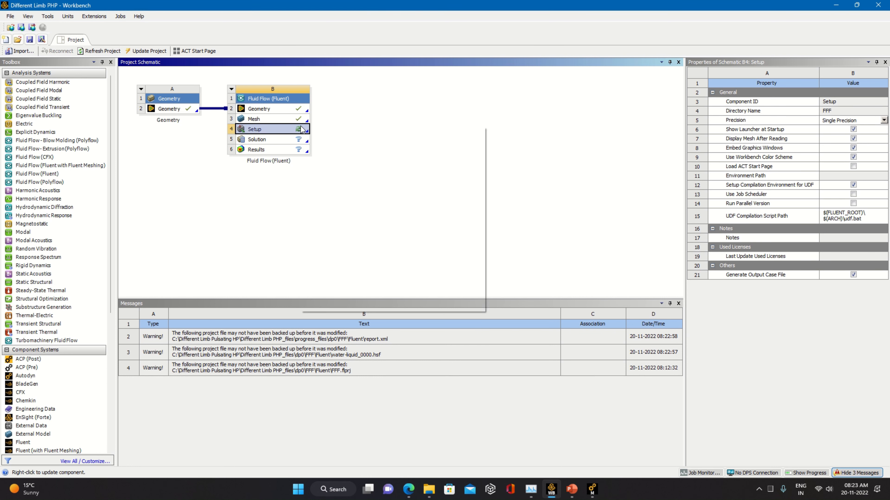
Step: Open the Setup cell in Fluent with double precision and 4 solver processes, and dismiss the mesh adaption information
right_click(301, 131)
click(326, 132)
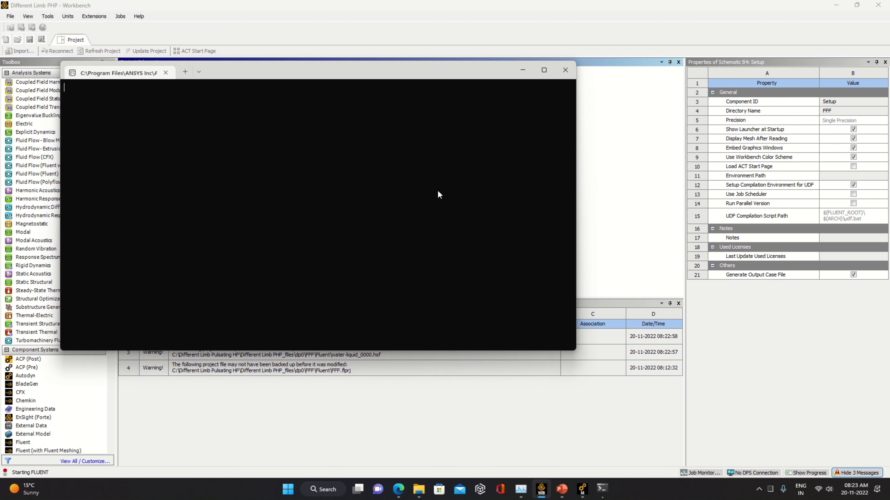
click(481, 222)
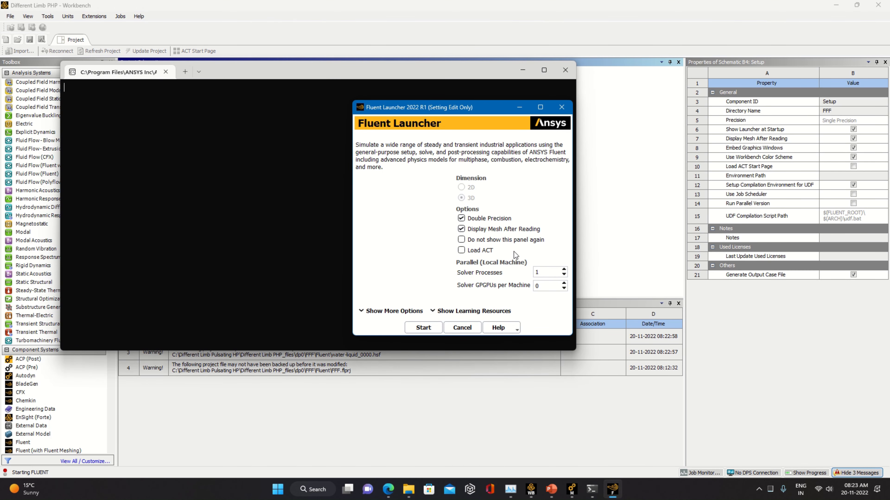
double_click(541, 272)
text(4)
click(539, 285)
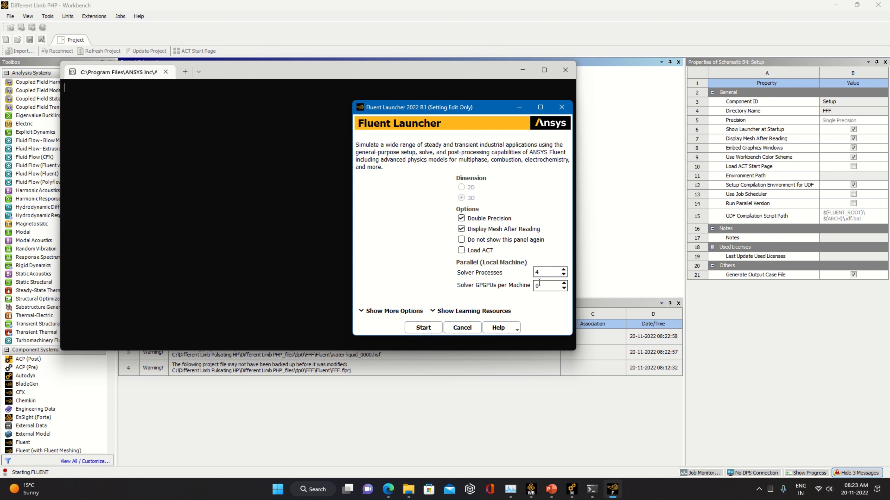
click(434, 329)
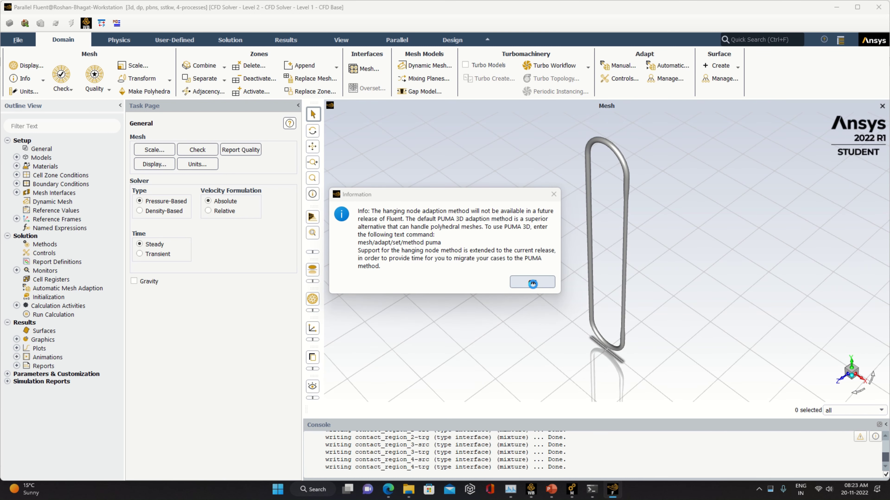
click(535, 282)
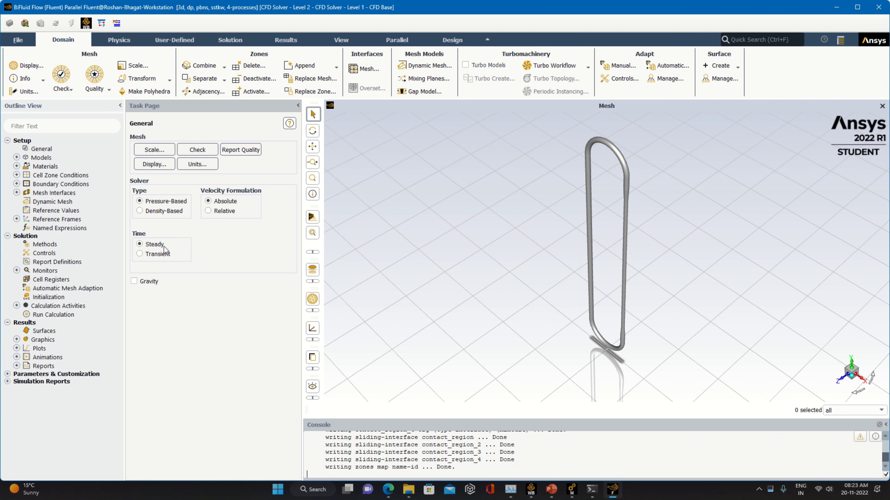
Step: Set the solver to transient and enable gravity with a Y acceleration of -9.81 m/s²
click(149, 282)
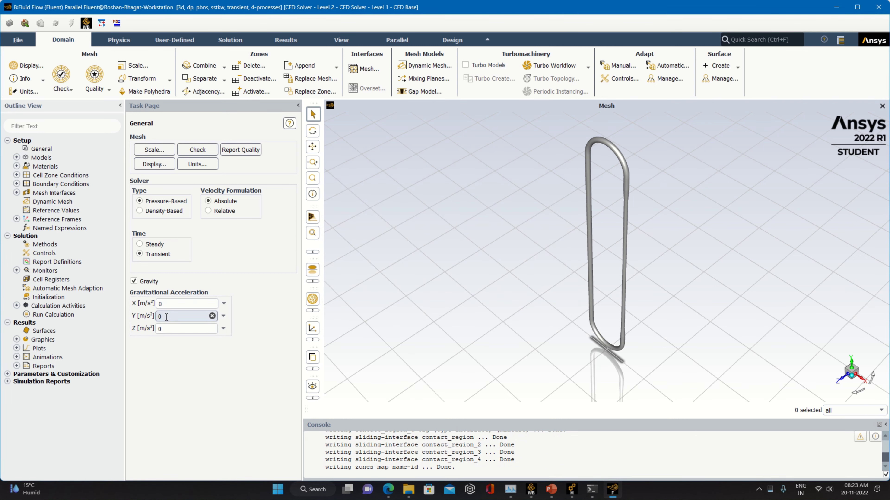
text(-9.81)
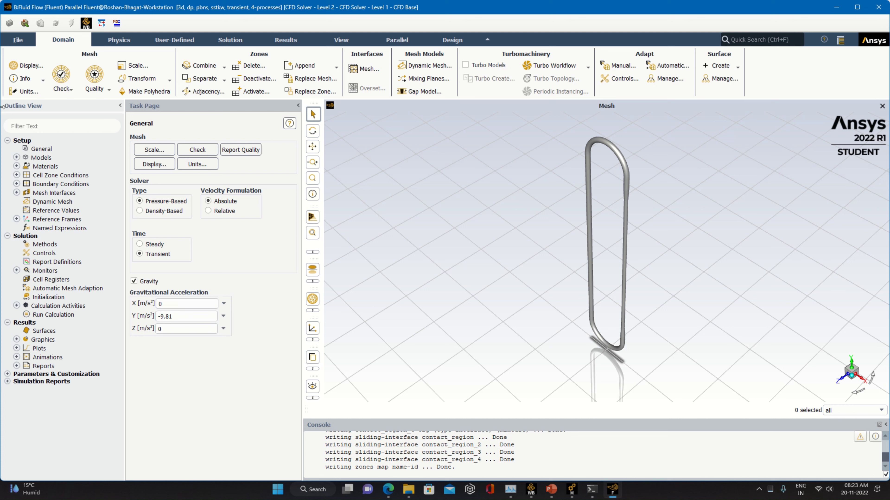
Step: Enable the Volume of Fluid multiphase model with two Eulerian phases, explicit formulation and implicit body force
double_click(41, 157)
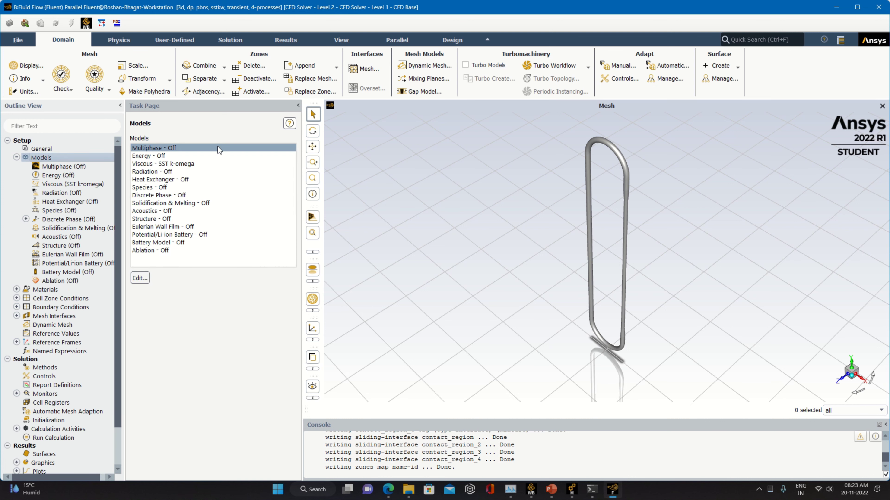
double_click(217, 148)
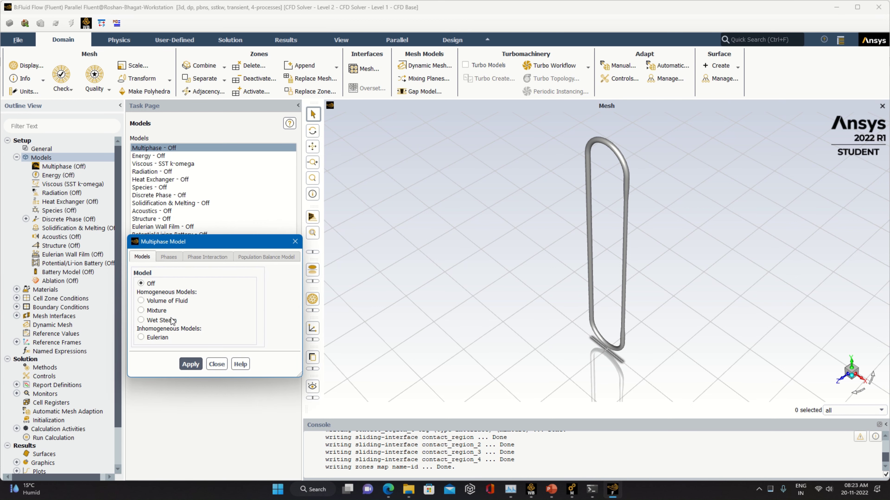
click(165, 301)
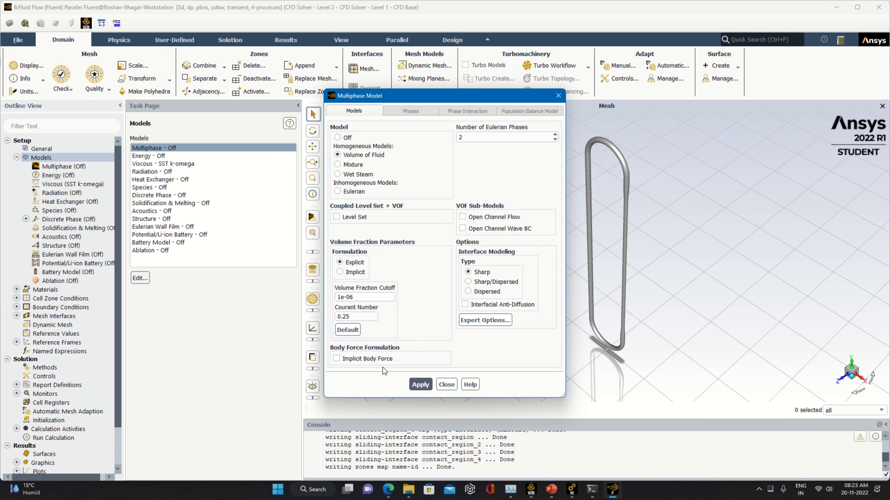
click(376, 360)
click(421, 385)
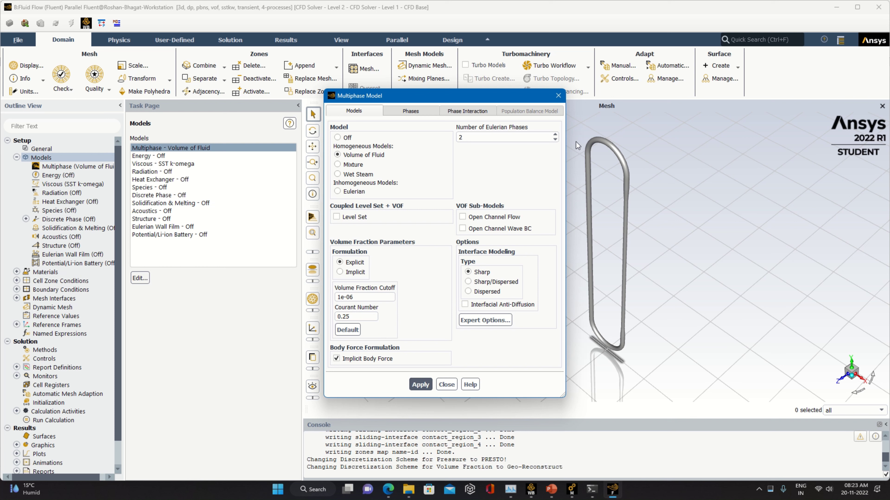
click(558, 95)
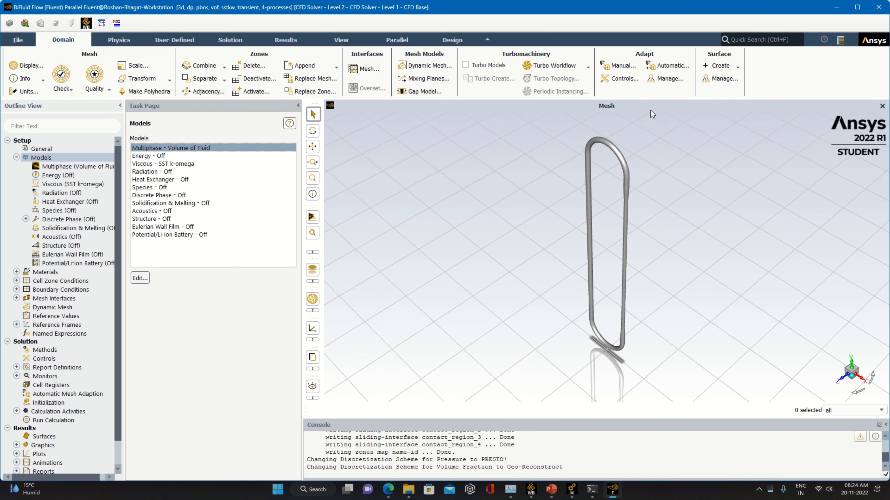
Step: Enable the energy equation for the case
double_click(144, 155)
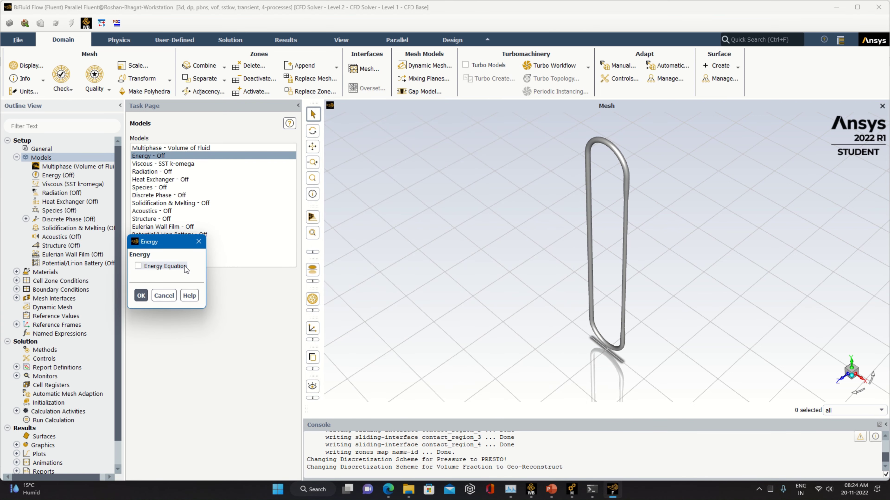
click(140, 266)
click(510, 259)
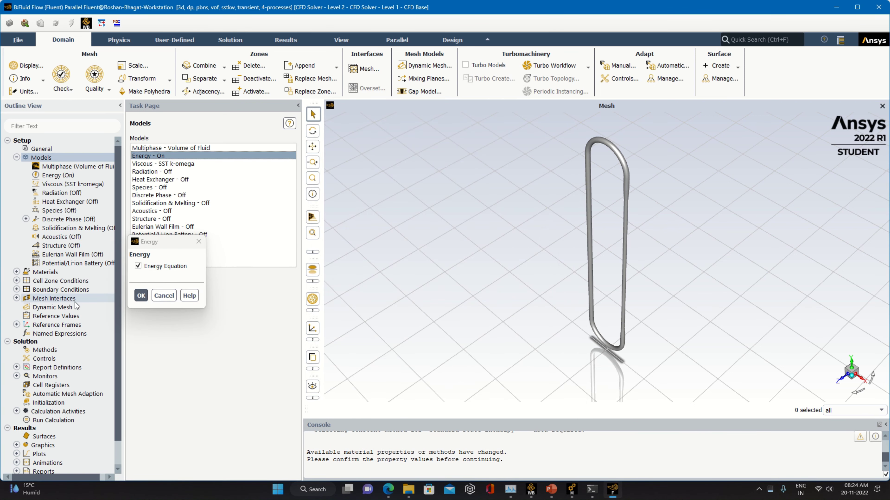
click(141, 295)
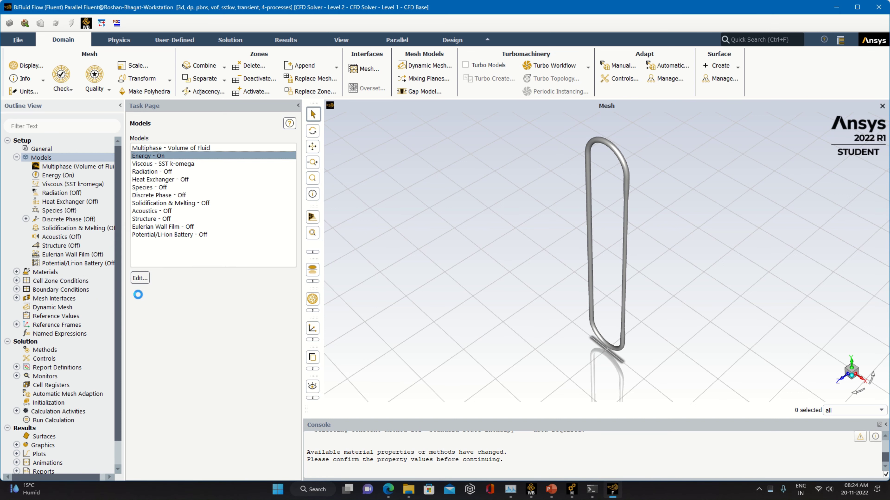
Step: Set the viscous model to standard k-epsilon with enhanced wall treatment and curvature correction
double_click(161, 163)
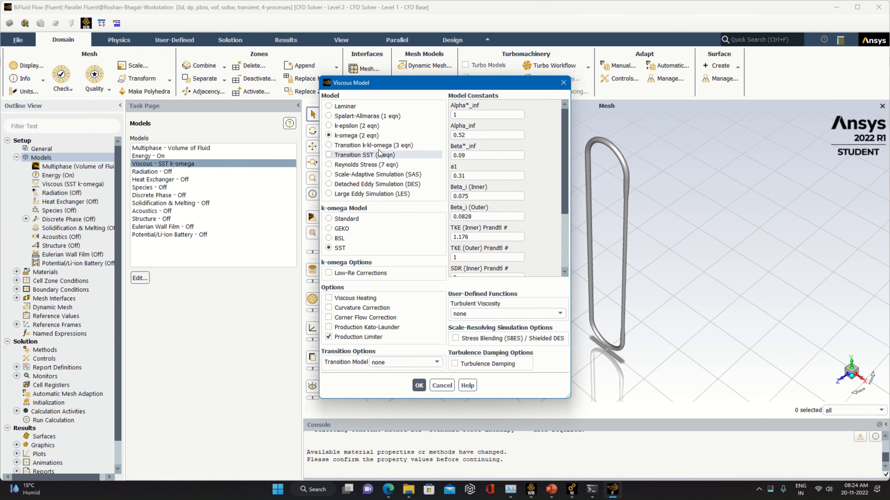
click(376, 126)
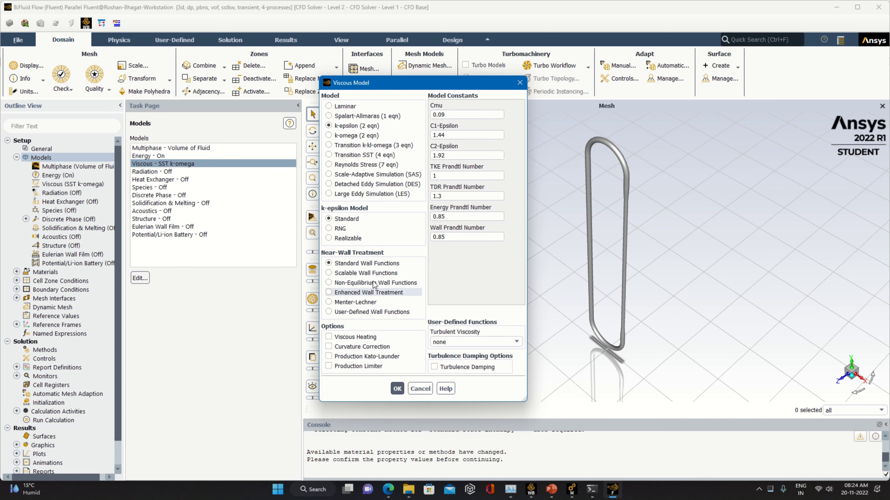
click(370, 294)
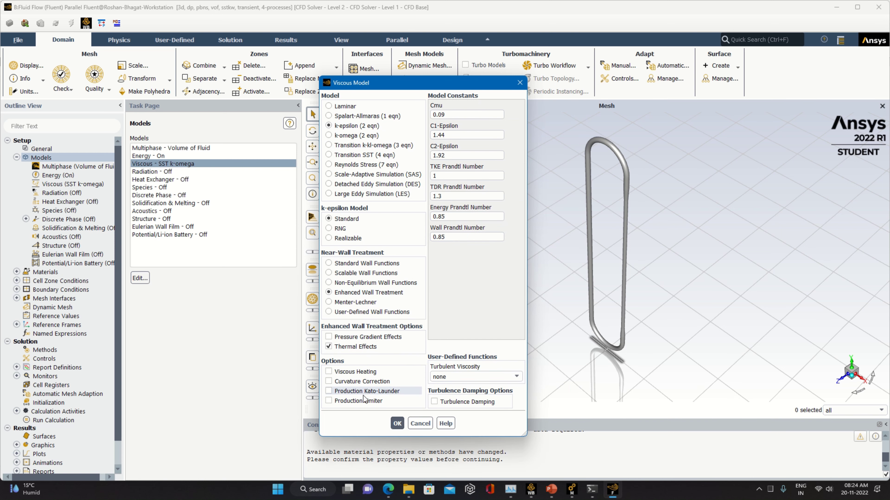
click(362, 384)
click(419, 427)
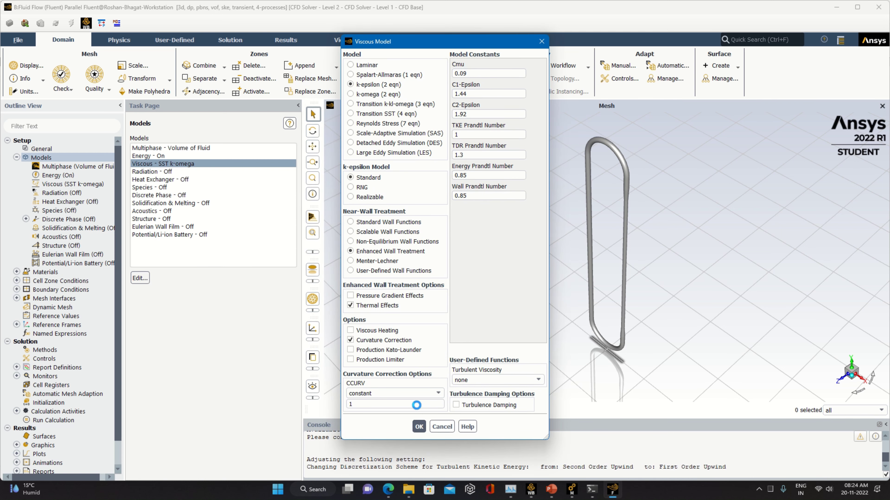
click(16, 157)
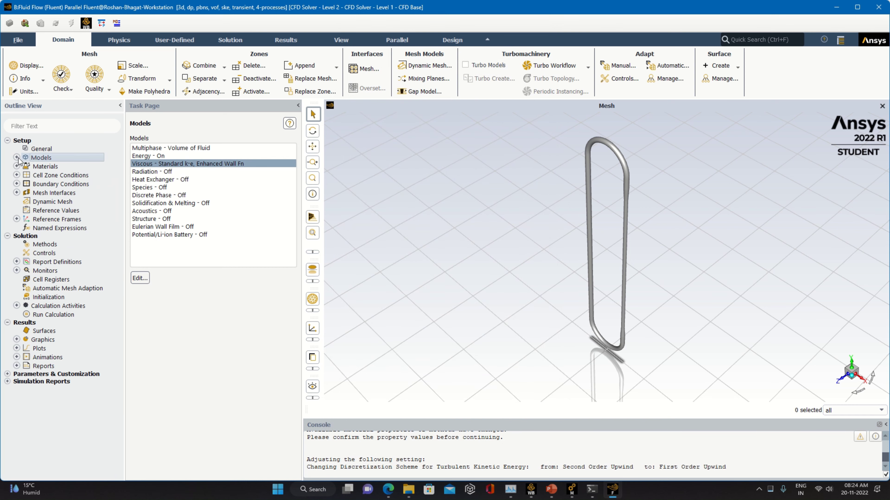
Step: Copy water-vapor and water-liquid from the Fluent database into the case's fluid materials
double_click(45, 167)
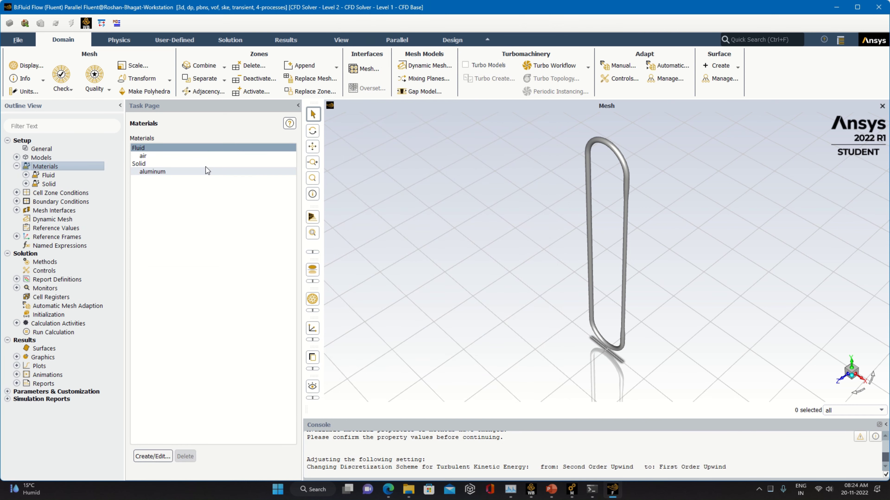
click(165, 455)
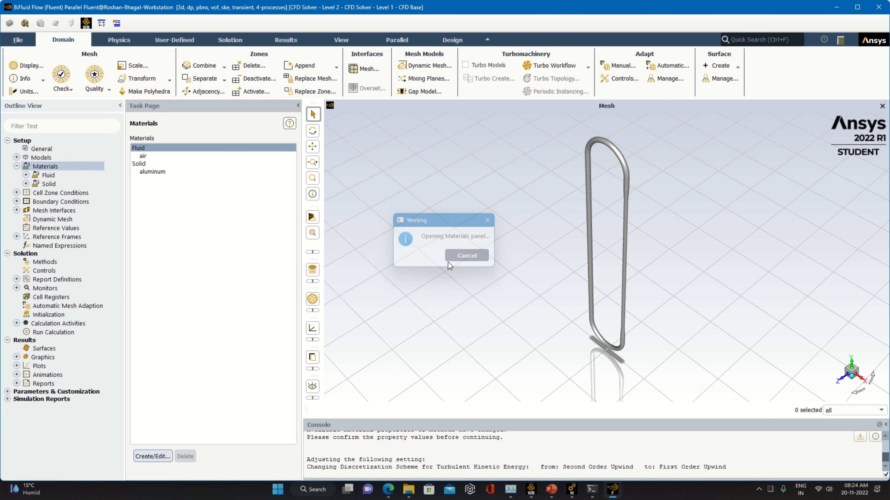
click(582, 166)
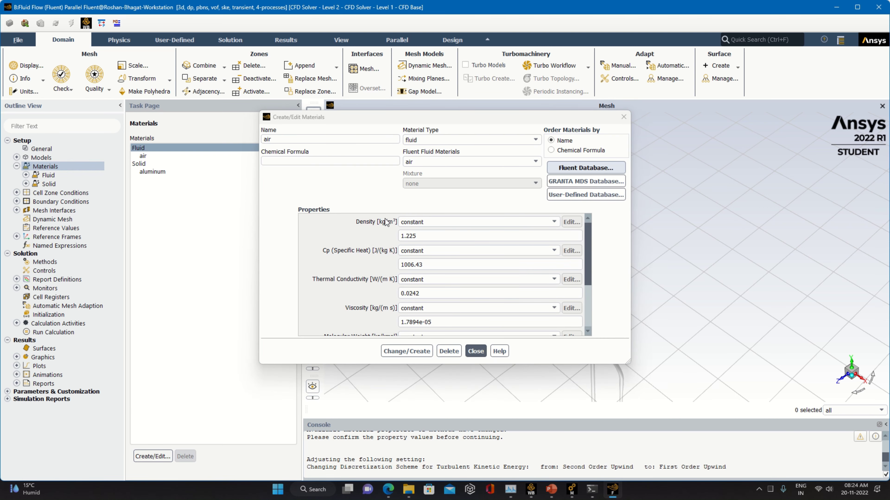
click(264, 300)
scroll(208, 295, down, 15)
click(208, 296)
ctrl+click(329, 163)
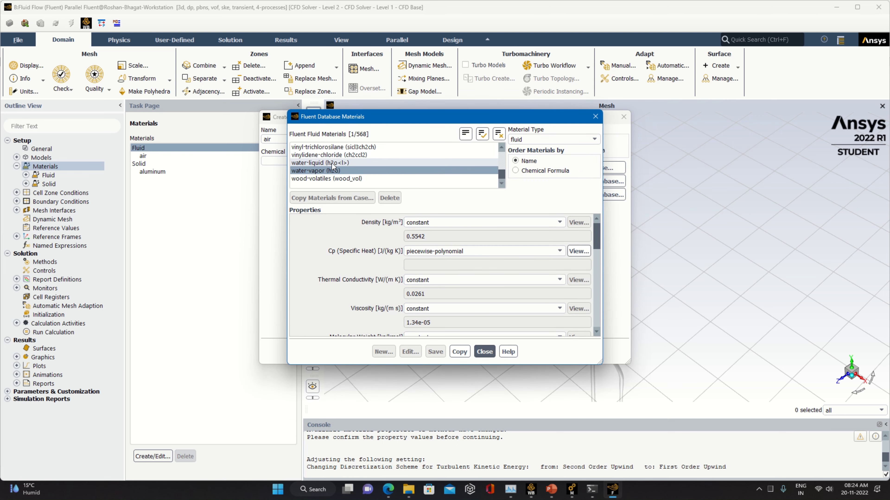
click(459, 352)
click(479, 352)
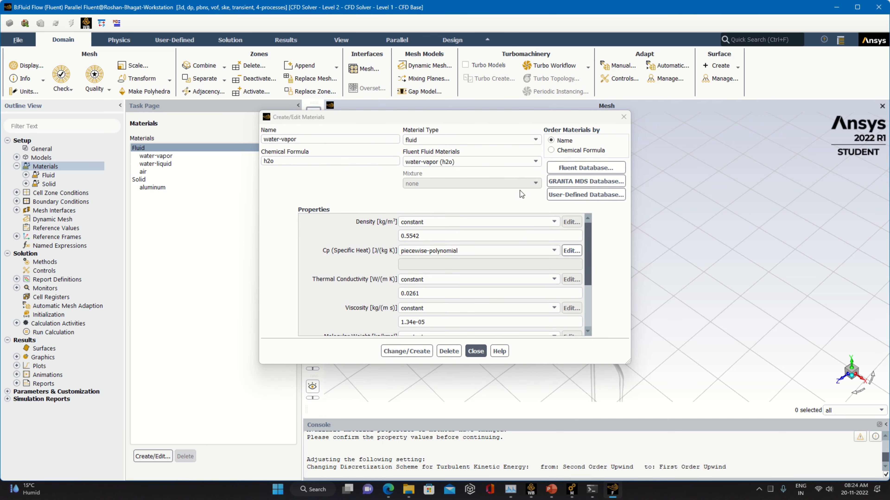
click(475, 351)
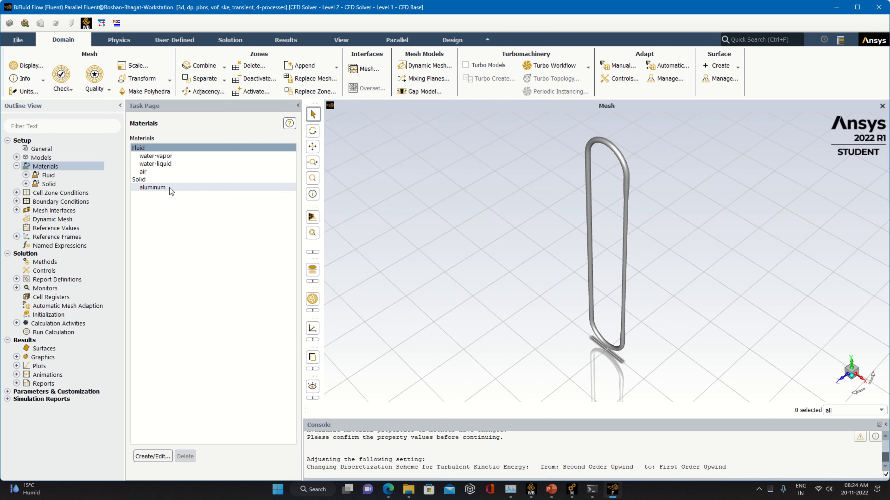
Step: Redefine the solid aluminum as copper (cu) with density 8978 kg/m³, specific heat 381 J/(kg K) and thermal conductivity 387.6 W/(m K)
double_click(169, 188)
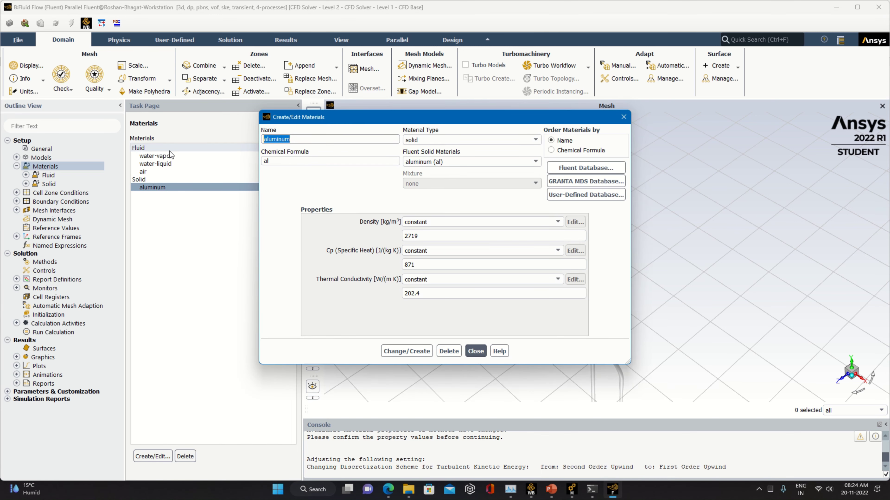
text(copper)
click(265, 161)
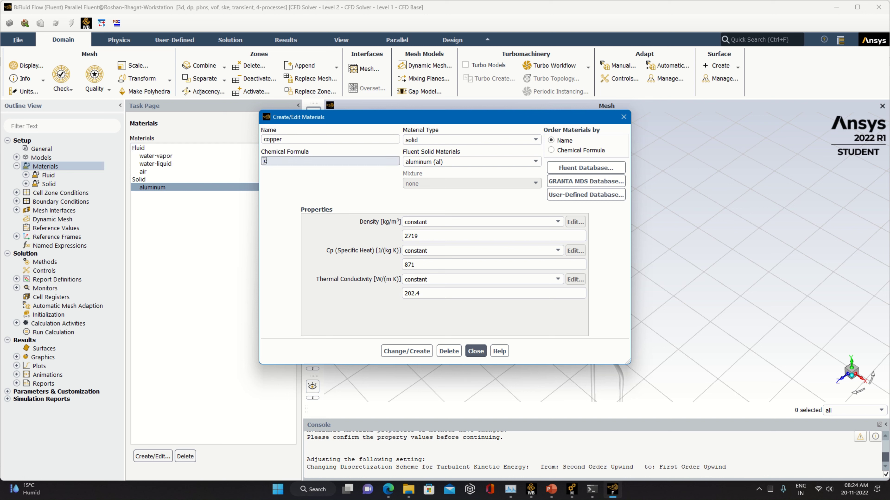
key(Tab)
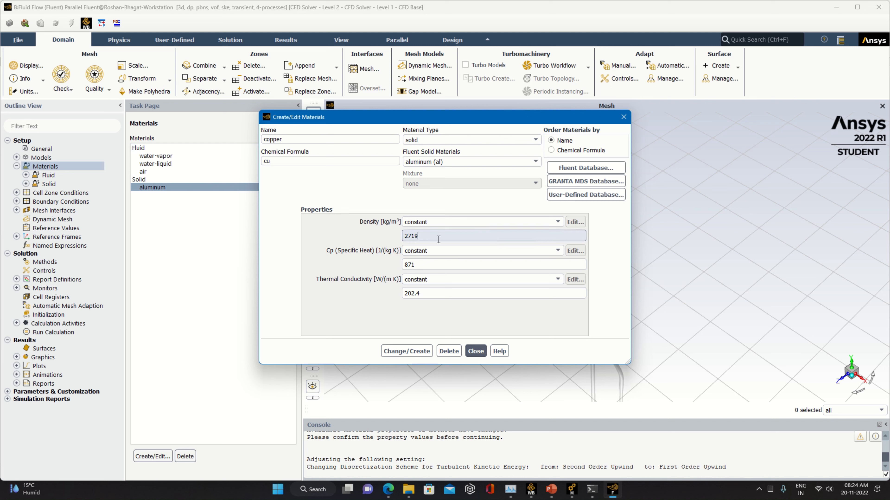
text(8978)
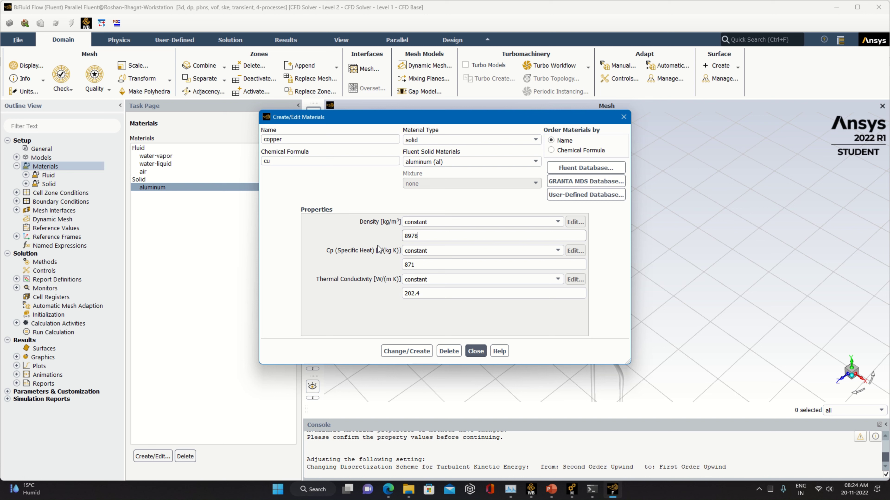
key(Tab)
text(3)
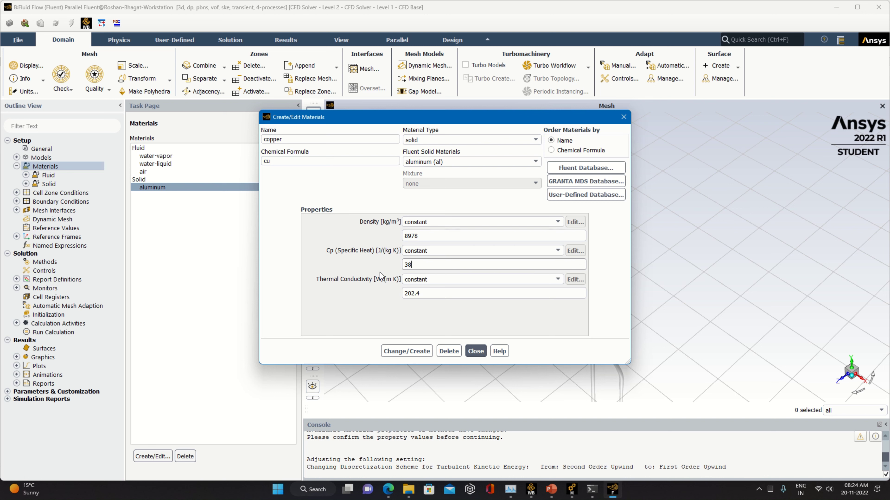
text(81)
key(Tab)
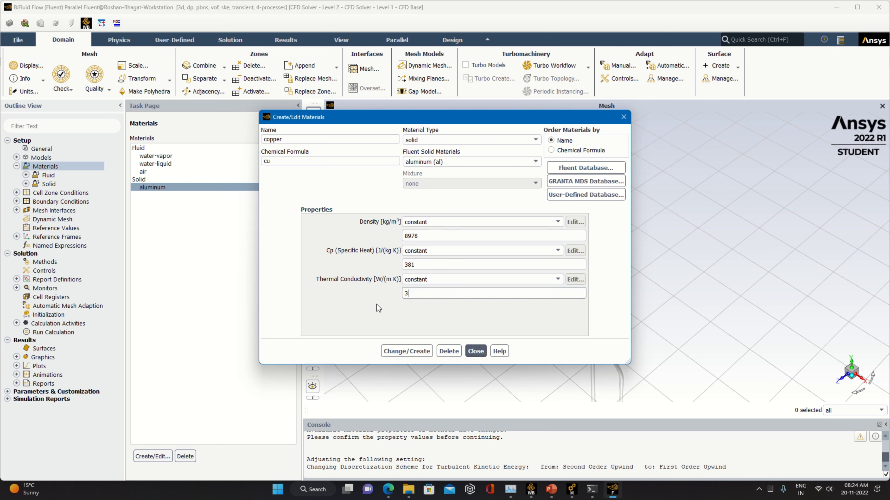
click(406, 352)
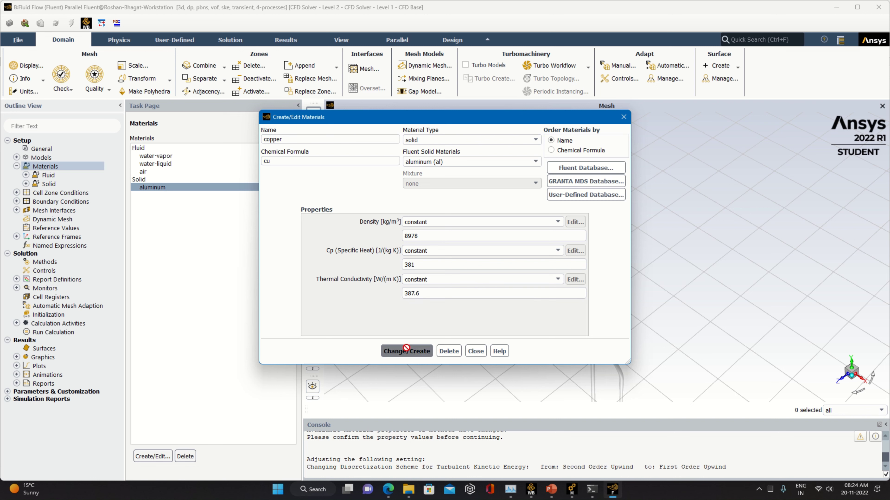
click(451, 257)
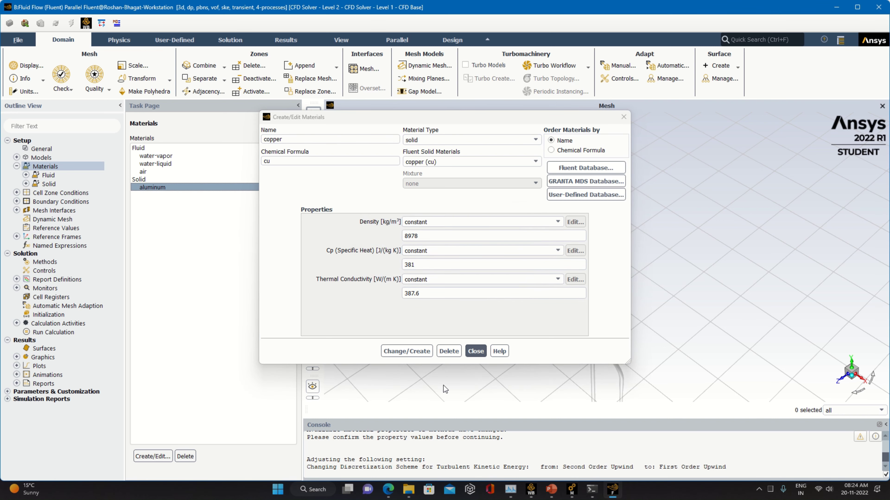
click(476, 351)
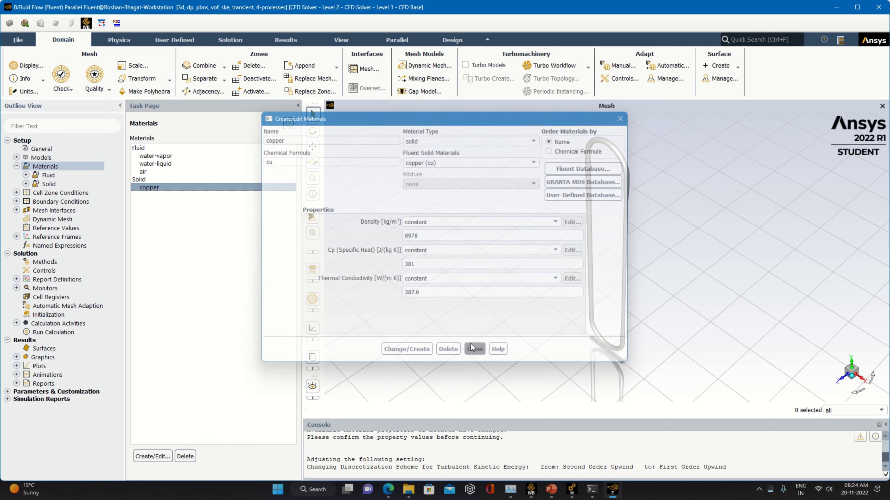
Step: Set the operating pressure to 4000 Pa in the cell zones' operating conditions
double_click(50, 196)
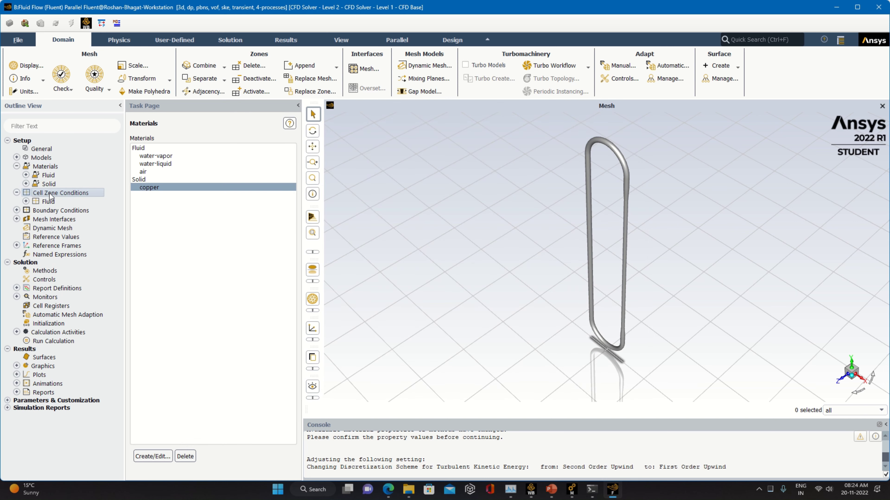
click(217, 414)
drag(160, 277, 120, 279)
text(4000)
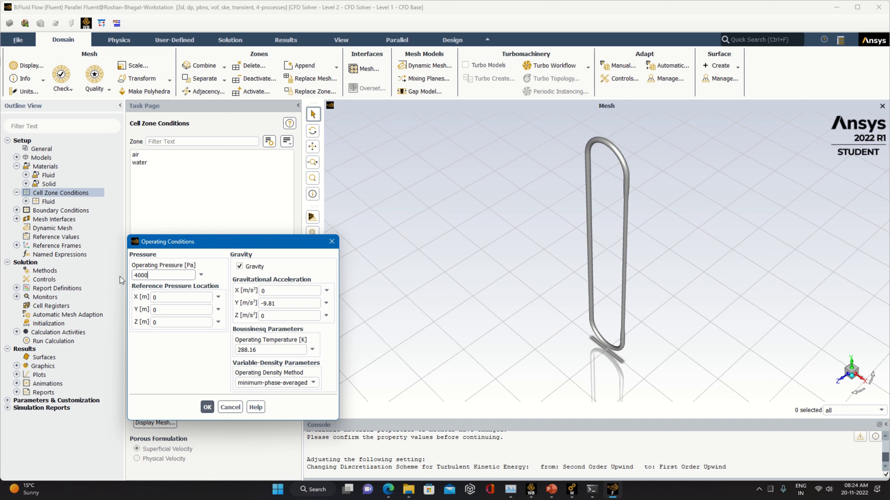
click(207, 407)
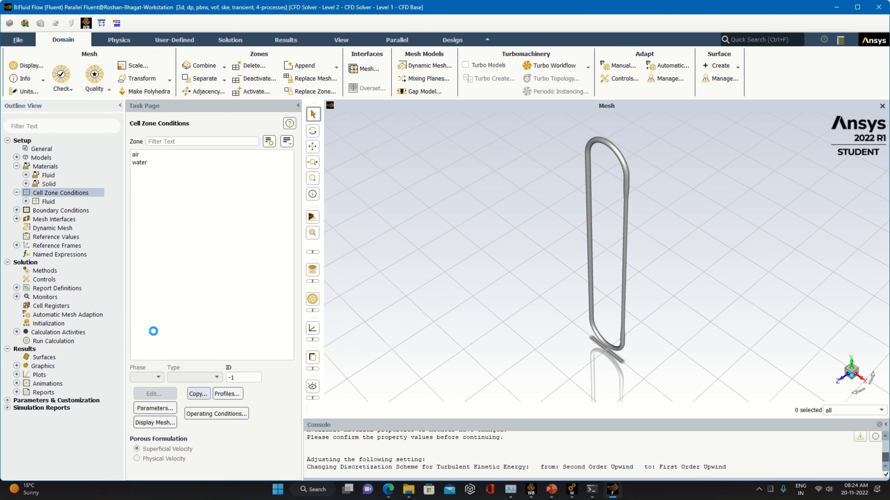
Step: Rename the primary phase of the multiphase model as steam and assign water-vapor as its material
double_click(62, 210)
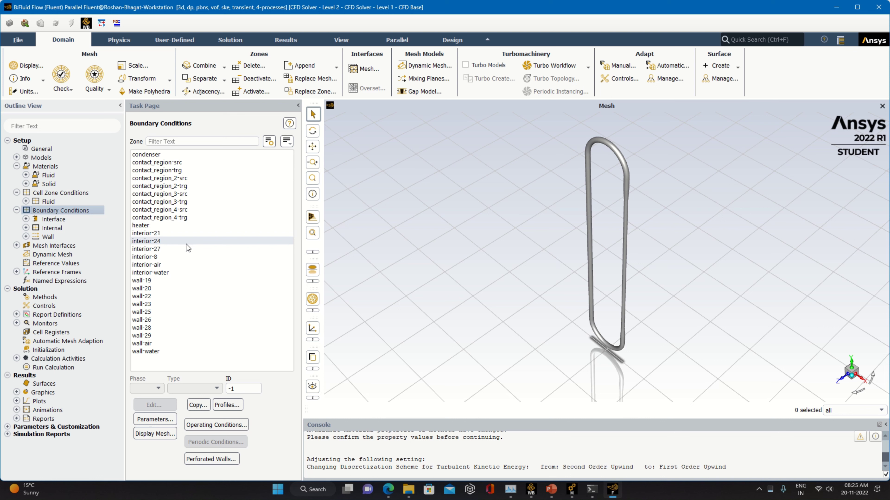
click(17, 157)
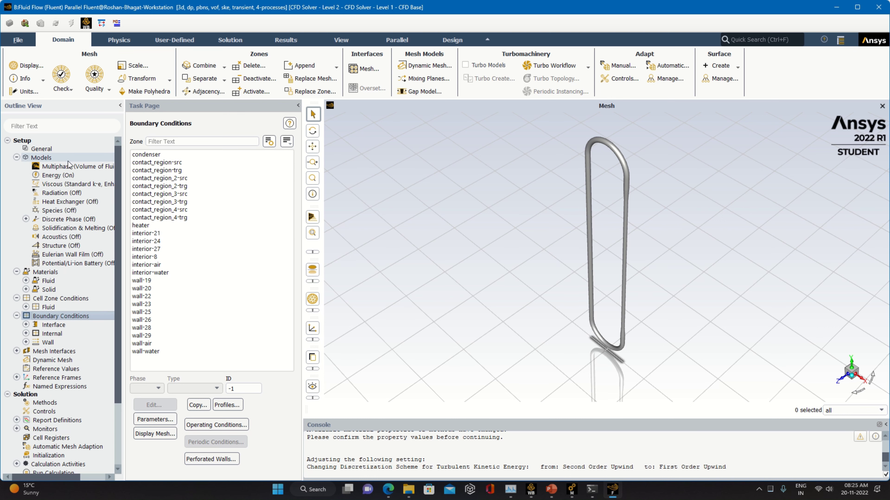
click(70, 166)
click(417, 112)
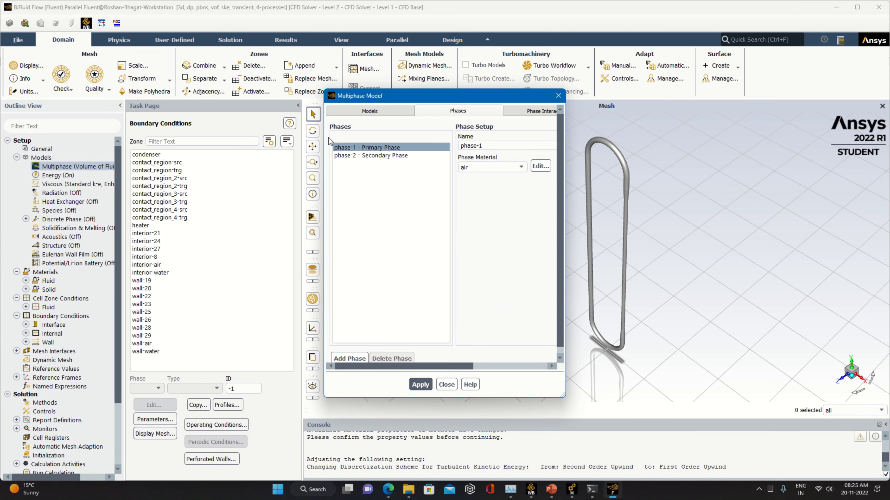
key(ctrl+a)
text(s)
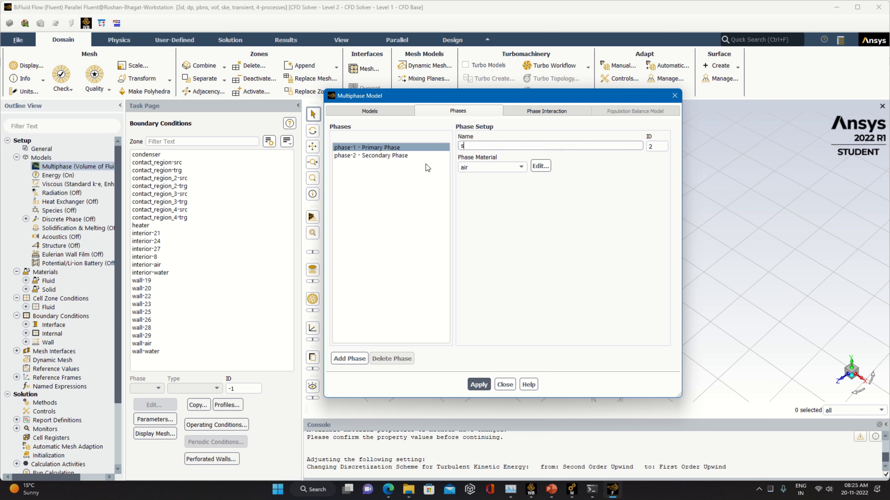
text(team)
click(499, 169)
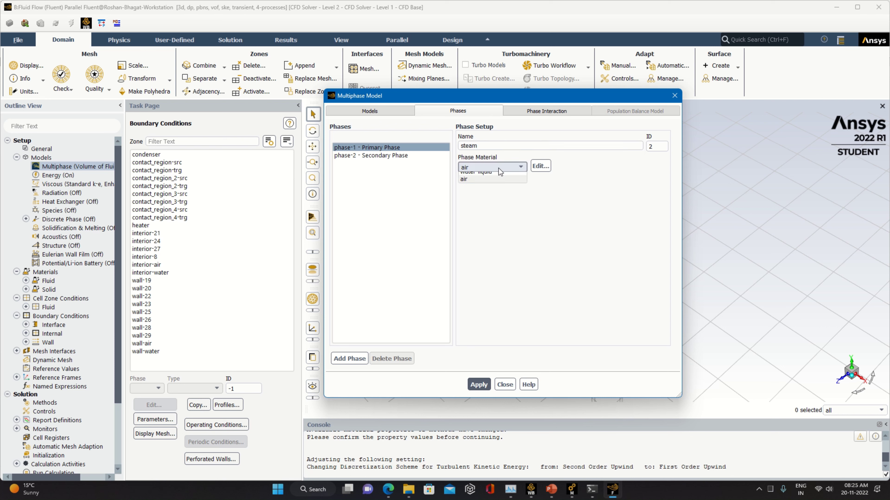
click(499, 181)
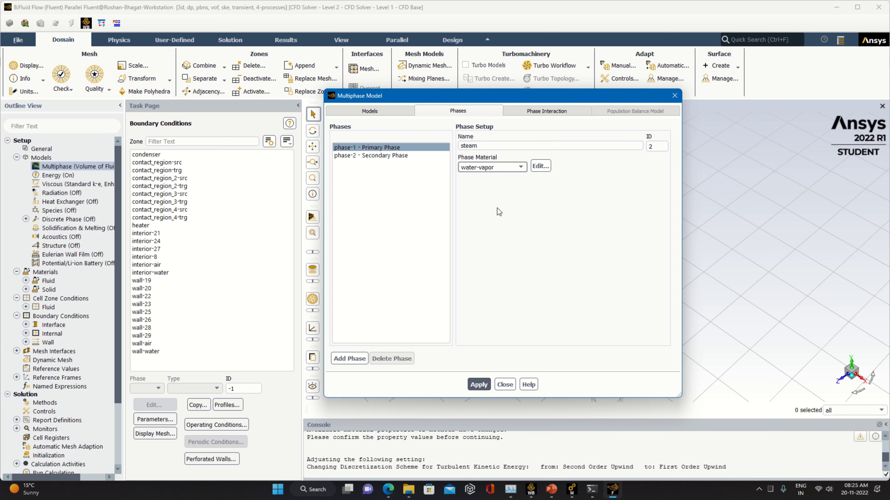
click(480, 386)
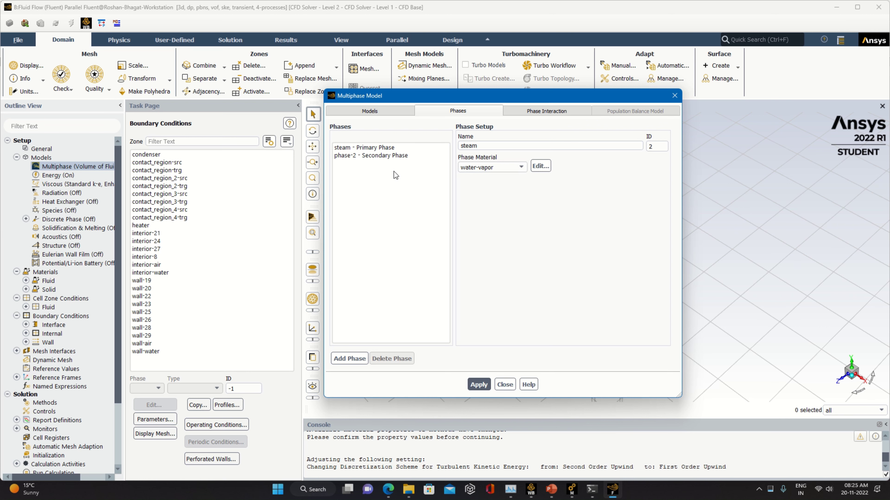
Step: Rename the secondary phase as water and assign water-liquid as its material
click(392, 155)
drag(489, 144, 444, 153)
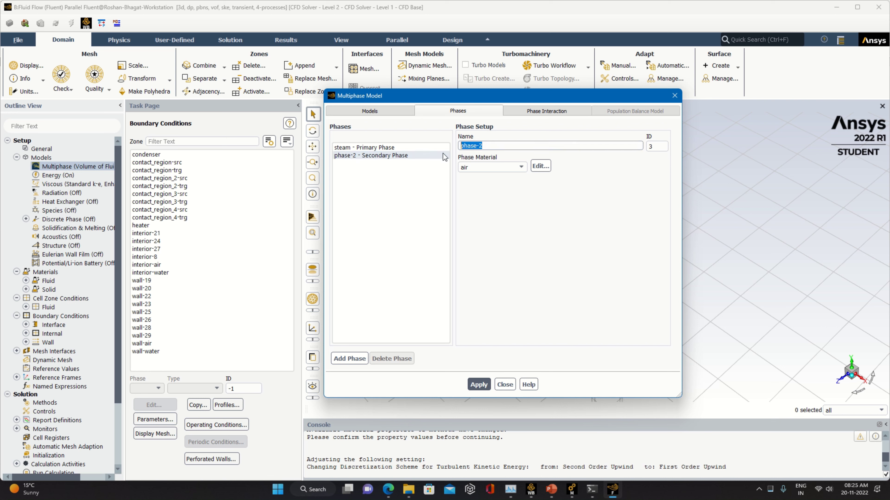
text(water)
click(505, 167)
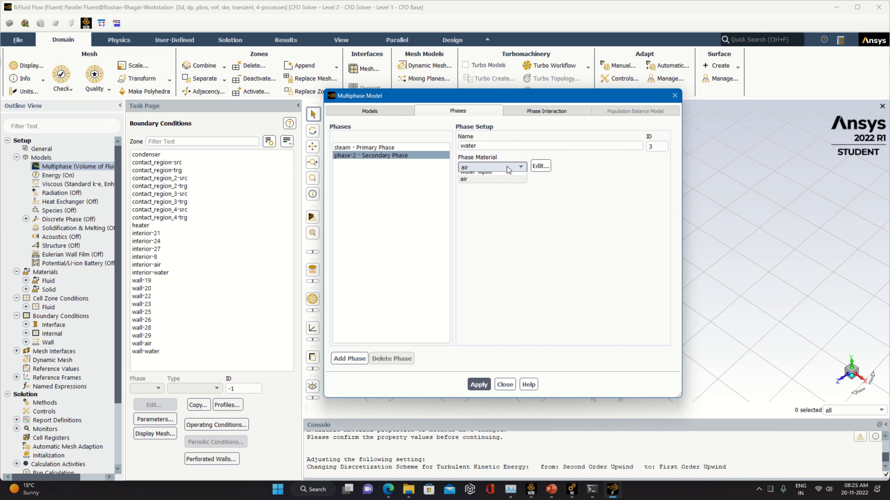
click(503, 184)
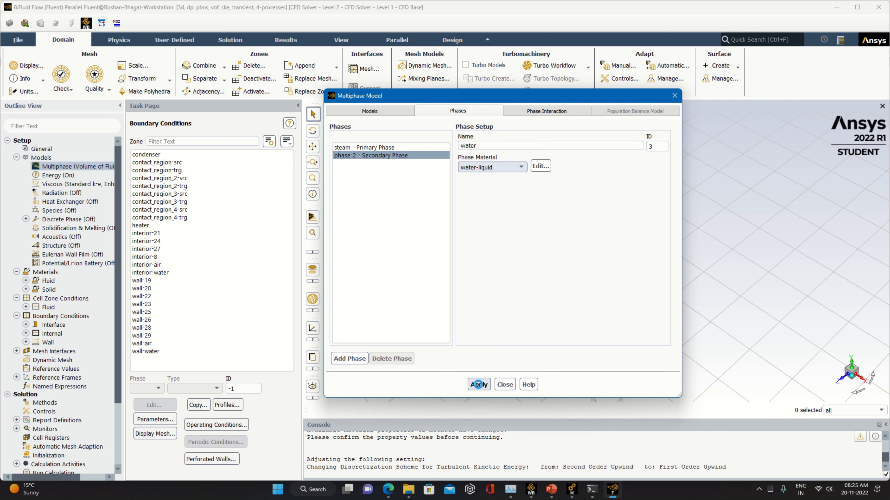
click(479, 385)
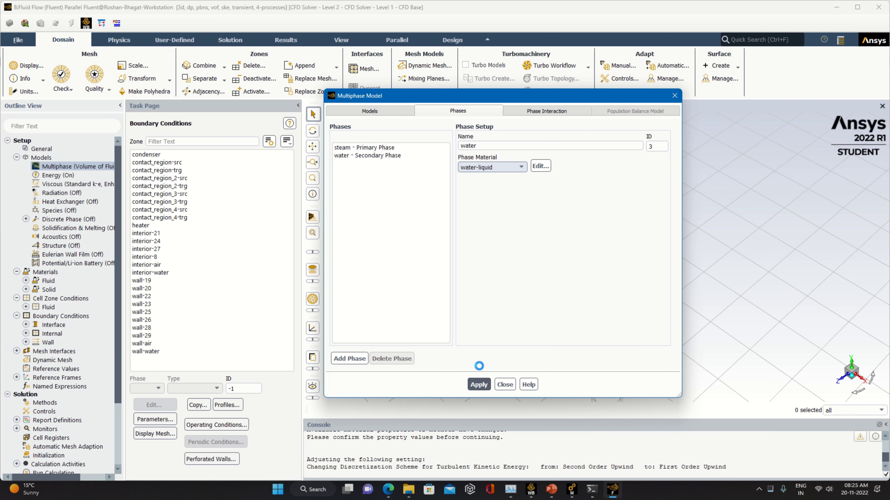
Step: Give the steam-water pair a constant surface tension coefficient of 0.0736 N/m and enable surface tension force modeling with wall adhesion
click(570, 112)
click(532, 174)
click(524, 193)
click(651, 178)
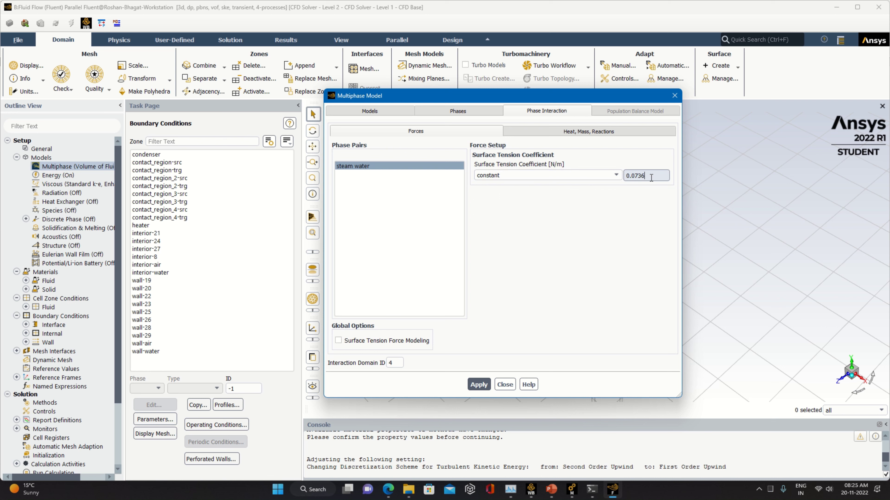
text(.0736)
click(380, 340)
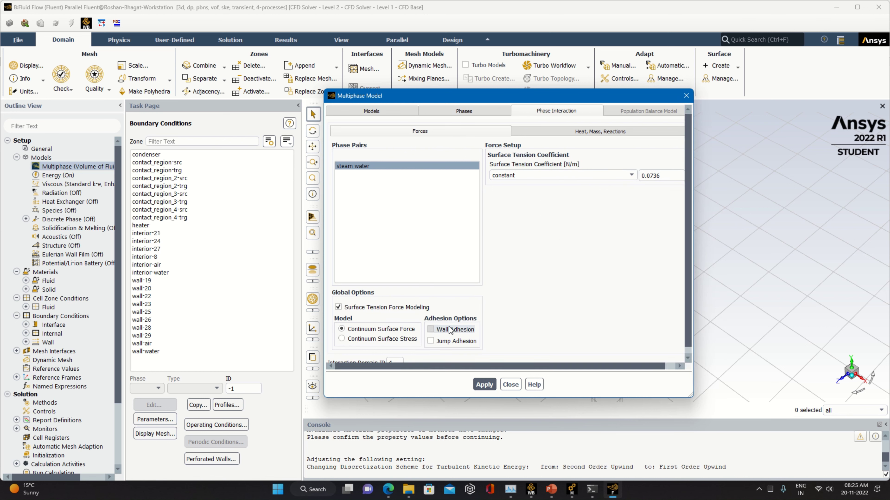
Step: Add one mass transfer mechanism from water to steam using evaporation-condensation
click(584, 132)
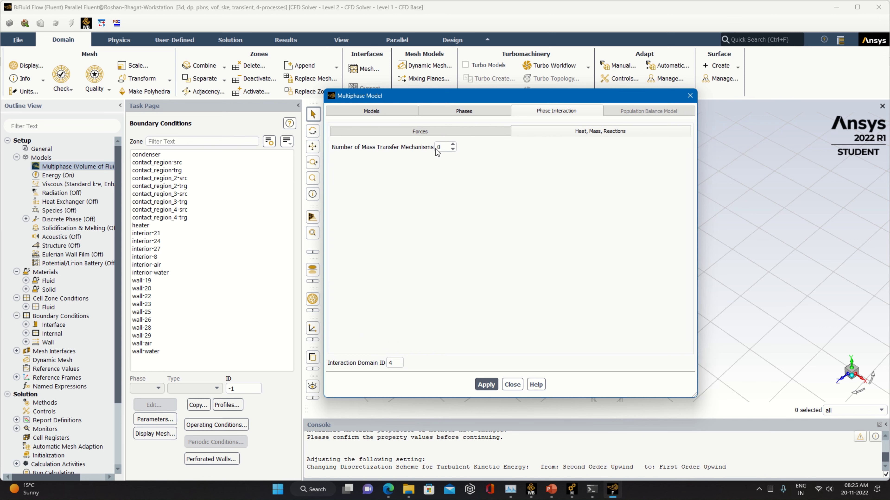
click(452, 144)
click(443, 186)
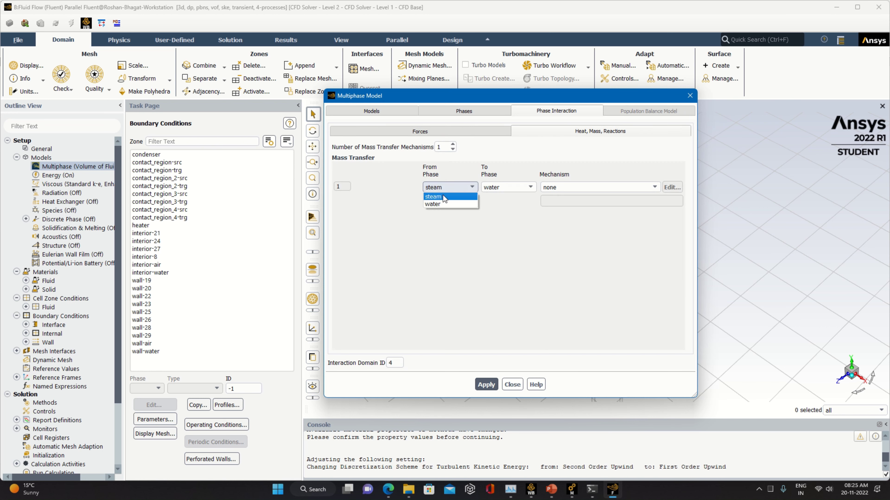
click(445, 209)
click(531, 266)
click(508, 187)
click(505, 206)
click(560, 187)
click(561, 208)
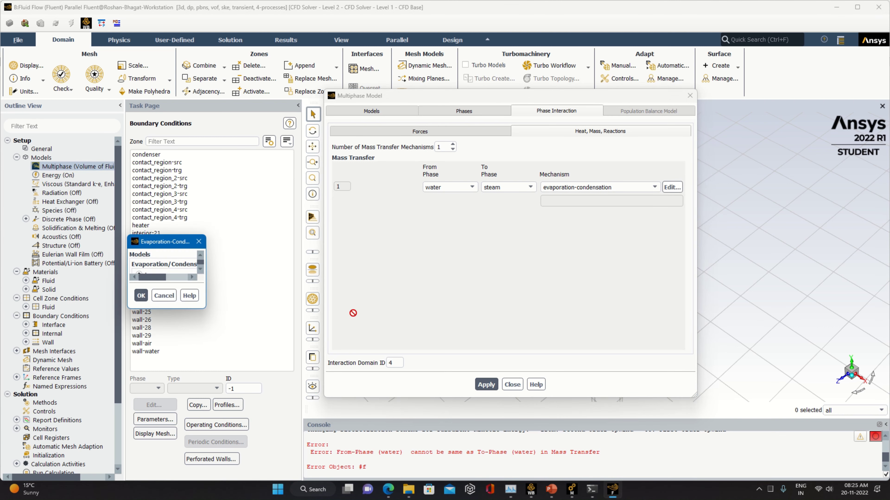
Step: Set the evaporation-condensation model's constant saturation temperature to 303 K and apply the multiphase settings
drag(154, 377, 133, 386)
key(BackSpace)
key(BackSpace)
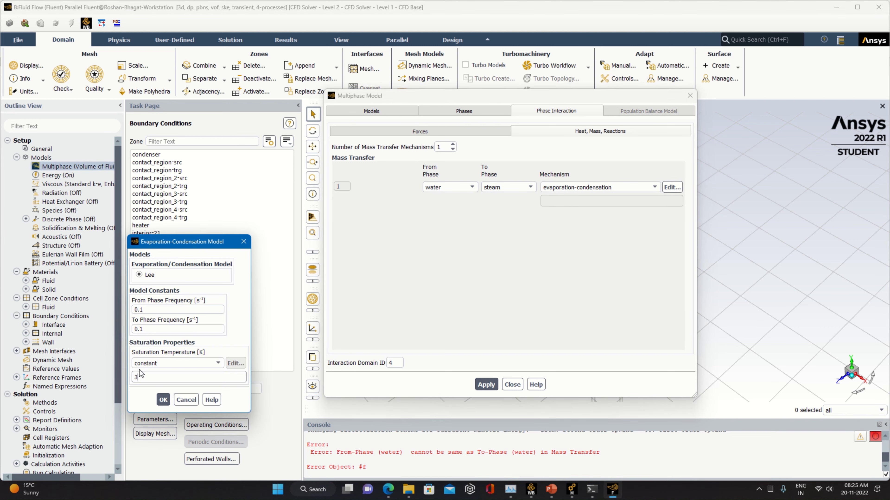
text(03)
click(164, 400)
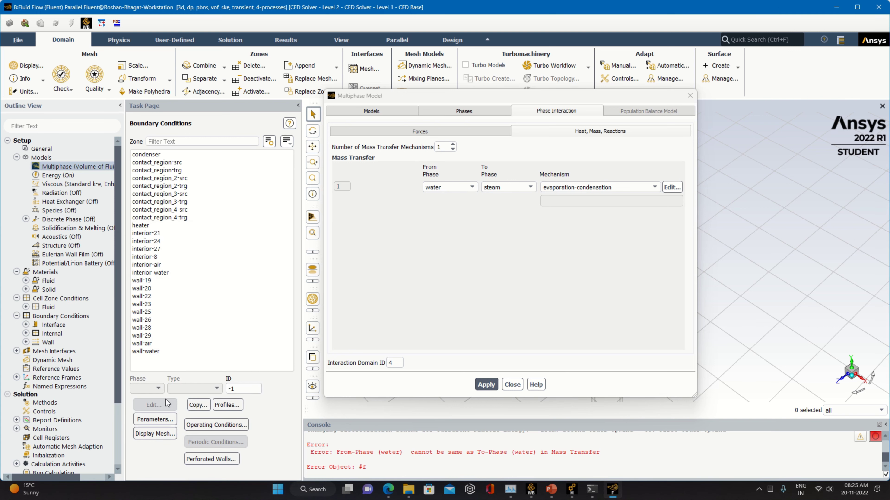
click(486, 384)
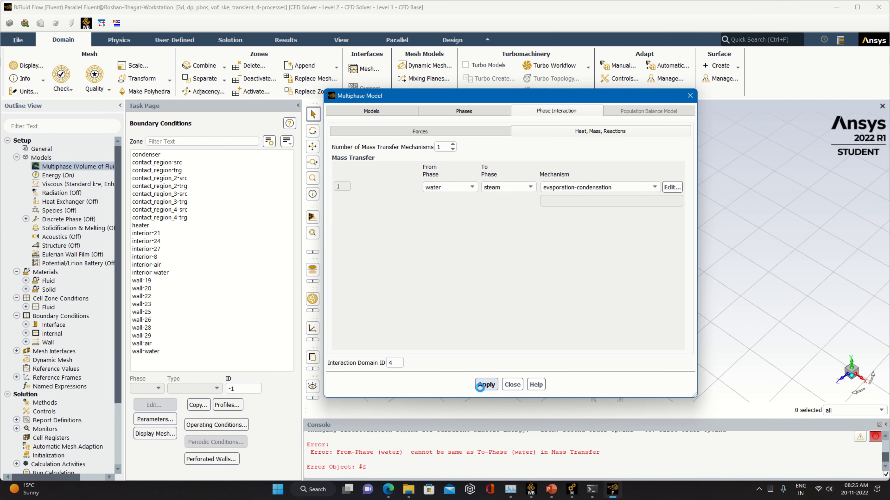
click(511, 384)
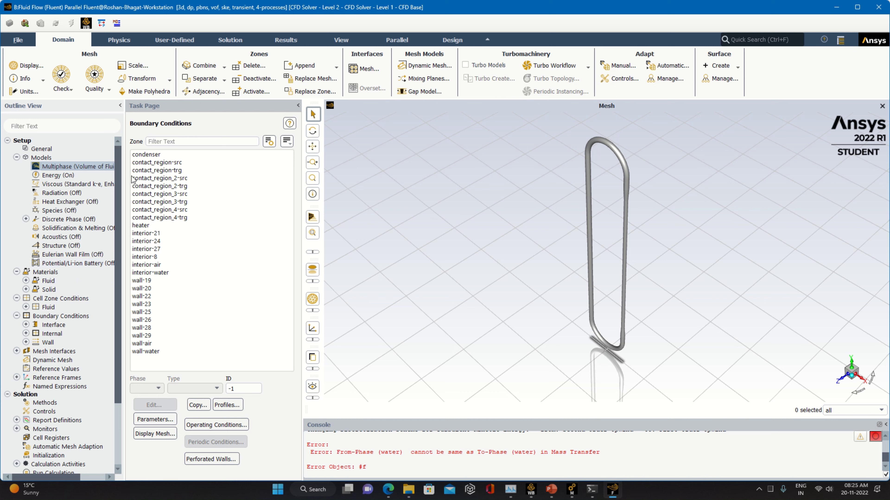
Step: Set the water-steam contact angle of the condenser wall to 20 degrees and apply it
click(150, 155)
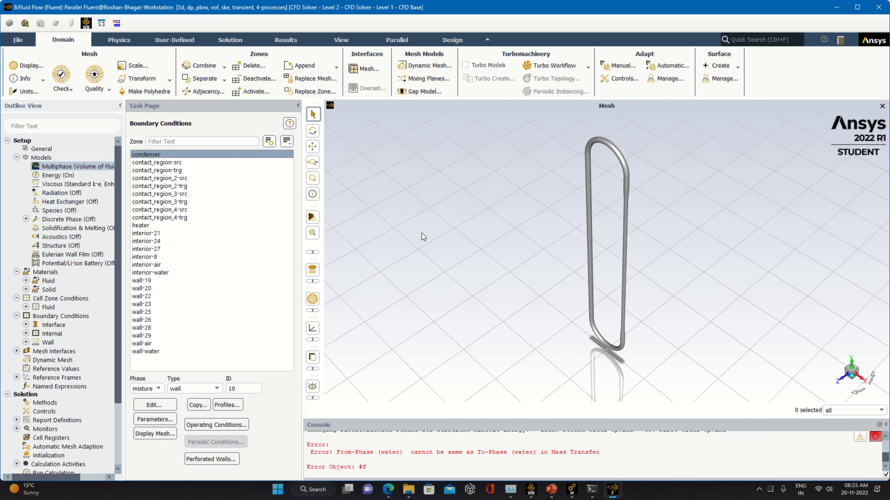
click(161, 406)
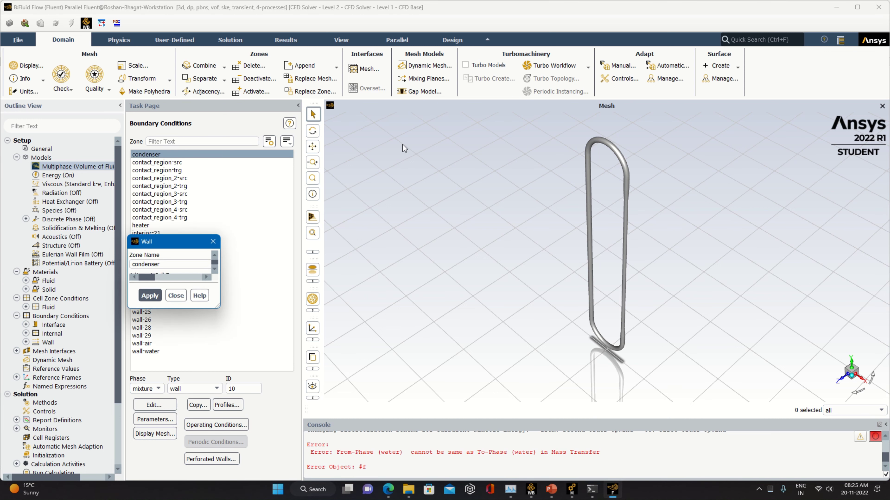
click(499, 313)
key(ctrl+a)
text(2)
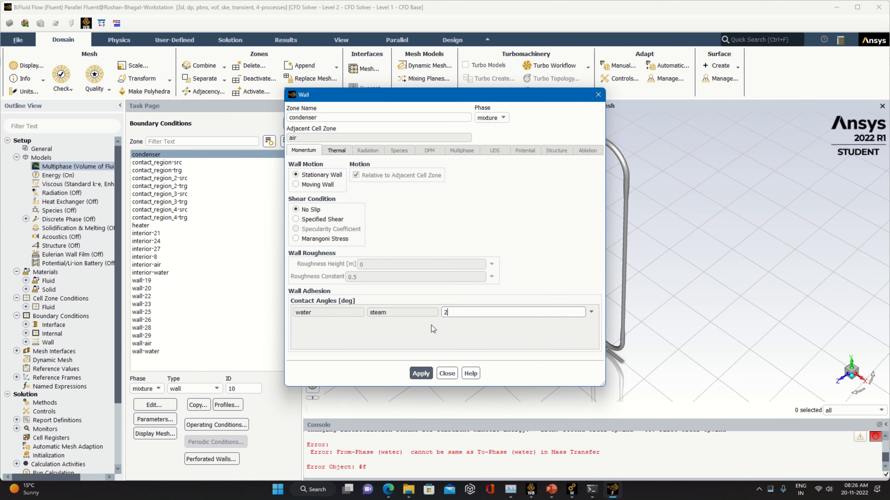
click(421, 374)
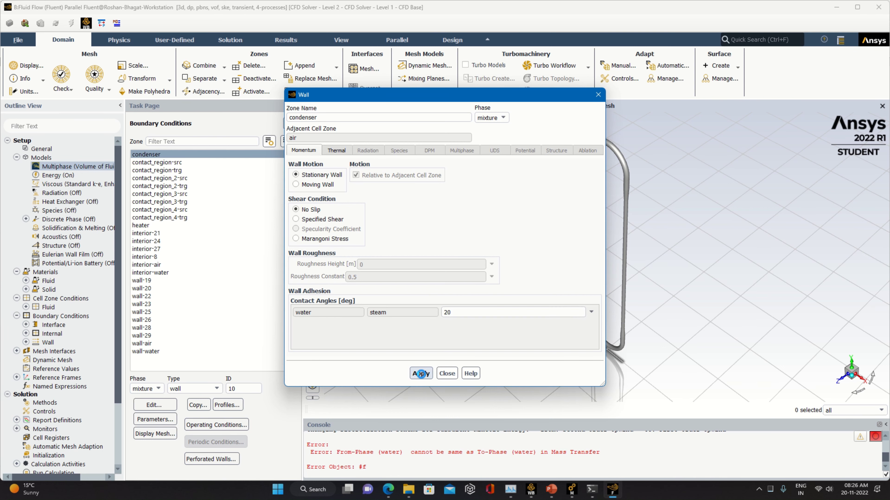
click(447, 373)
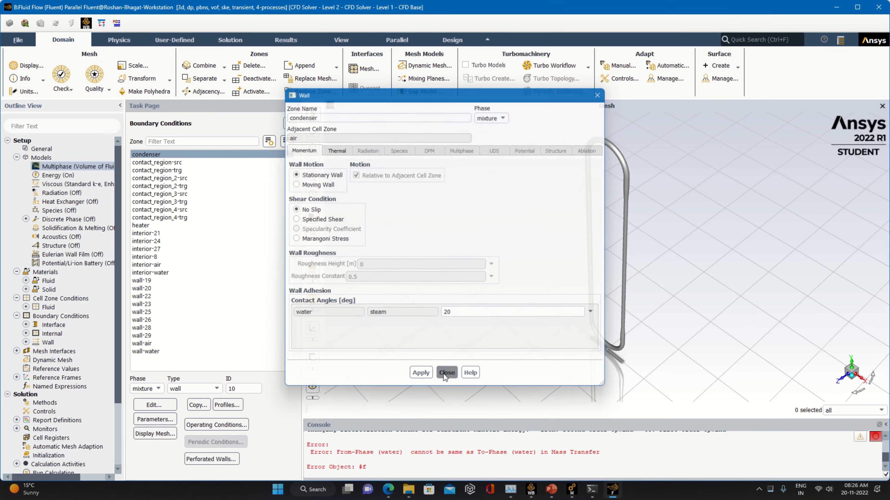
Step: Give the heater wall a water-steam contact angle of 20 degrees and a temperature thermal condition of 343 K
click(200, 223)
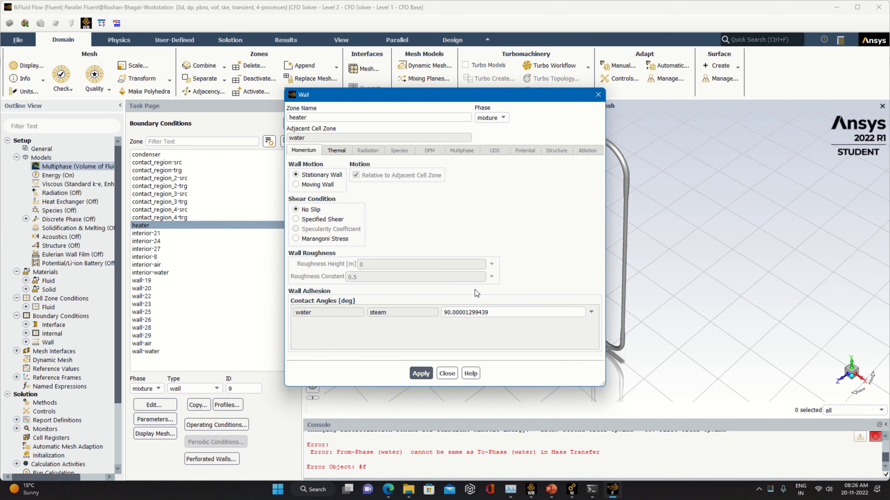
drag(482, 317, 413, 318)
text(20)
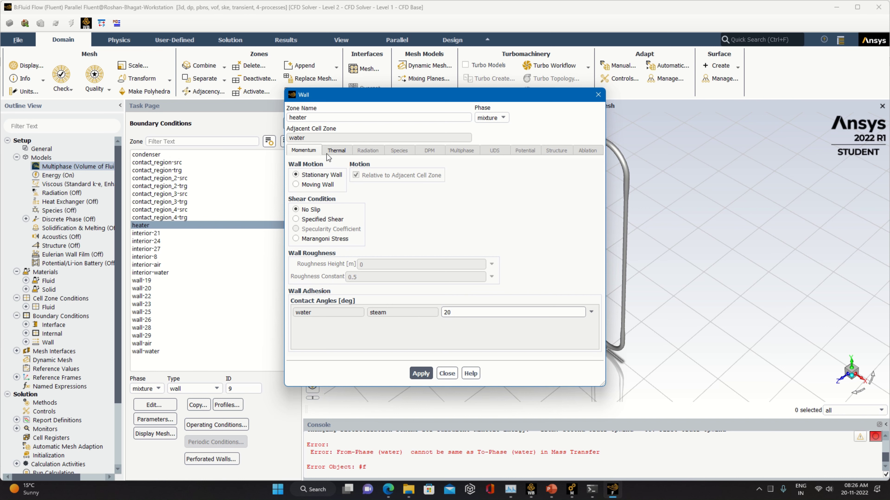
click(336, 150)
click(297, 185)
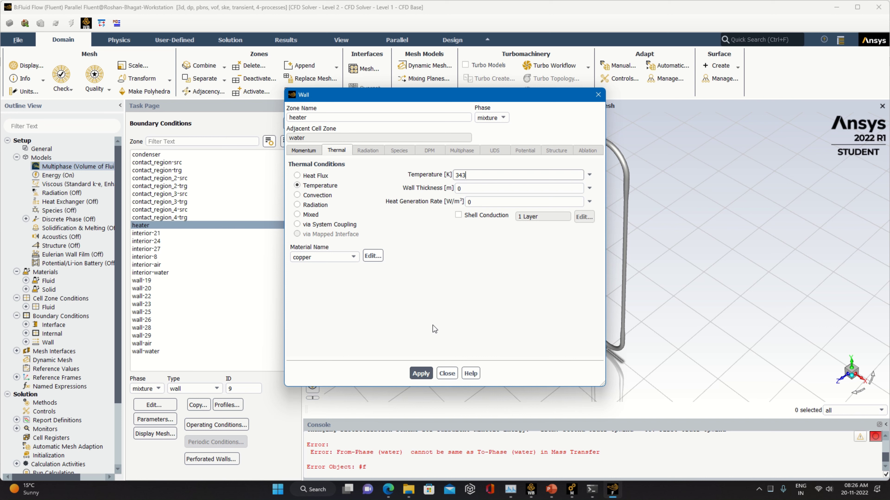
click(422, 373)
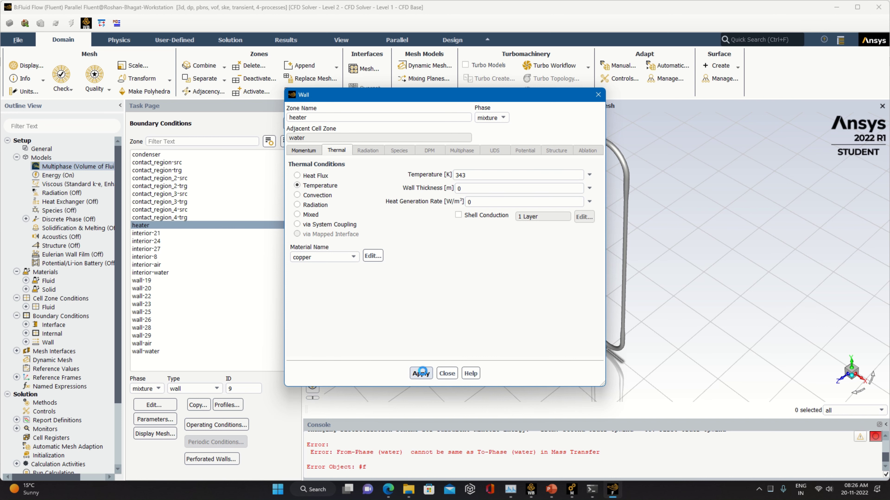
click(446, 374)
Step: Set the water-steam contact angle of wall-19 to 20 degrees and apply it
click(138, 281)
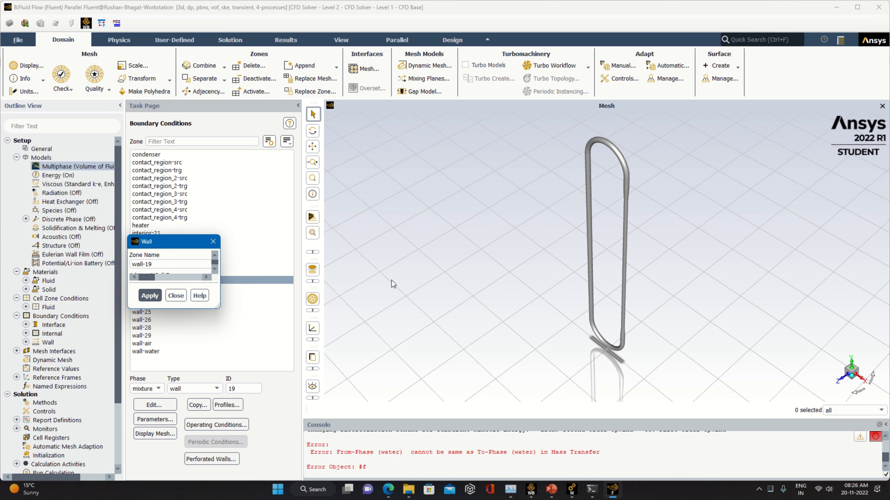
drag(492, 315, 443, 313)
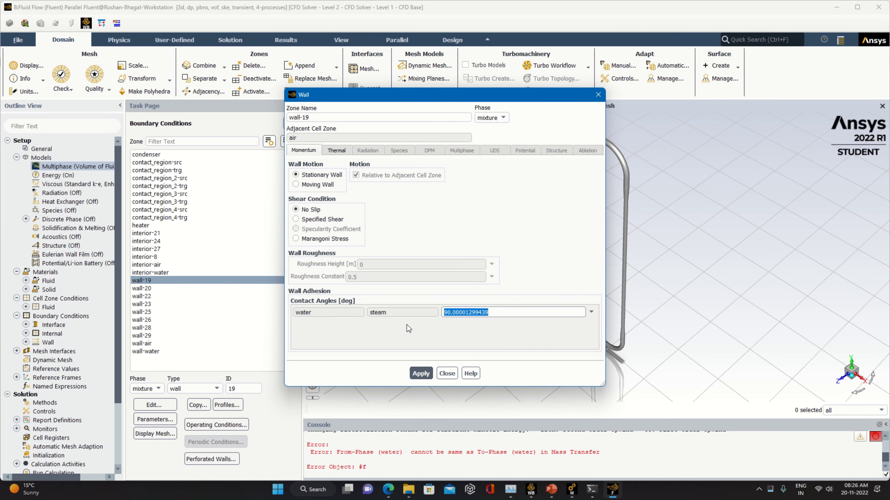
text(20)
click(421, 374)
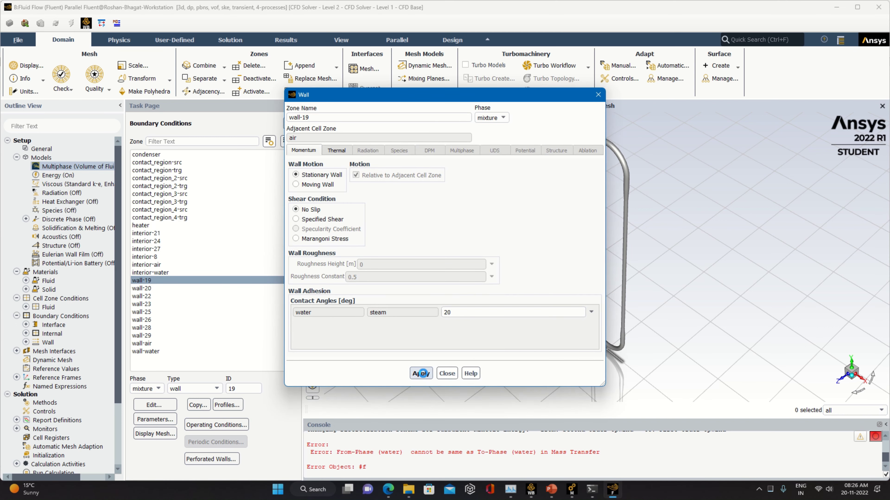
click(441, 377)
Step: Set the water-steam contact angle of wall-20 to 20 degrees and apply it
key(Down)
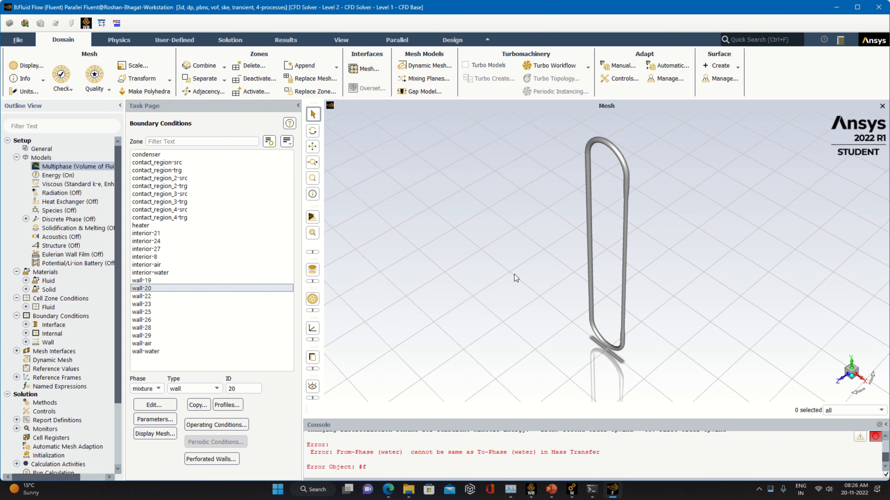
key(Return)
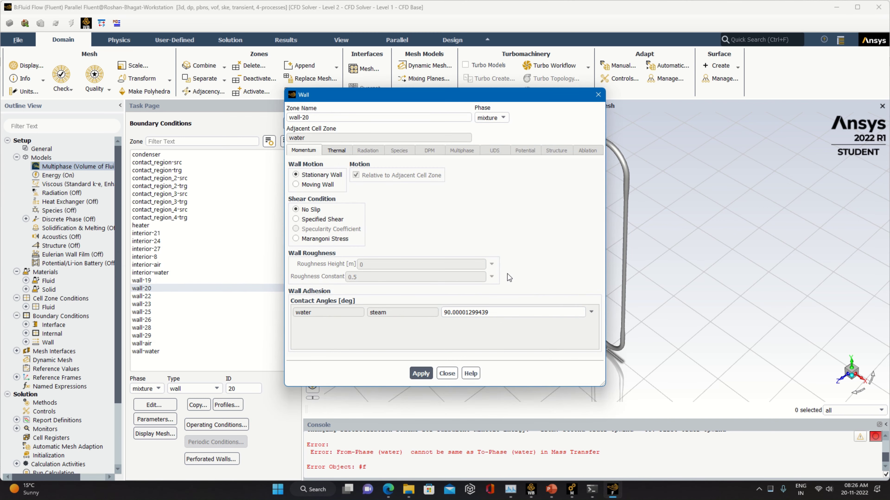
drag(501, 312, 406, 333)
text(20)
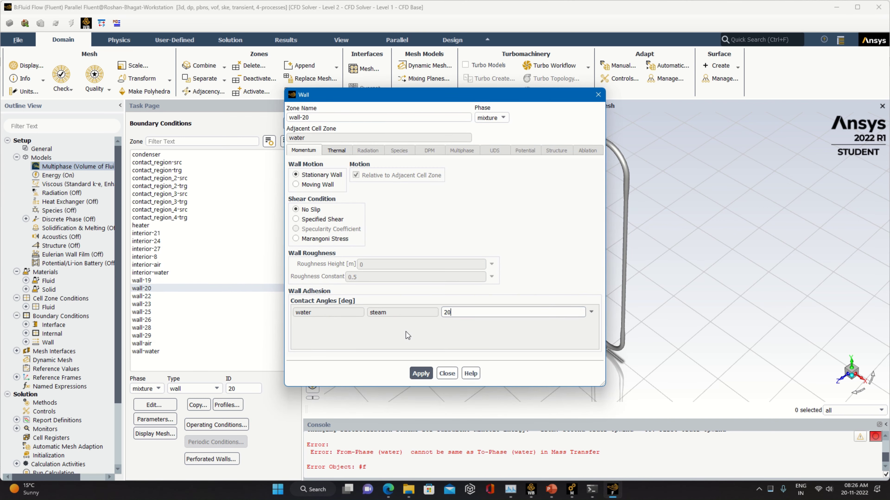
click(416, 371)
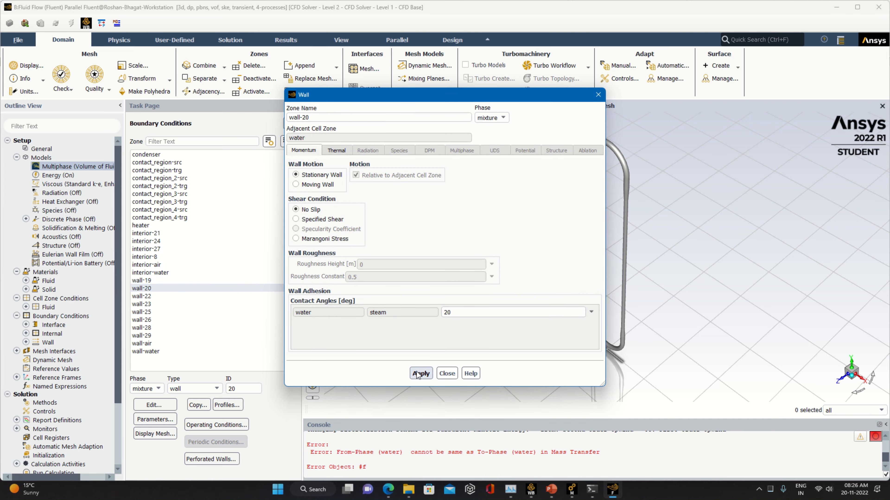
click(447, 373)
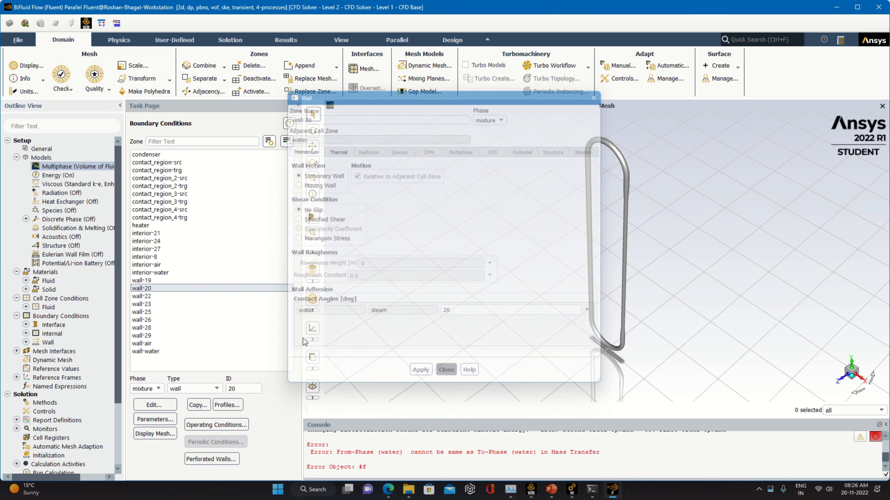
Step: Set the water-steam contact angle of wall-22 to 20 degrees and apply it
key(Down)
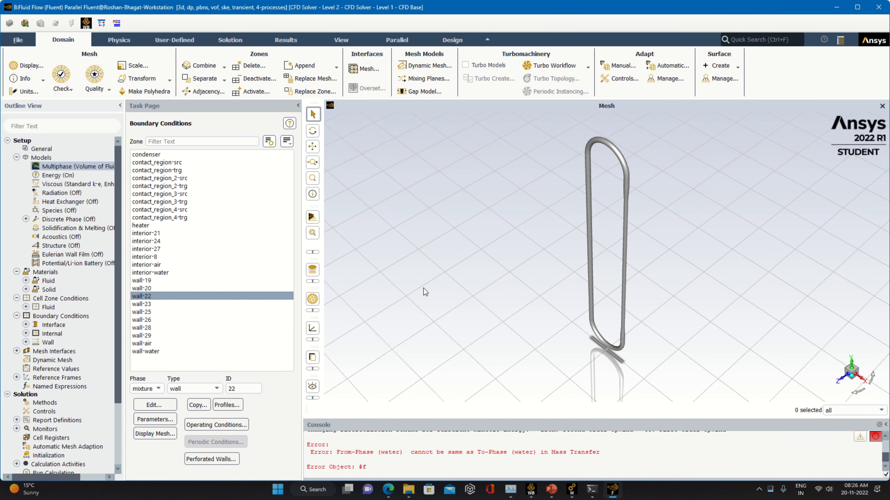
key(Return)
drag(492, 312, 427, 324)
text(20)
click(420, 373)
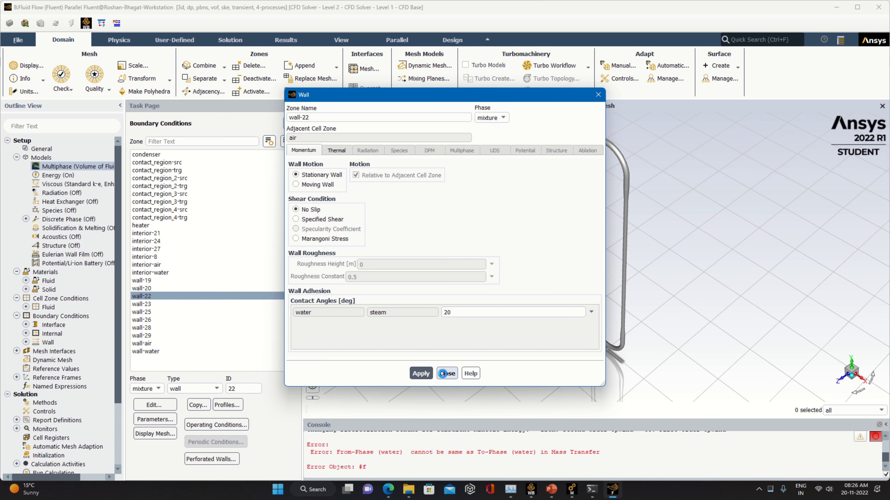
click(447, 373)
Step: Set the water-steam contact angle of wall-23 to 20 degrees and apply it
click(151, 305)
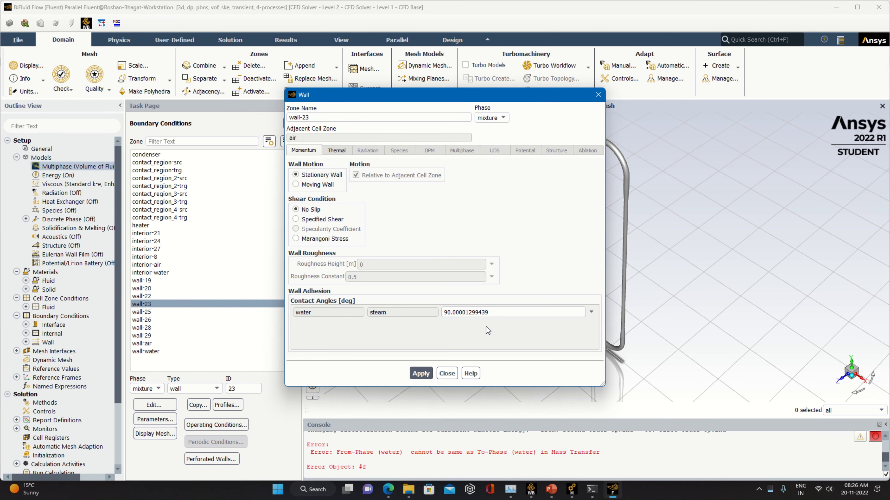
drag(495, 317, 418, 326)
text(20)
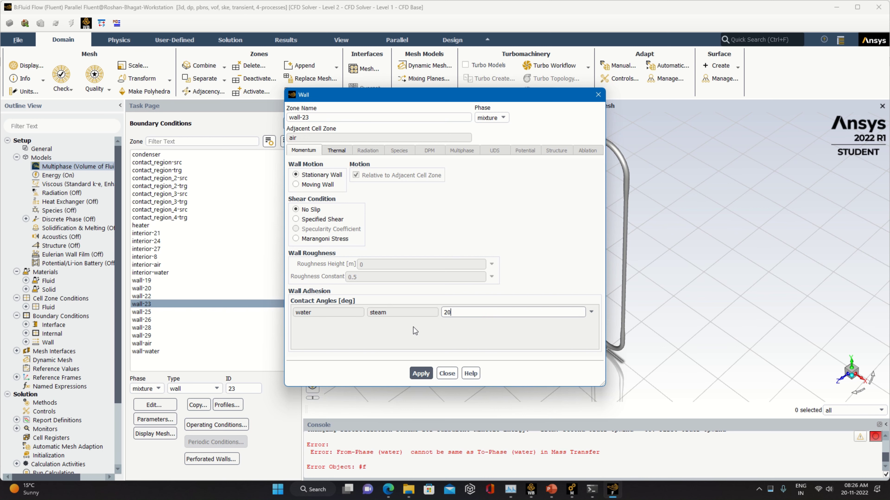
click(421, 373)
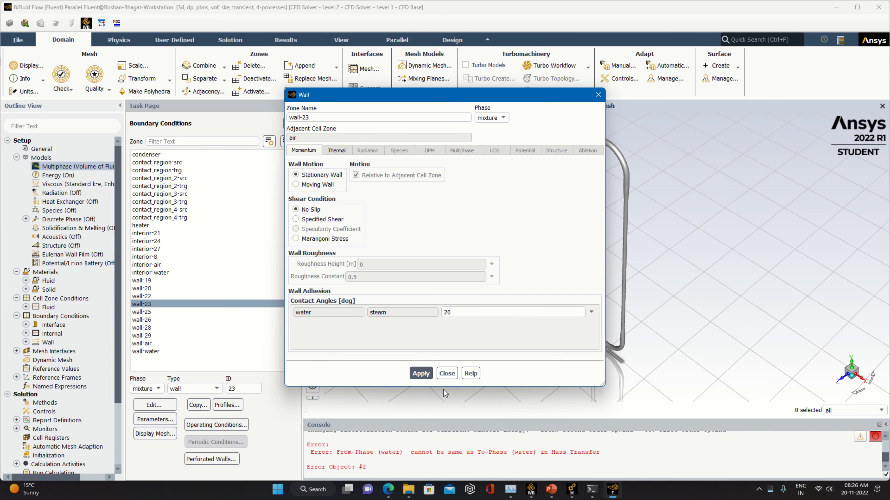
click(423, 373)
click(447, 374)
Step: Set the water-steam contact angle of wall-25 to 20 degrees and apply it
click(152, 312)
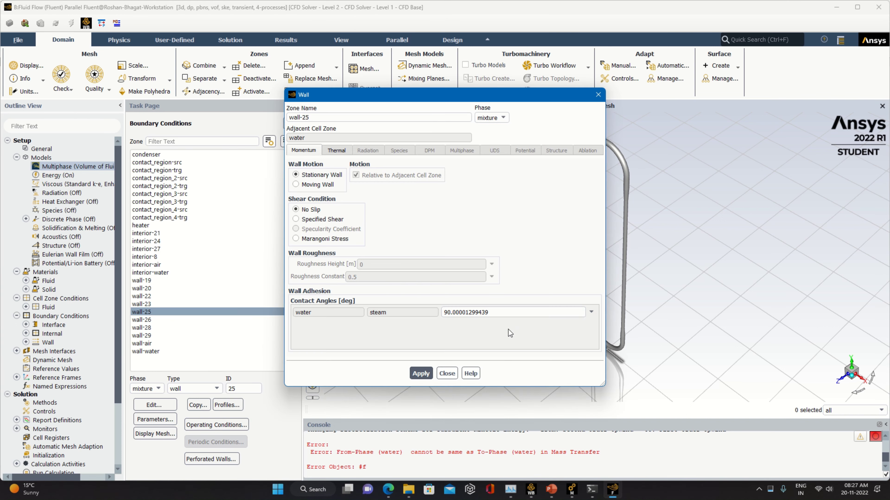
drag(489, 315, 382, 334)
text(20)
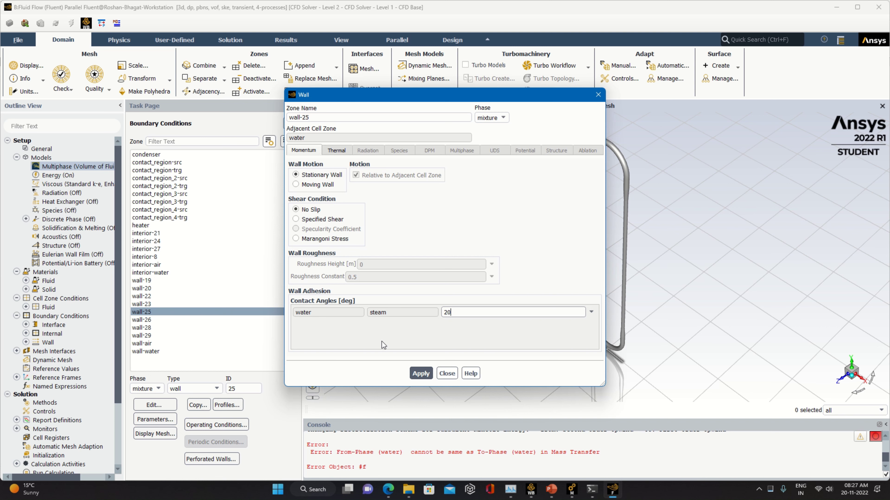
click(424, 373)
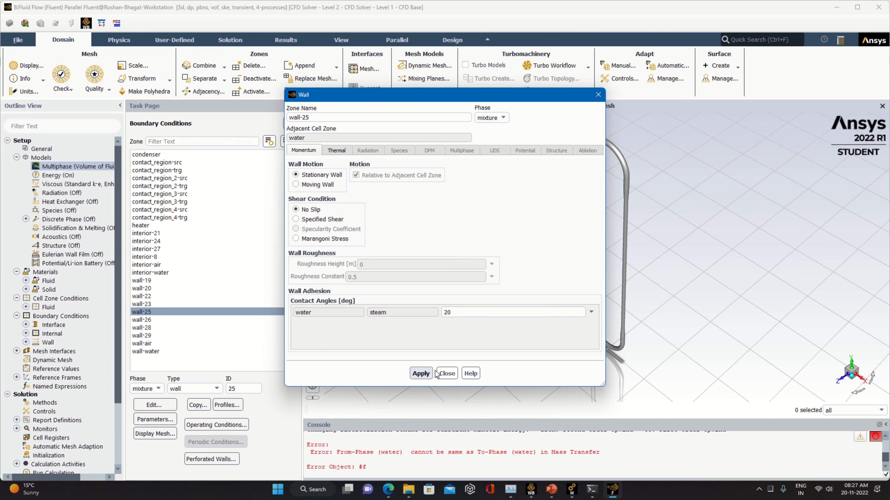
click(447, 373)
Step: Set the water-steam contact angle of wall-26 to 20 degrees and apply it
click(153, 320)
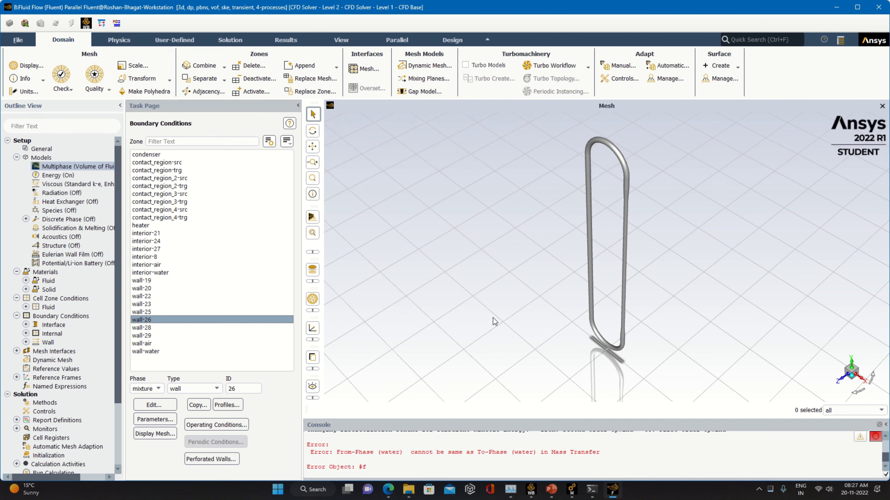
drag(492, 312, 420, 322)
text(20)
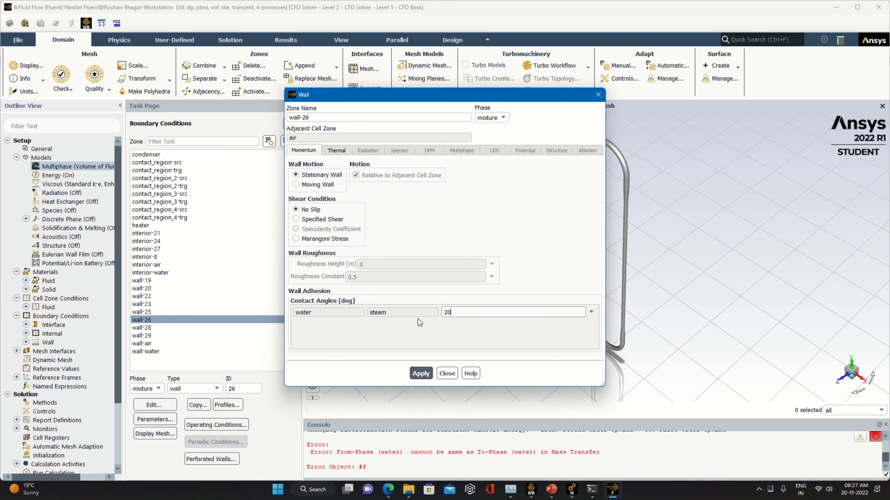
click(422, 375)
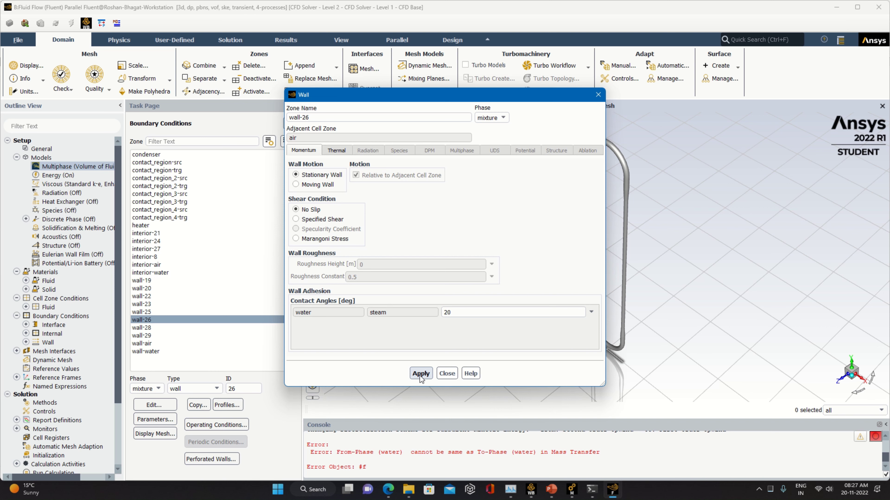
click(448, 373)
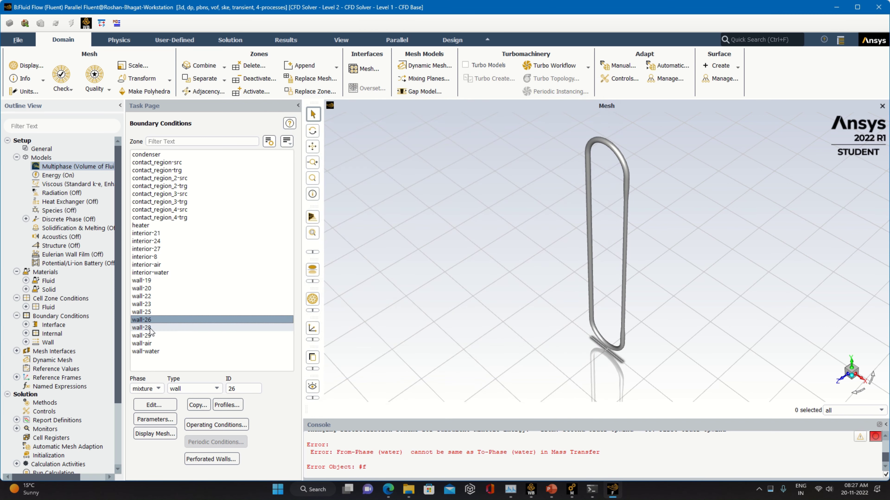
Step: Set the water-steam contact angle of wall-28 to 20 degrees and apply it
key(Down)
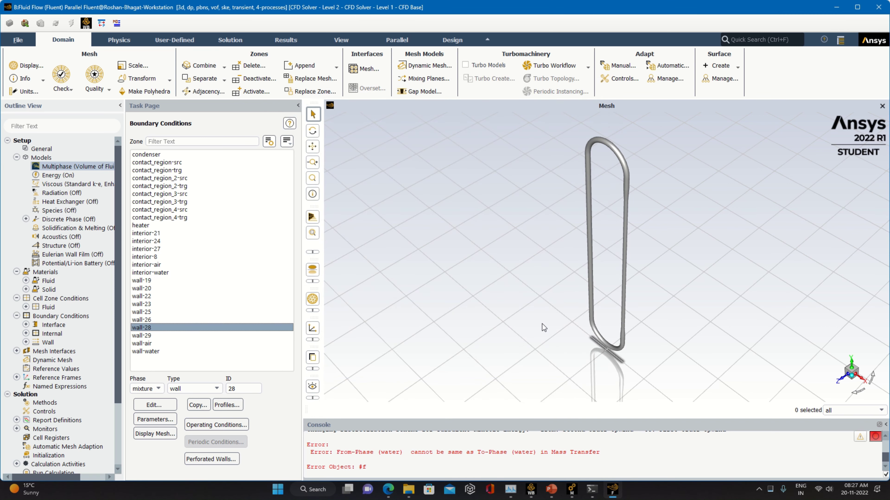
key(Return)
double_click(493, 312)
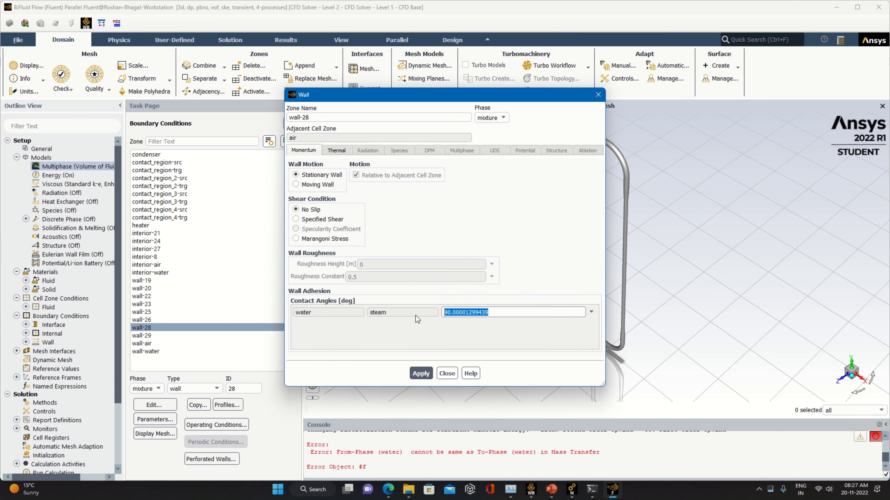
text(20)
click(424, 373)
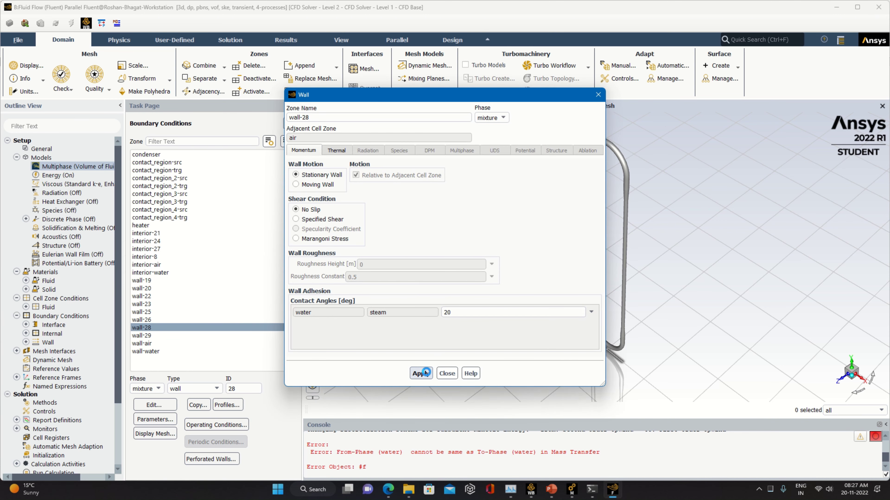
click(441, 371)
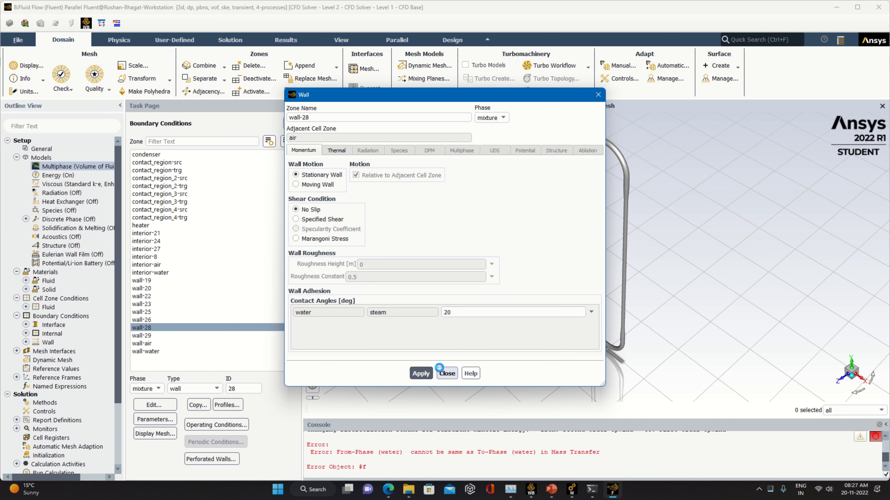
Step: Set the water-steam contact angle of wall-29 to 20 degrees and apply it
click(169, 336)
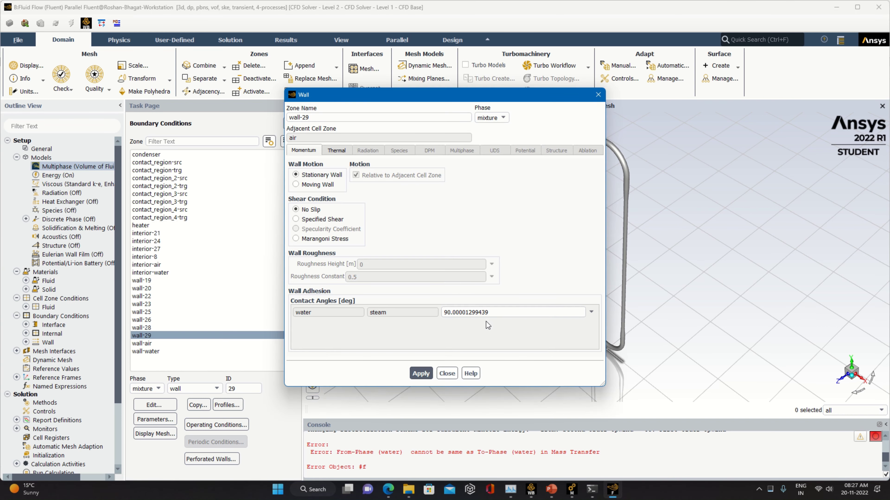
drag(491, 312, 417, 318)
text(20)
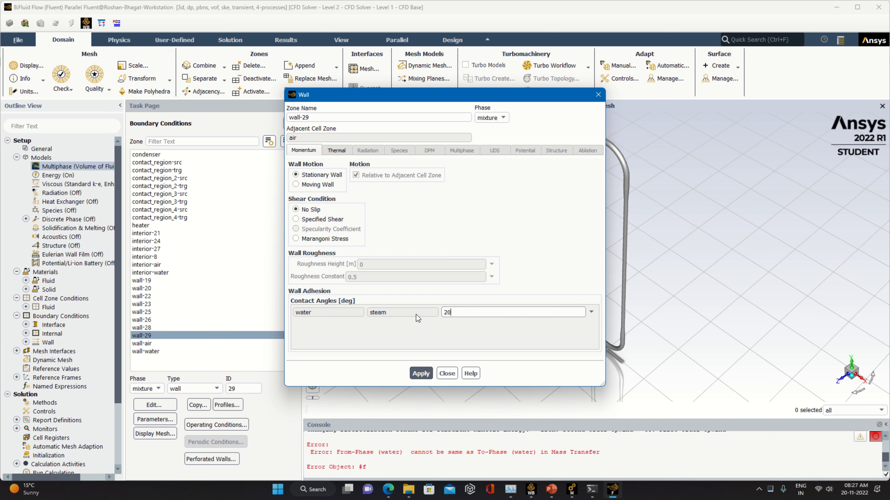
click(415, 371)
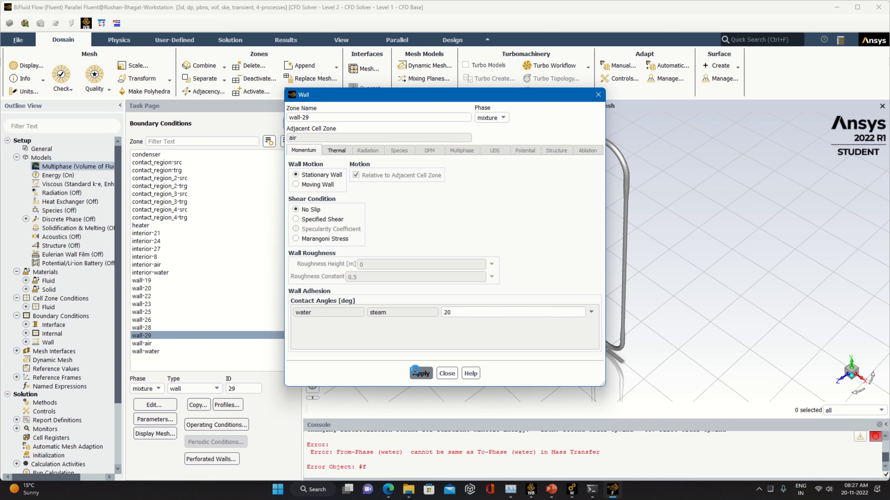
click(446, 374)
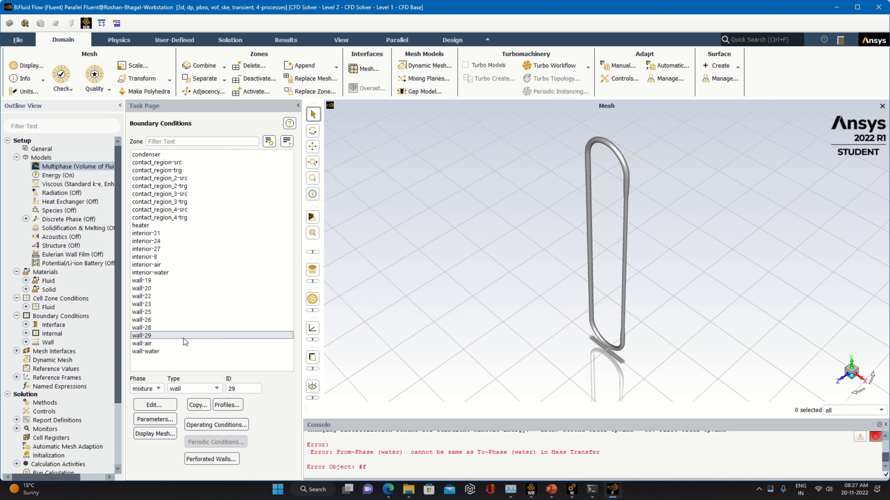
Step: Set the water-steam contact angle of wall-air to 20 degrees and apply it
click(176, 342)
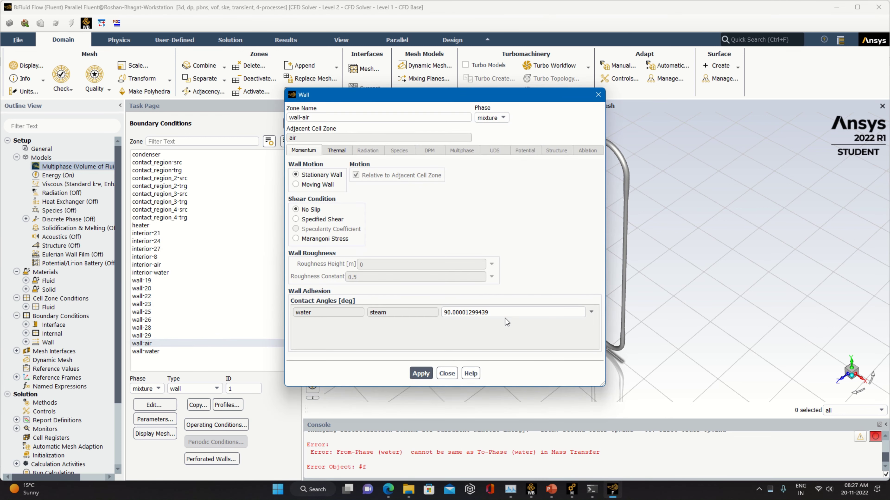
drag(503, 313, 370, 328)
text(20)
click(415, 375)
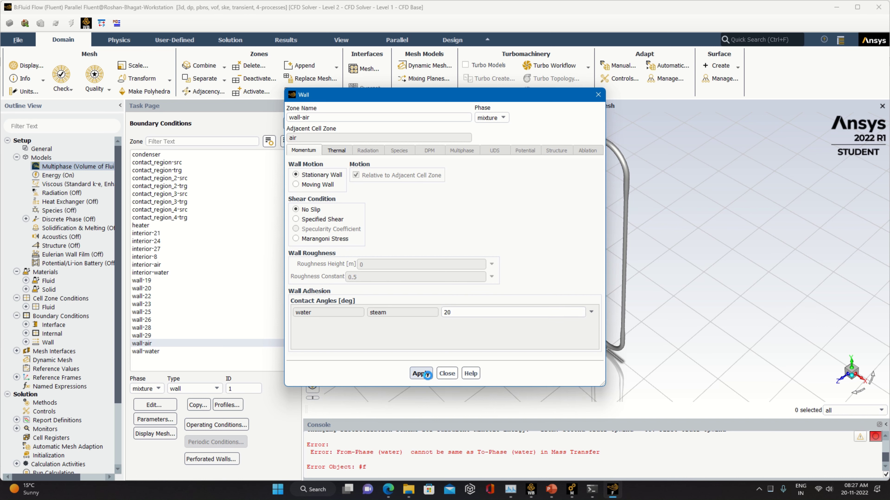
click(447, 373)
Step: Set the water-steam contact angle of wall-water to 20 degrees and apply it
click(141, 351)
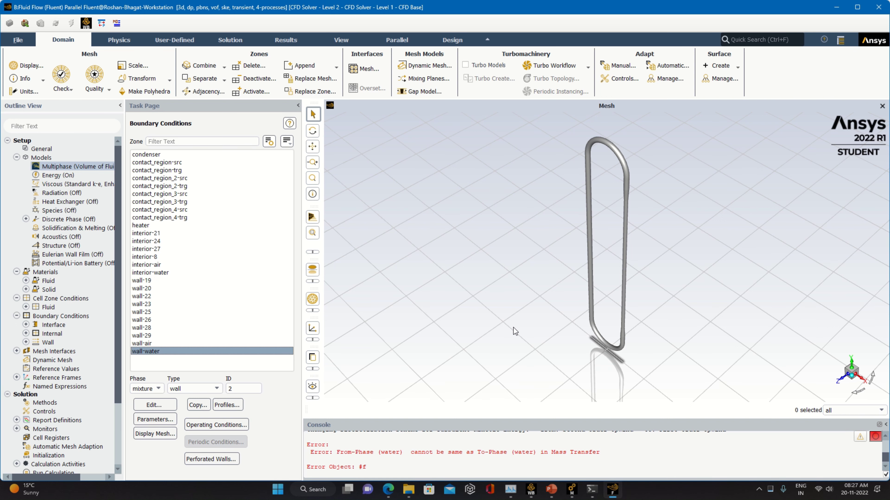
text(20)
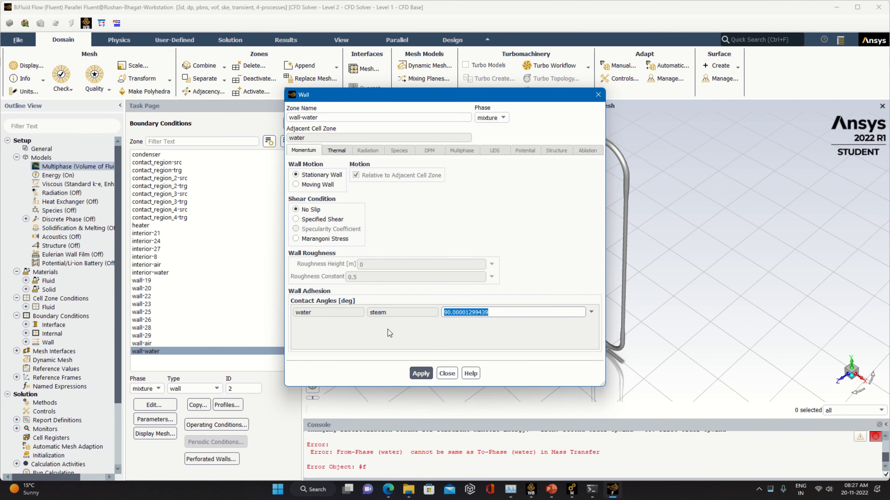
click(429, 373)
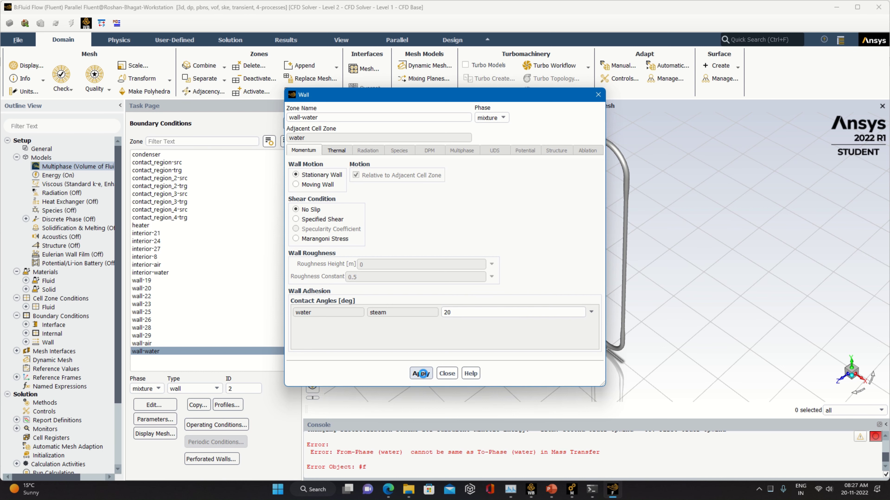
click(447, 373)
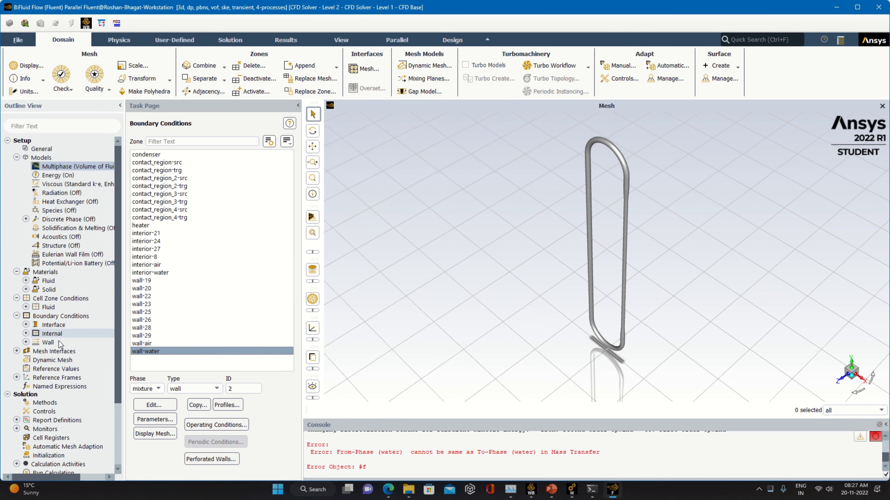
Step: Initialize the solution with standard initialization and patch the water phase's volume fraction to 1 in the water zone
scroll(66, 376, down, 3)
scroll(66, 373, down, 1)
click(65, 378)
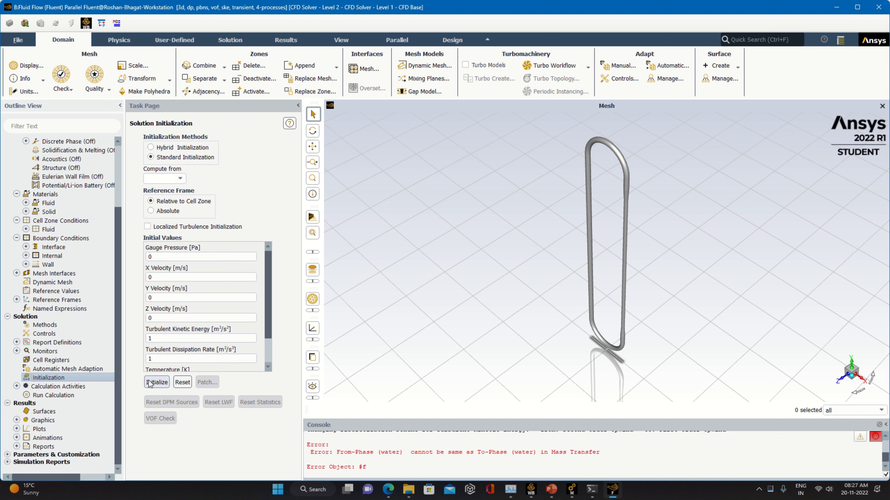
click(207, 383)
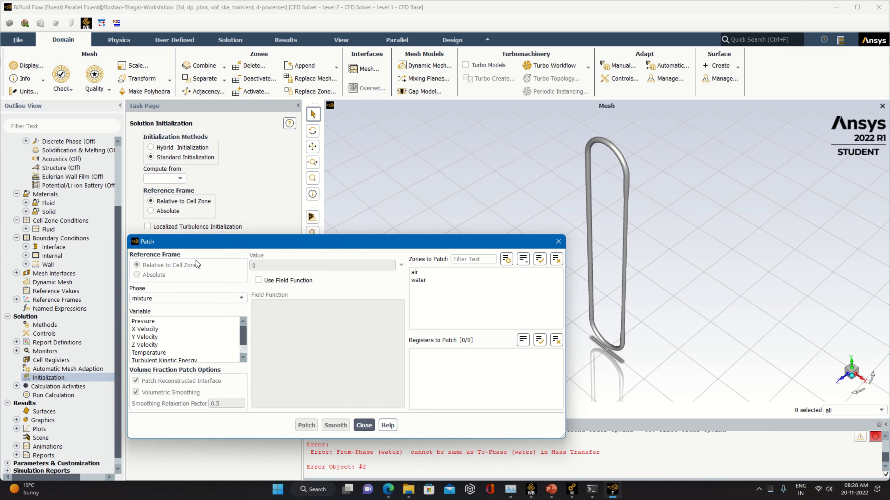
click(162, 299)
click(162, 315)
click(194, 321)
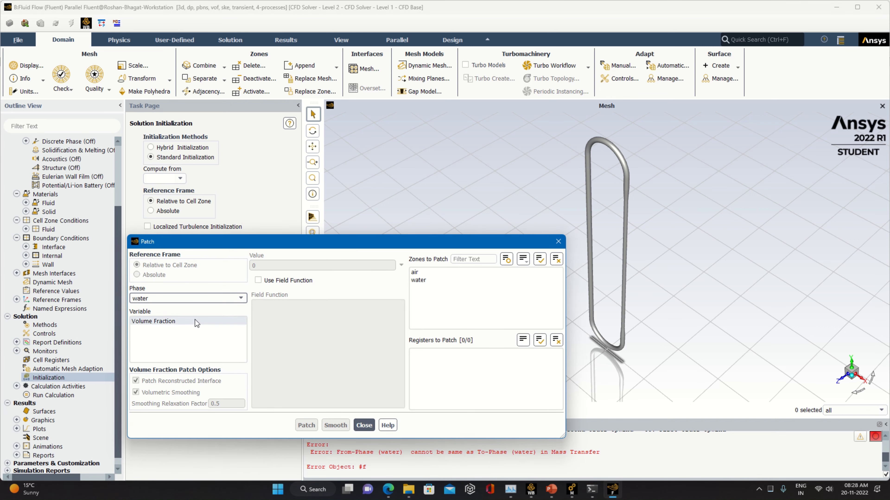
click(253, 266)
double_click(253, 265)
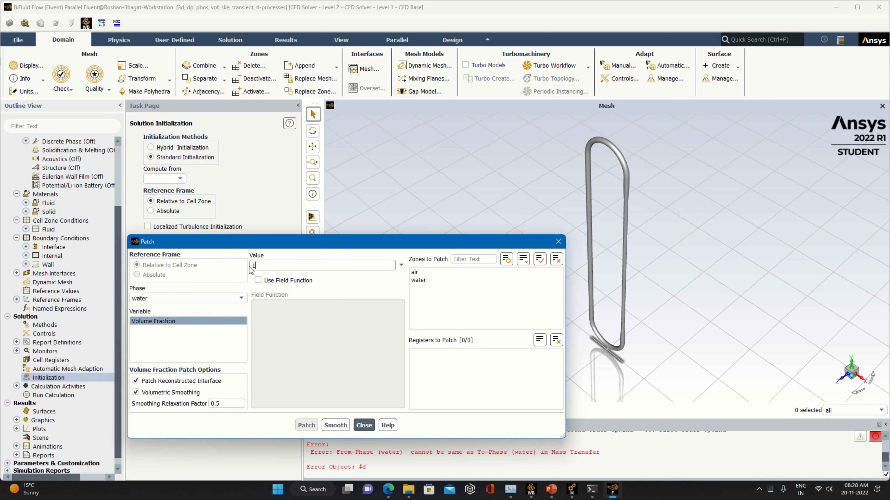
click(455, 280)
click(307, 425)
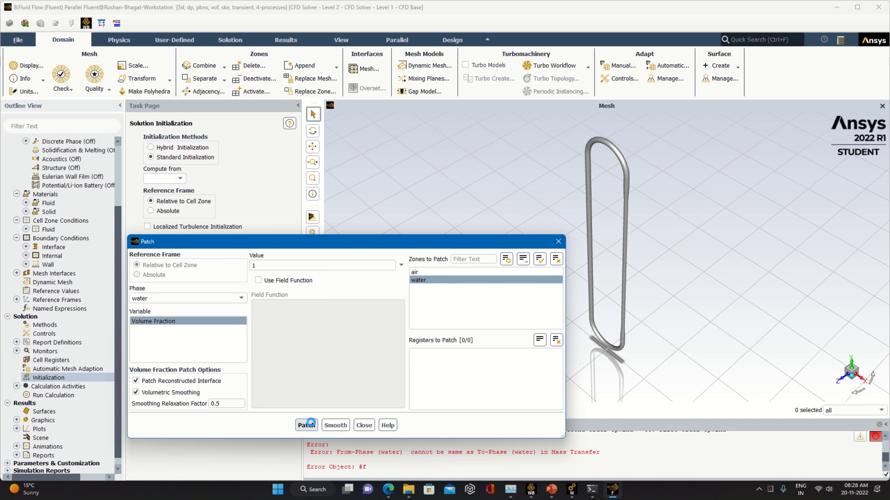
click(364, 425)
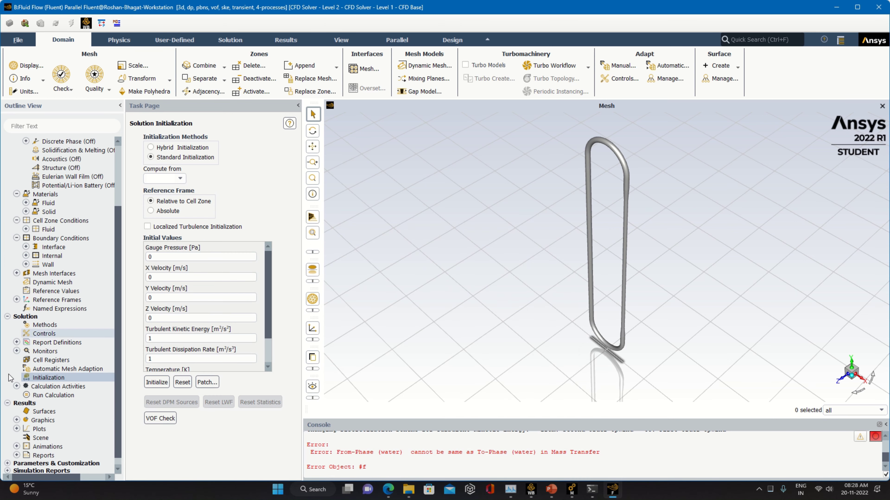
Step: Set autosave to every 20 time steps and start a new solution animation definition named water-liquid
double_click(53, 386)
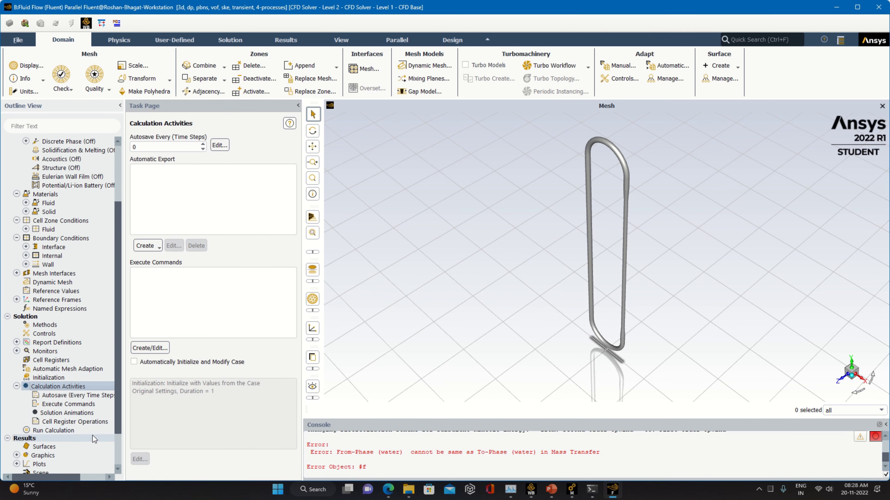
drag(143, 147, 123, 152)
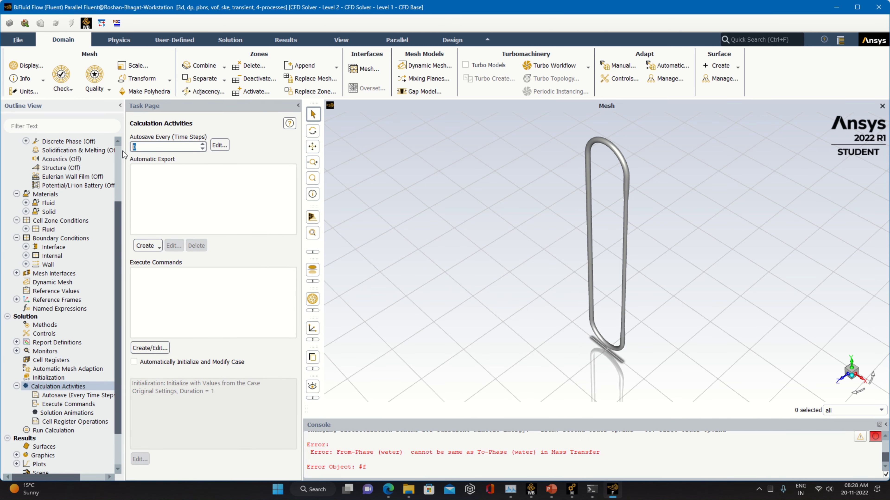
double_click(83, 414)
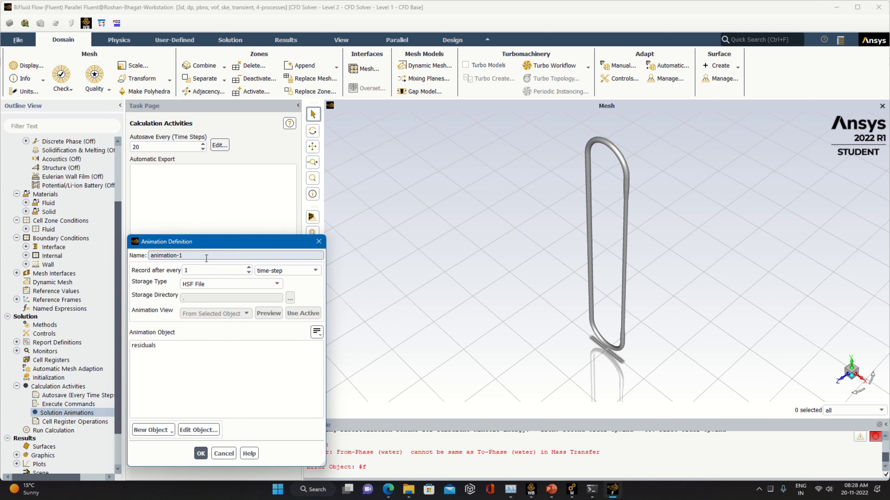
text(w)
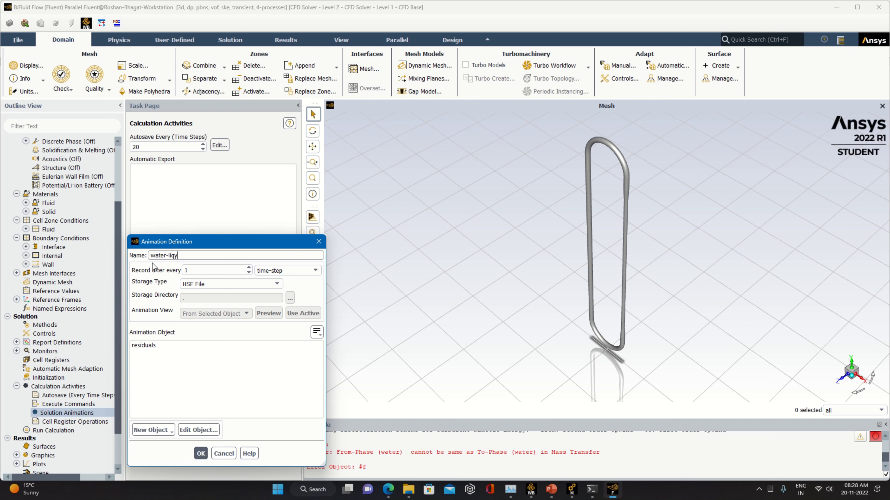
text(ater-liquid)
Step: Create a contour object for the animation showing the steam phase's volume fraction on all wall surfaces
click(167, 431)
click(168, 354)
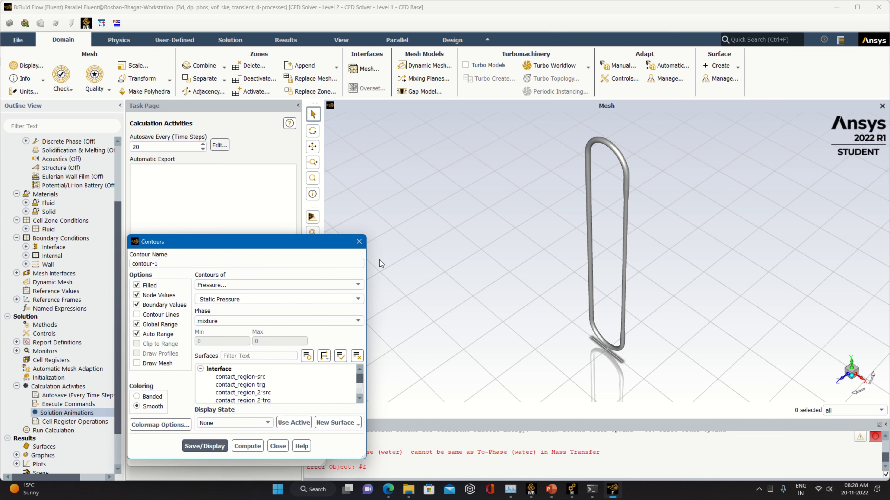
click(357, 284)
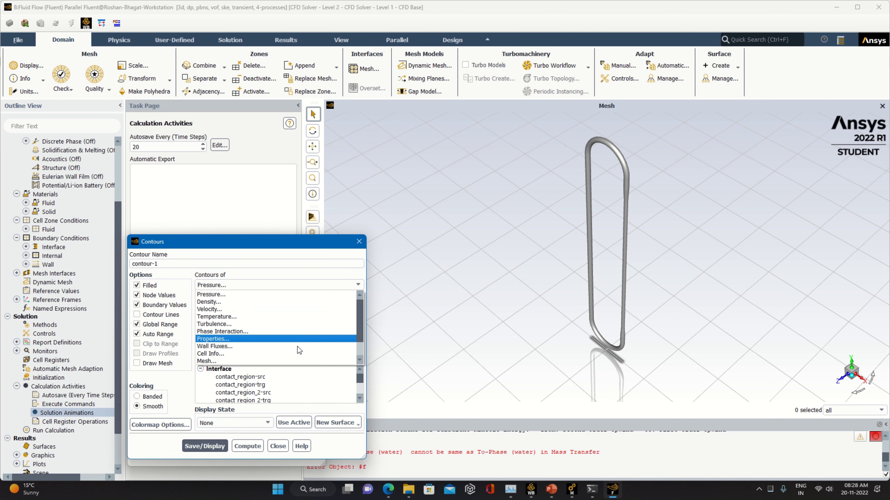
scroll(297, 360, down, 1)
click(292, 359)
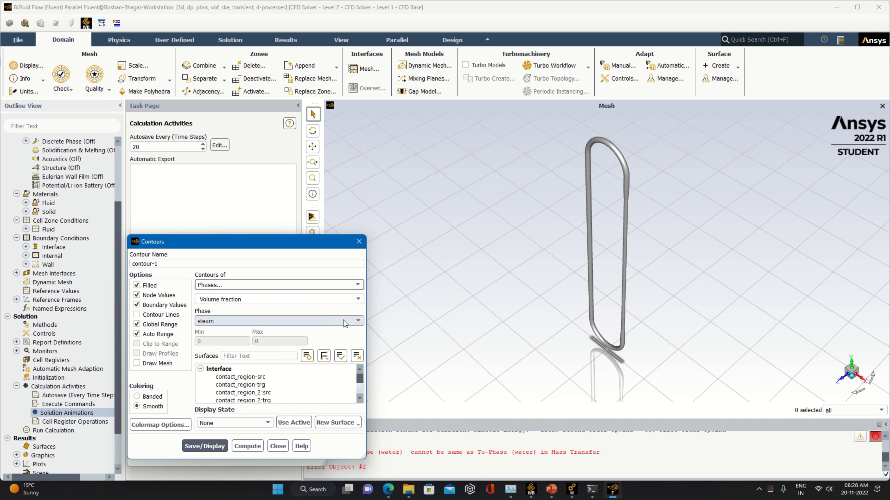
click(307, 322)
click(304, 333)
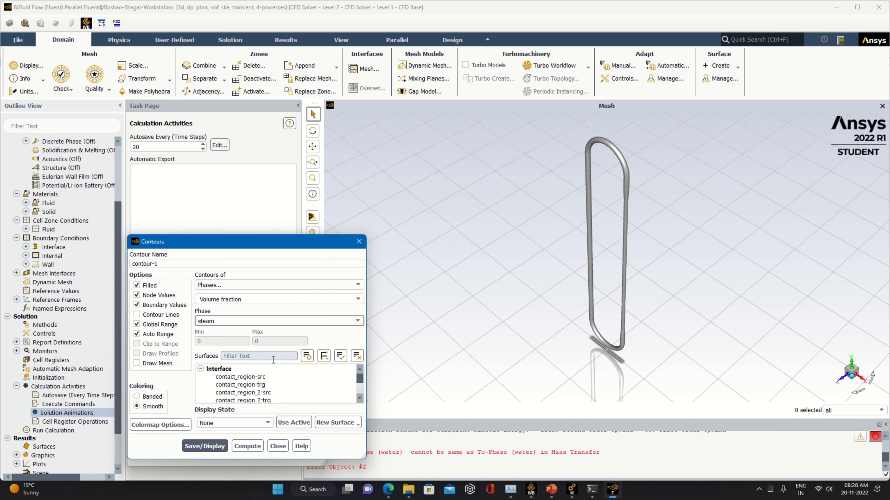
scroll(269, 379, down, 2)
click(244, 393)
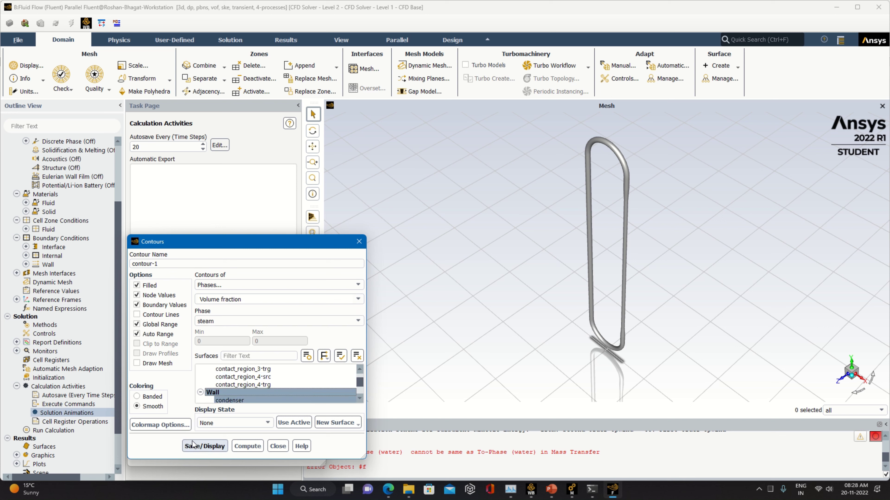
Step: Set the contour's colormap number format to float and apply it
click(182, 425)
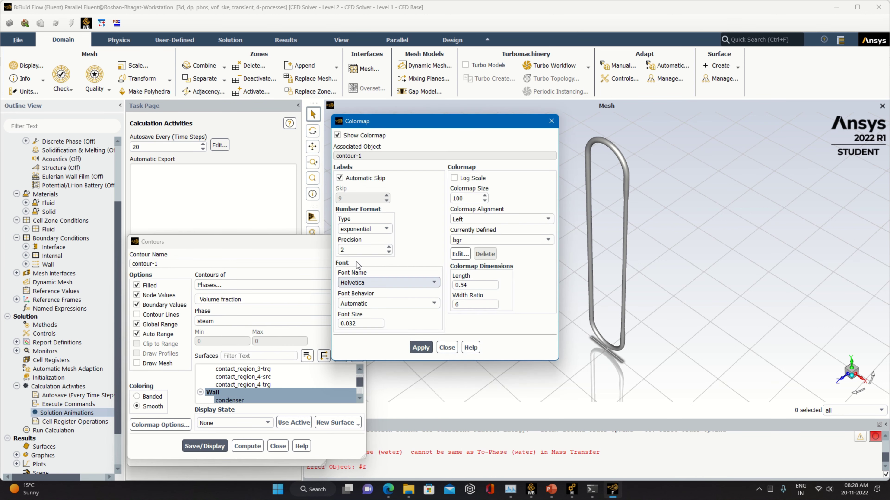
click(363, 231)
click(358, 245)
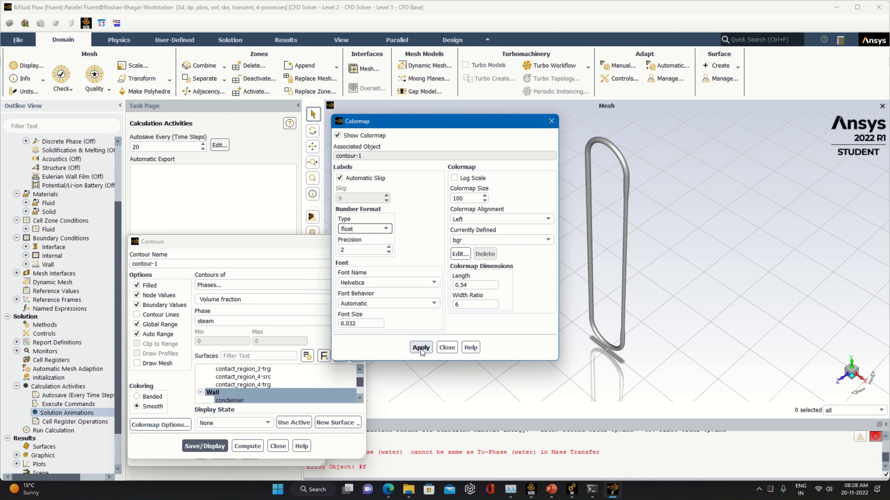
click(447, 346)
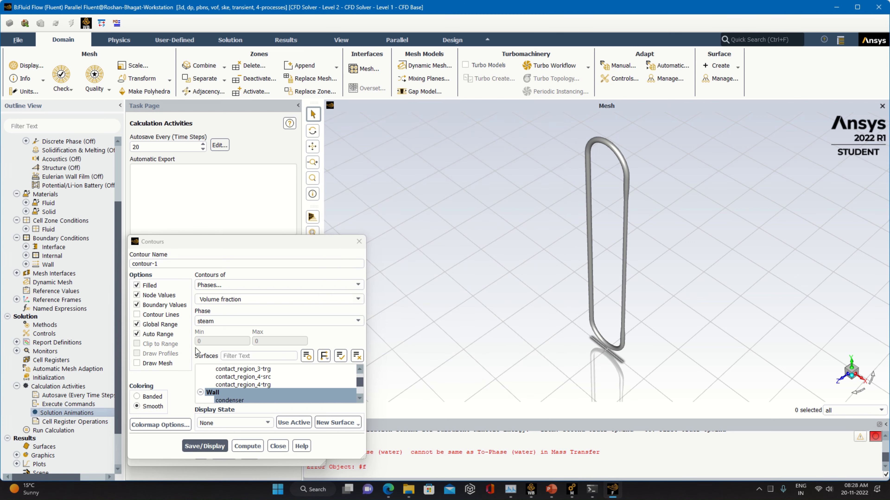
Step: Name the contour water-liquid-volume, save, display and compute it, and close the contour and animation definitions
triple_click(174, 263)
text(w)
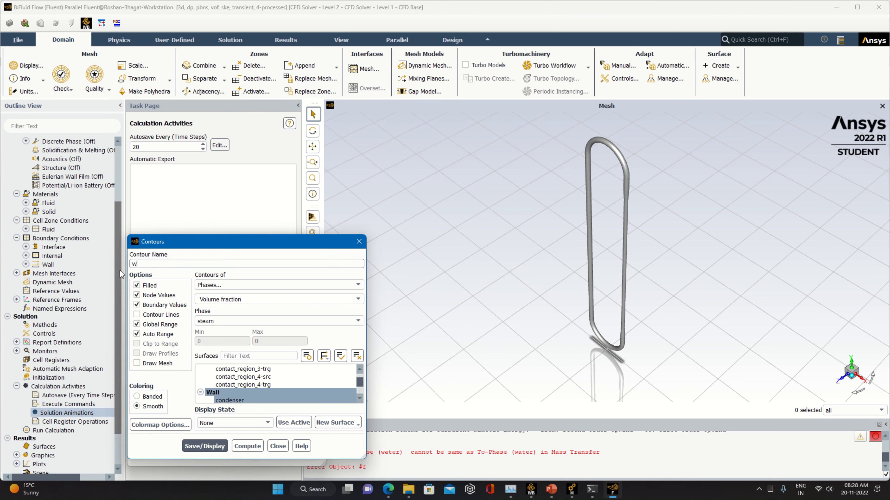
text(ater-liquid-volume)
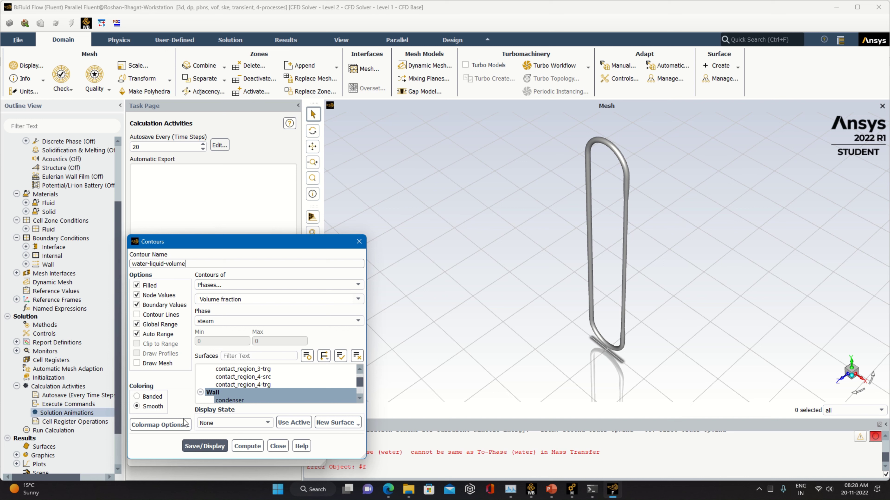
click(200, 444)
click(247, 445)
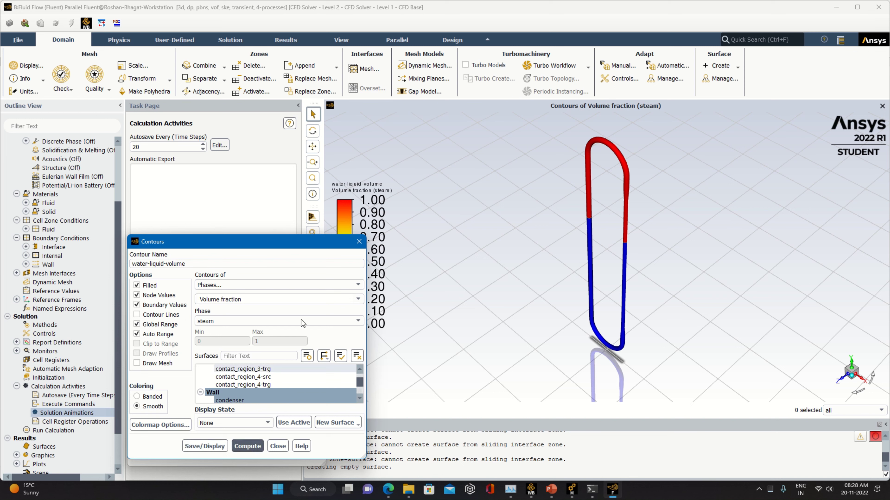
click(359, 242)
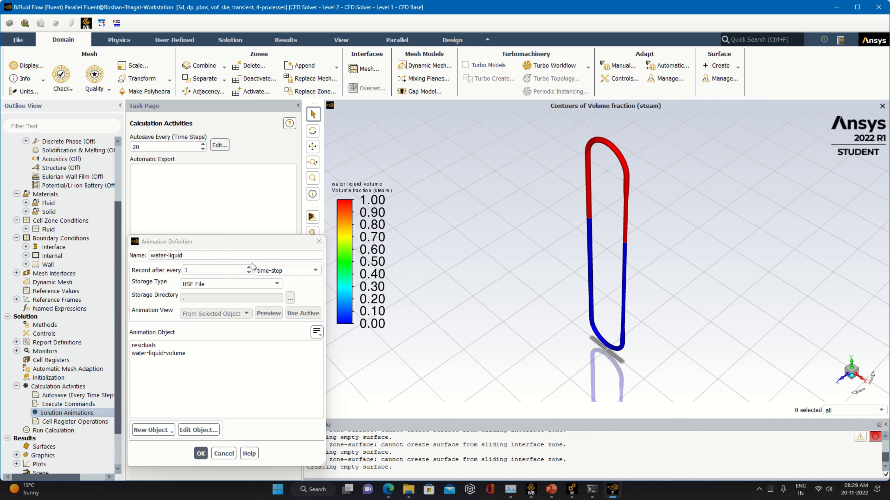
click(319, 242)
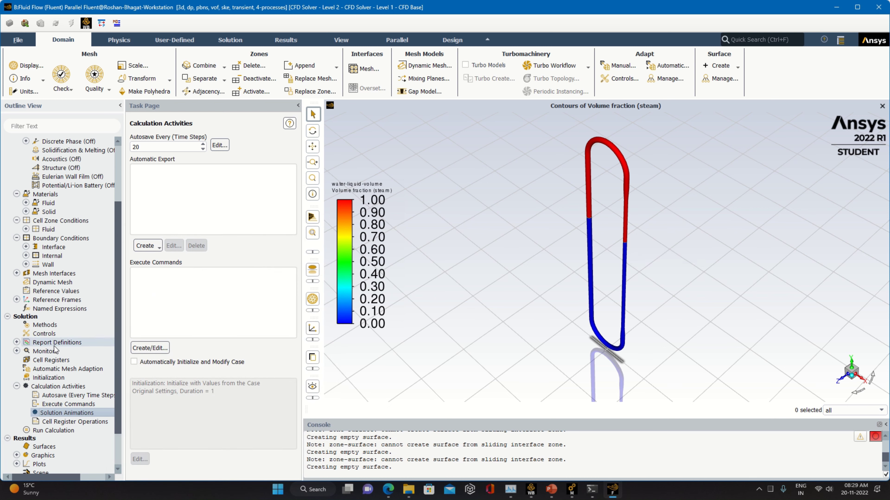
Step: Reinitialize the solution with standard initialization, discarding the unsaved data
double_click(49, 377)
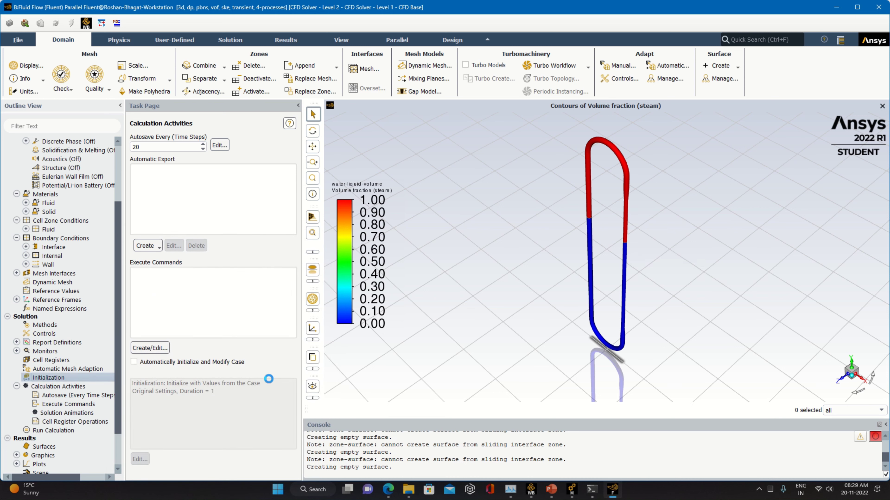
click(162, 383)
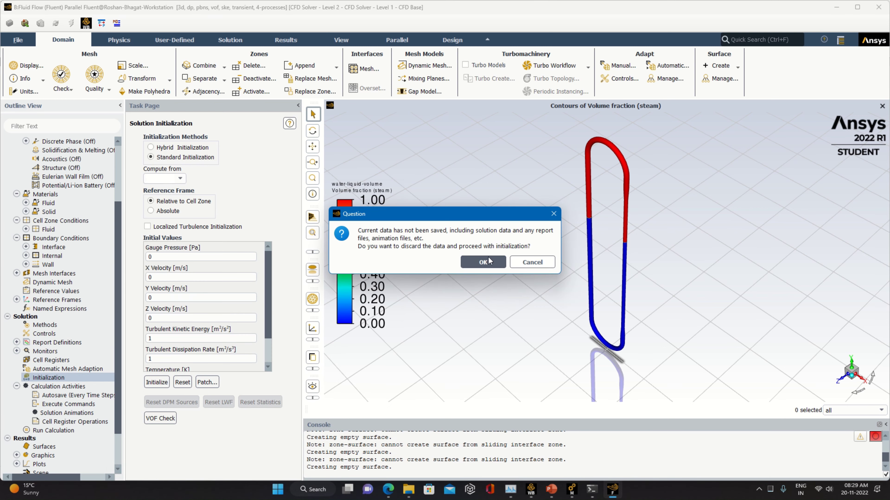
click(490, 261)
Step: Patch the water phase's volume fraction with a value of 1 in the water zone
click(207, 383)
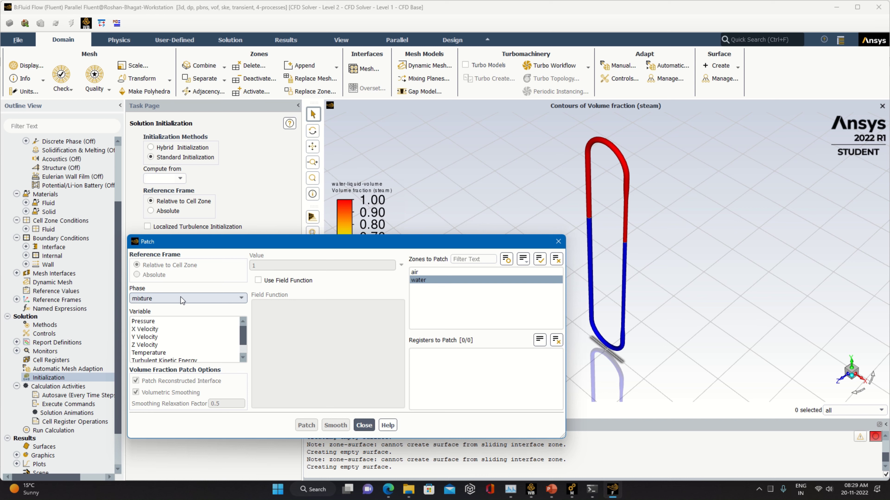
click(181, 298)
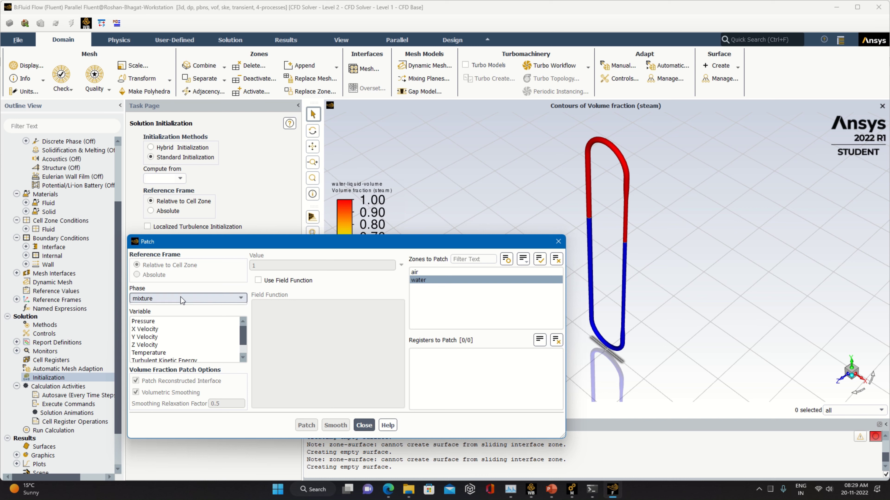
click(177, 313)
click(172, 322)
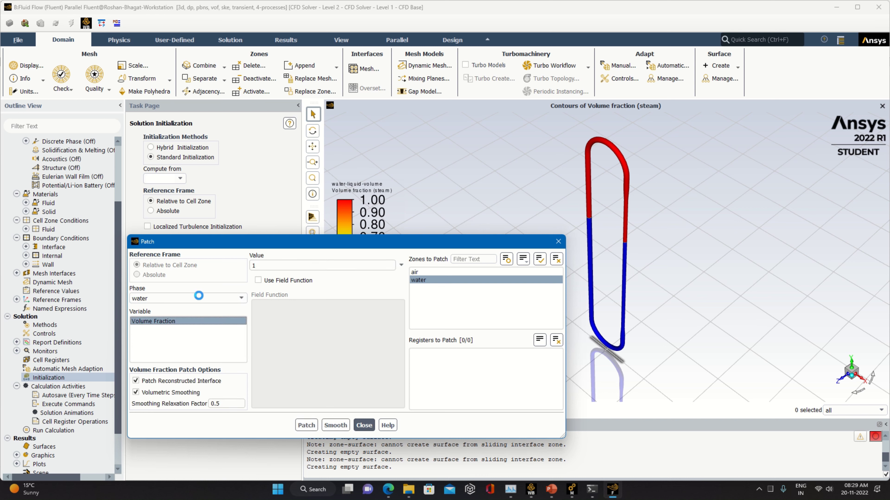
click(455, 281)
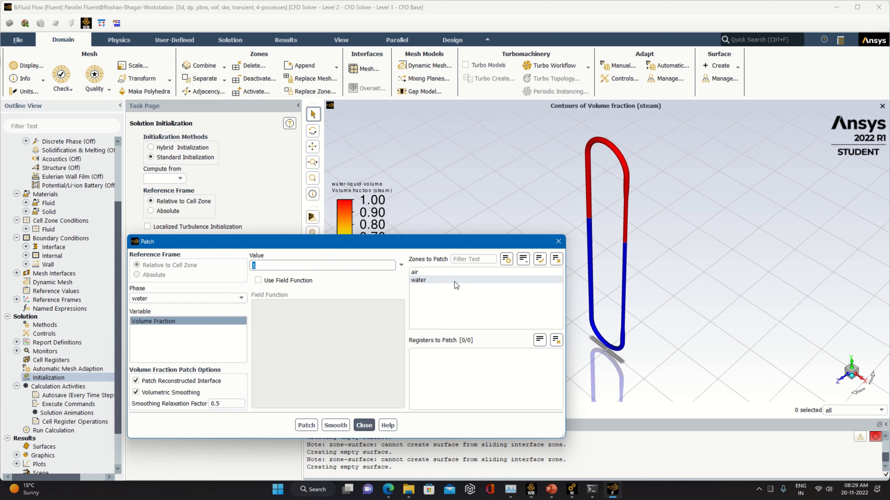
click(425, 282)
click(312, 425)
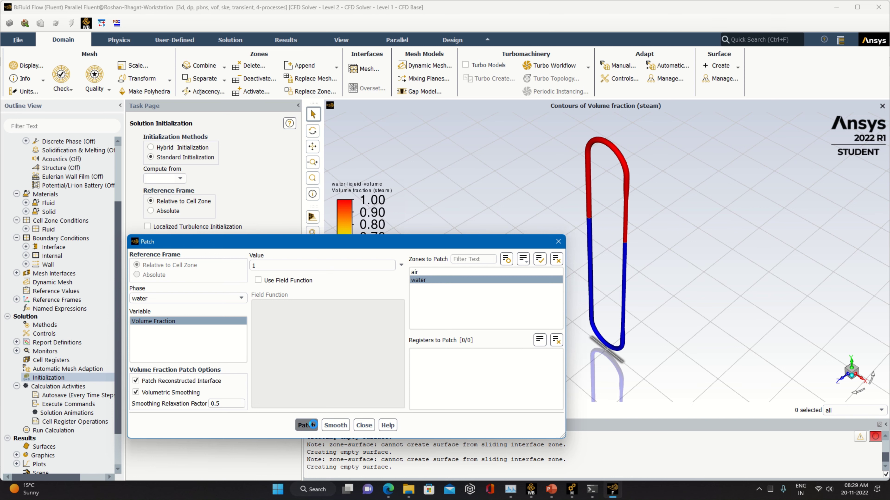
click(364, 425)
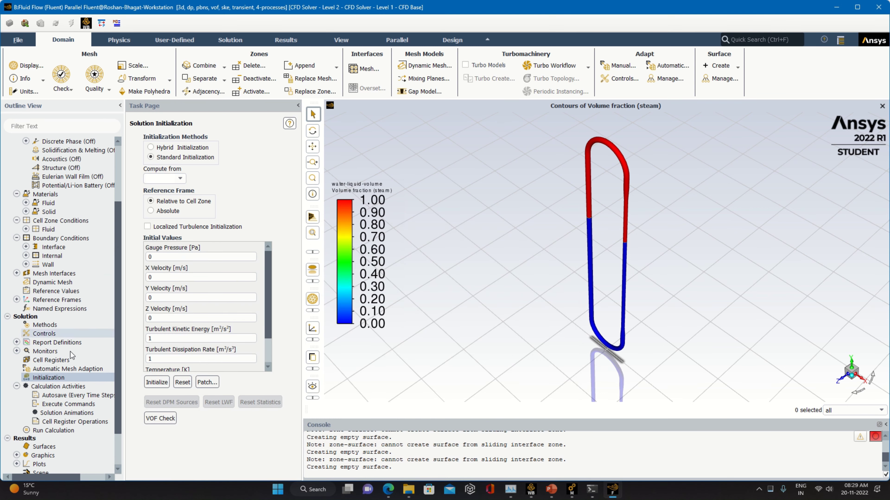
Step: Start a new solution animation using water-liquid-volume, switch that contour to the water phase, and save, display and compute it
double_click(66, 413)
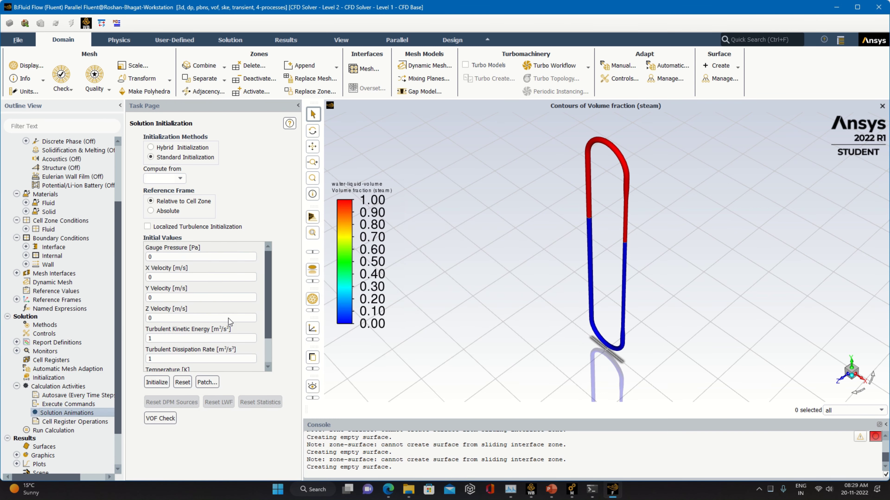
click(159, 354)
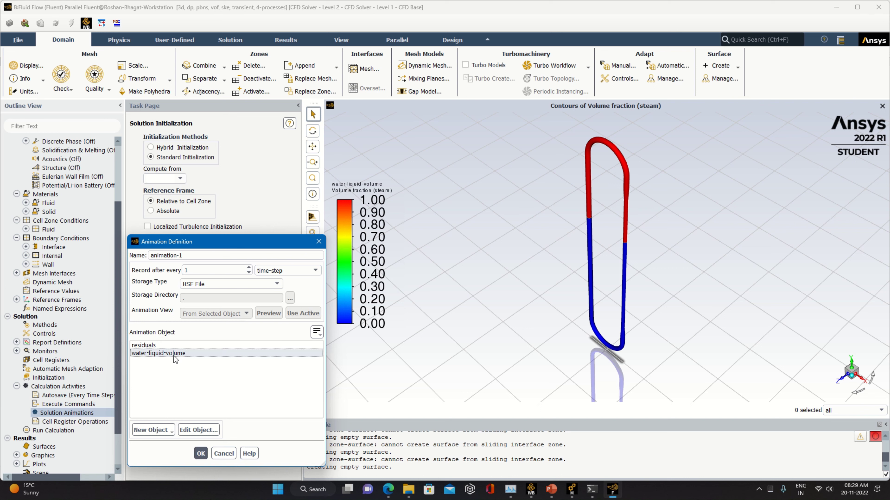
click(198, 430)
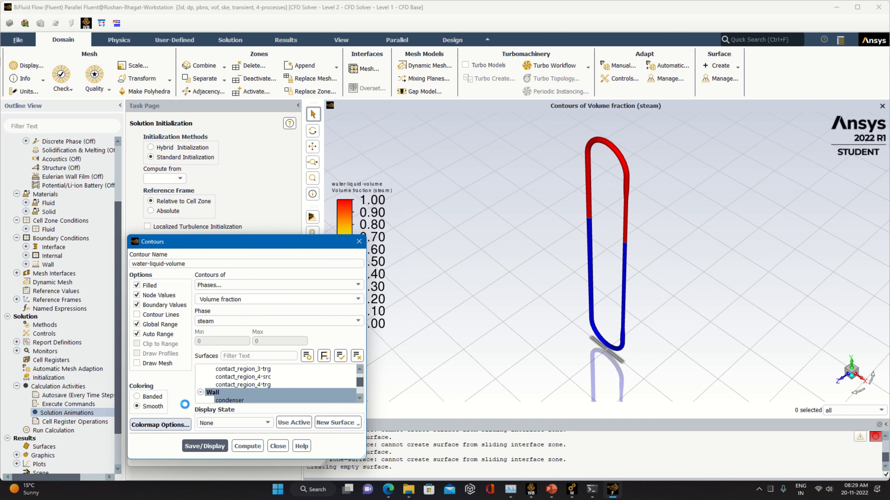
click(352, 324)
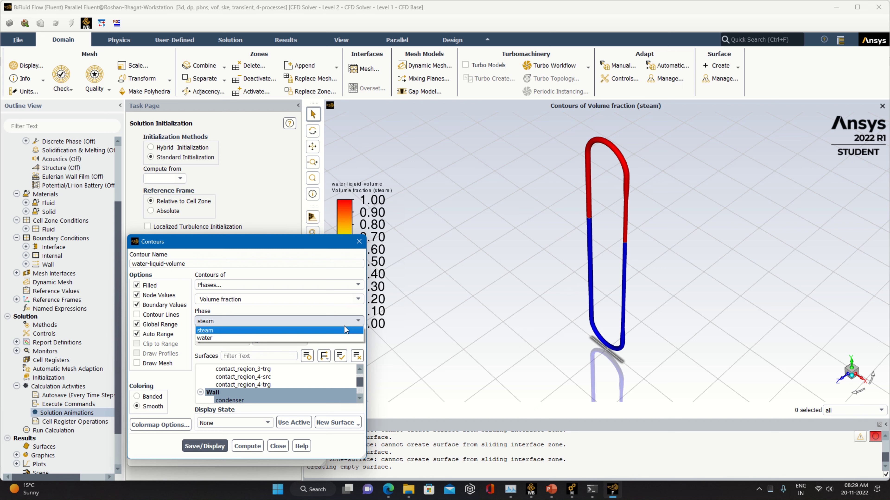
click(309, 338)
click(205, 447)
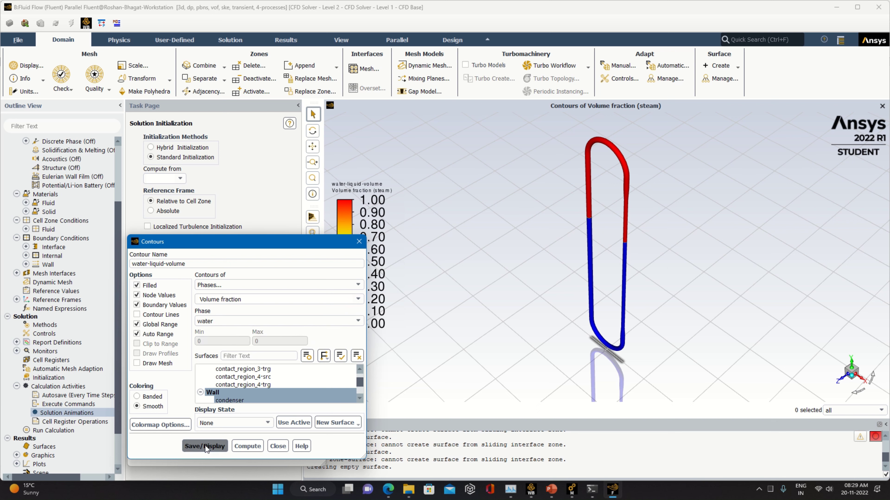
click(238, 446)
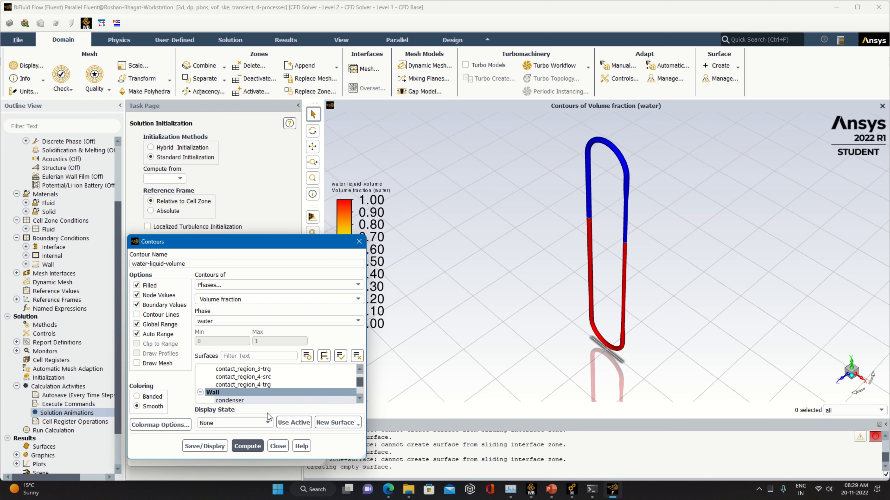
click(240, 447)
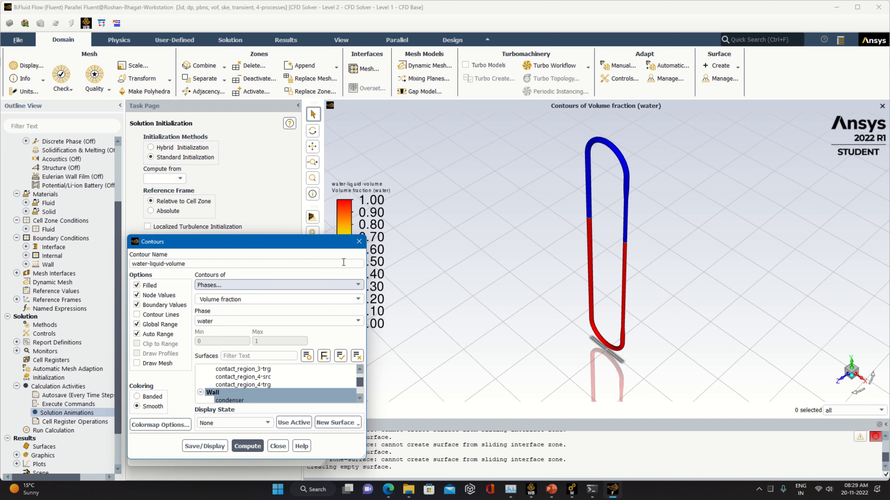
click(359, 242)
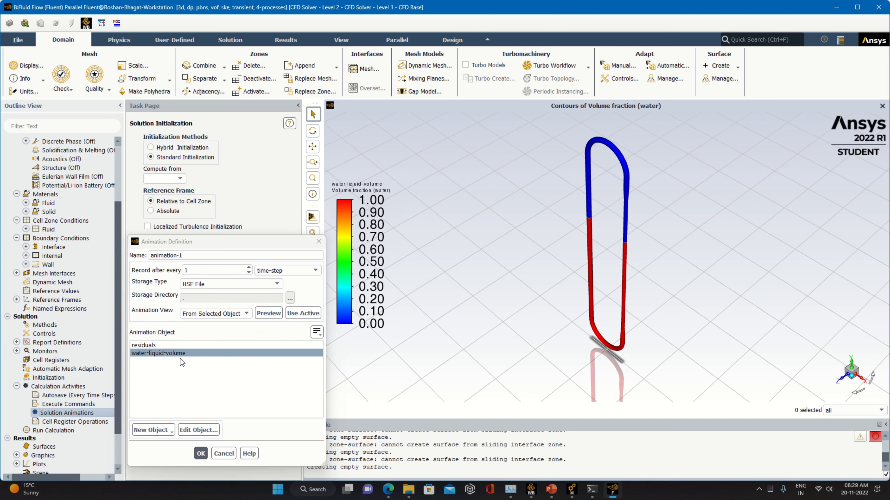
Step: Set the animation view to front, name the animation water-liq and accept the definition
click(228, 313)
click(209, 345)
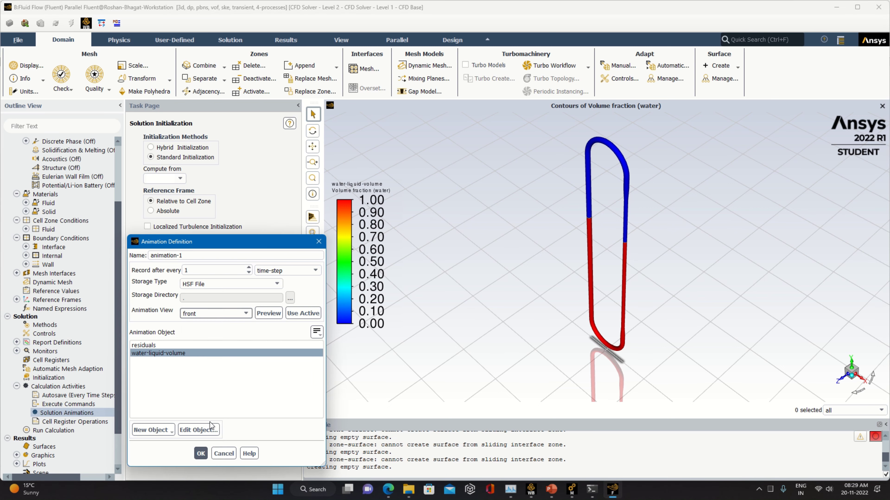
click(200, 454)
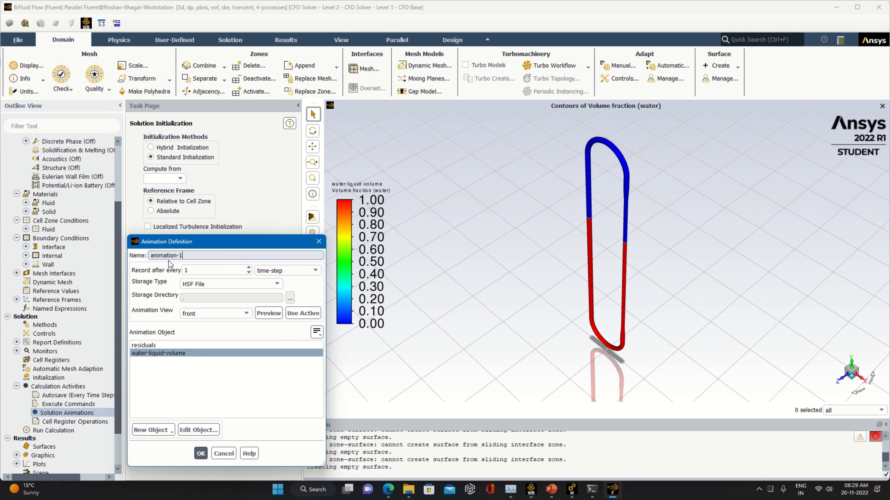
text(water-liq)
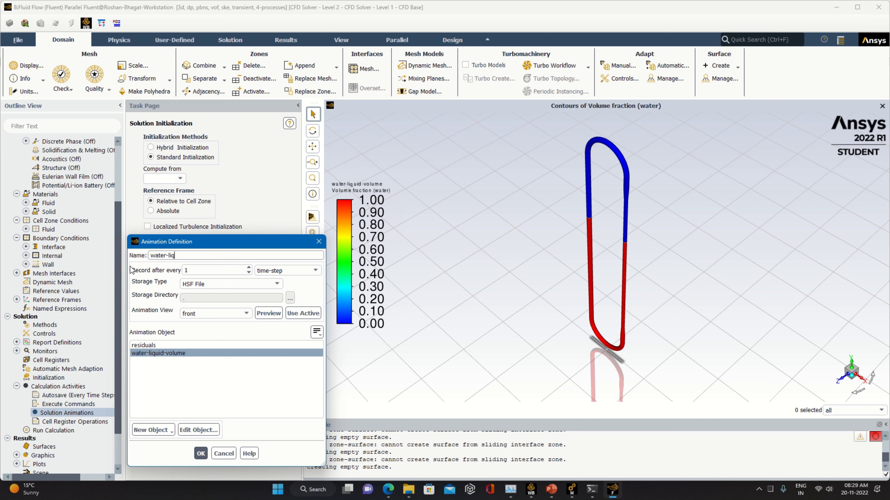
click(204, 453)
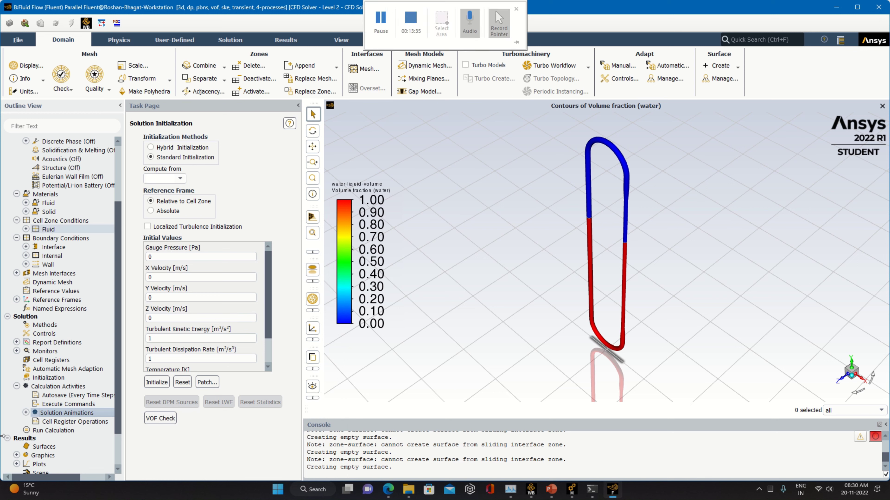
Step: Run the calculation with adaptive time advancement, 500 time steps and an initial time step size of 0.0005 s
click(60, 434)
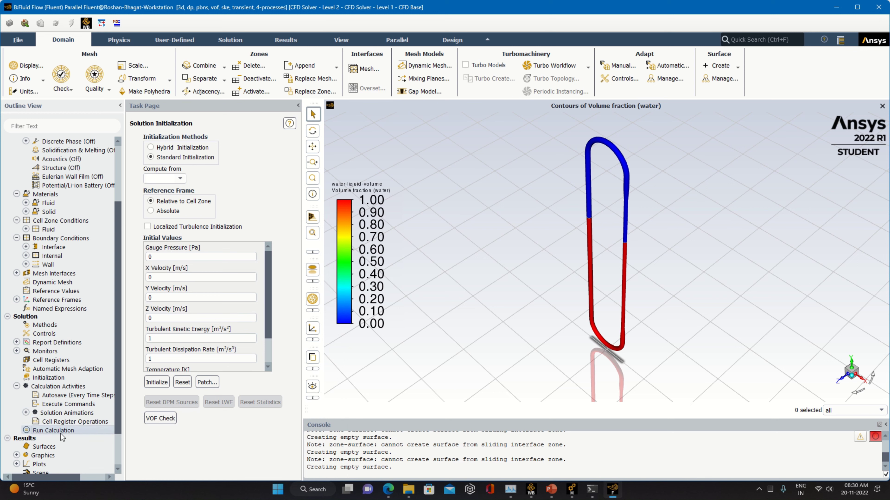
click(155, 182)
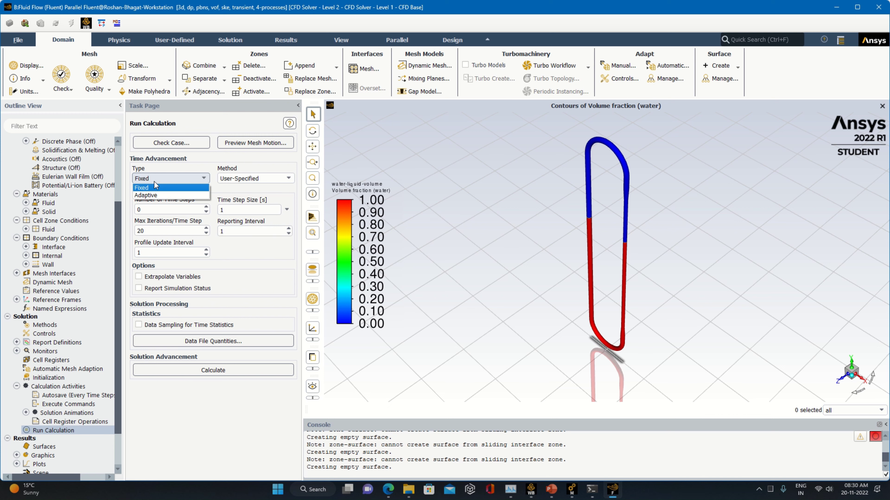
click(150, 197)
double_click(150, 230)
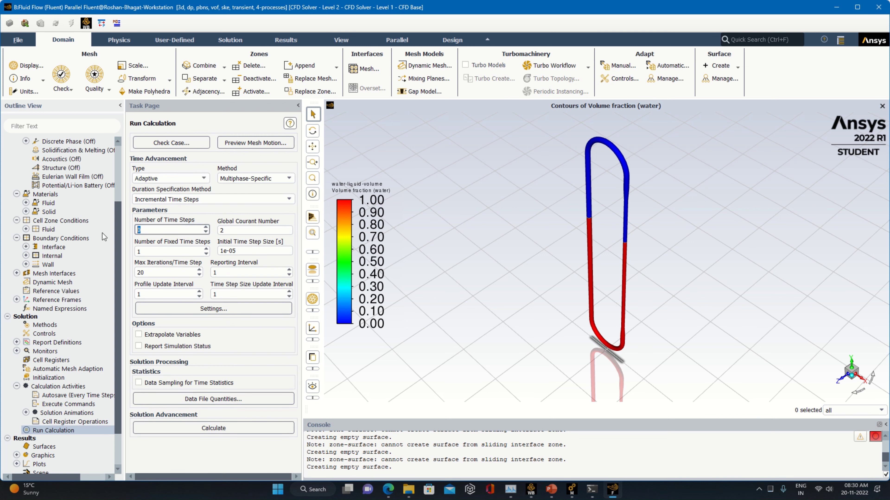
text(500)
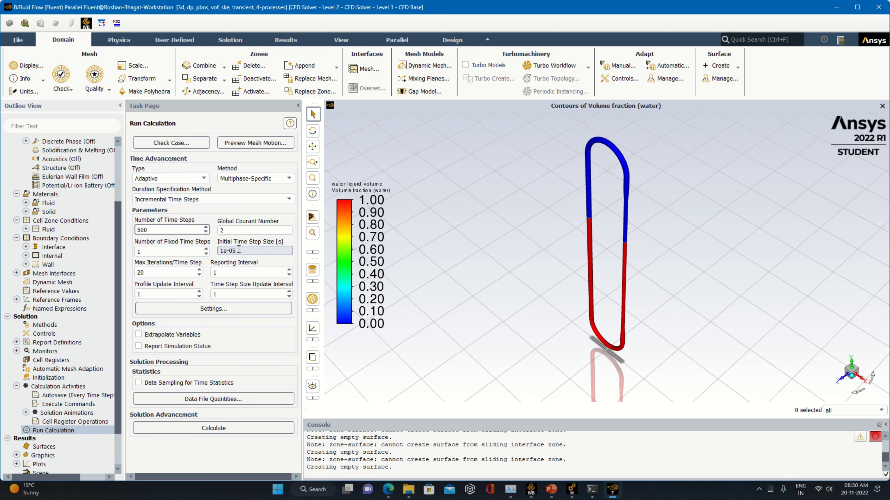
drag(238, 250, 179, 266)
text(0.0005)
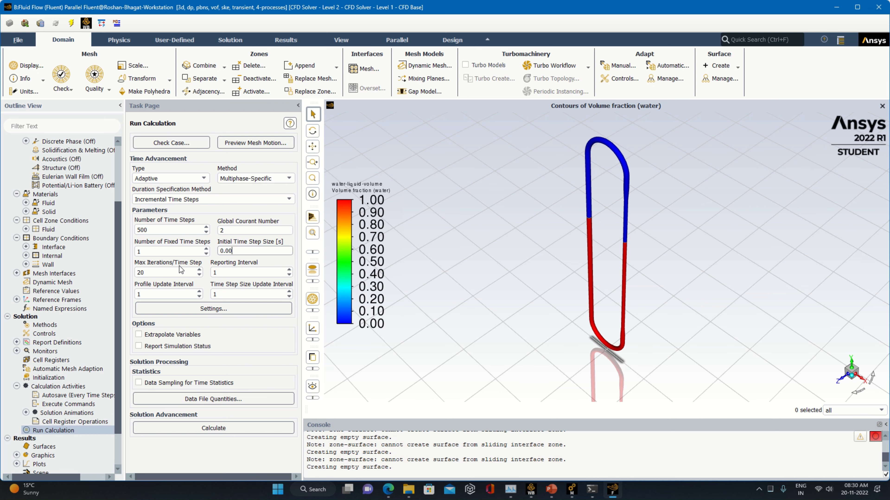
click(235, 428)
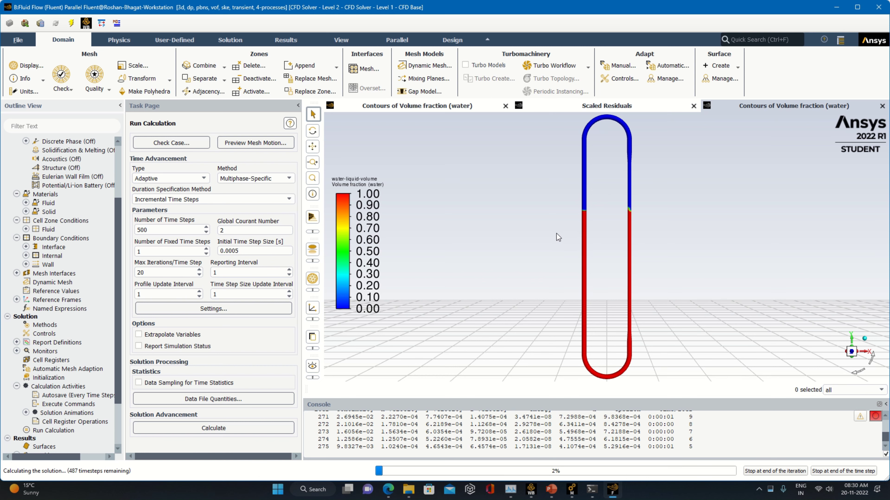
click(381, 21)
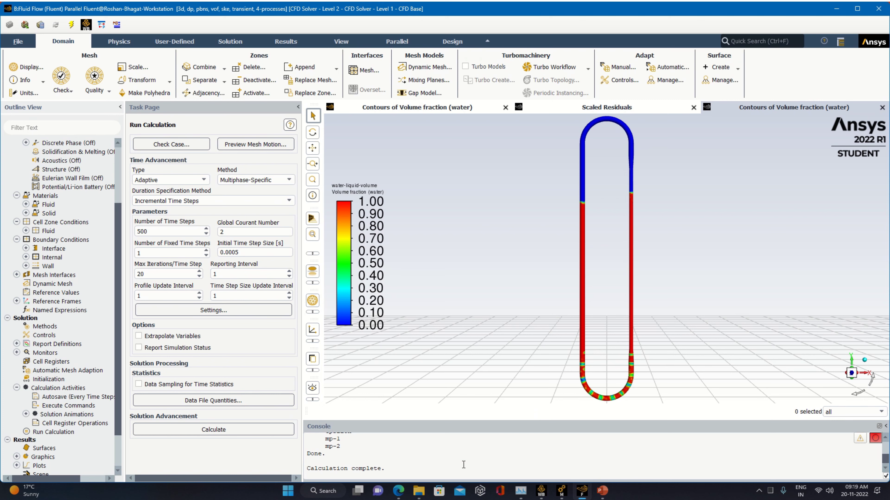
Step: Check the flow time in the console and calculate 10 more time steps, using the settings changes for current and future calculations
scroll(466, 465, up, 5)
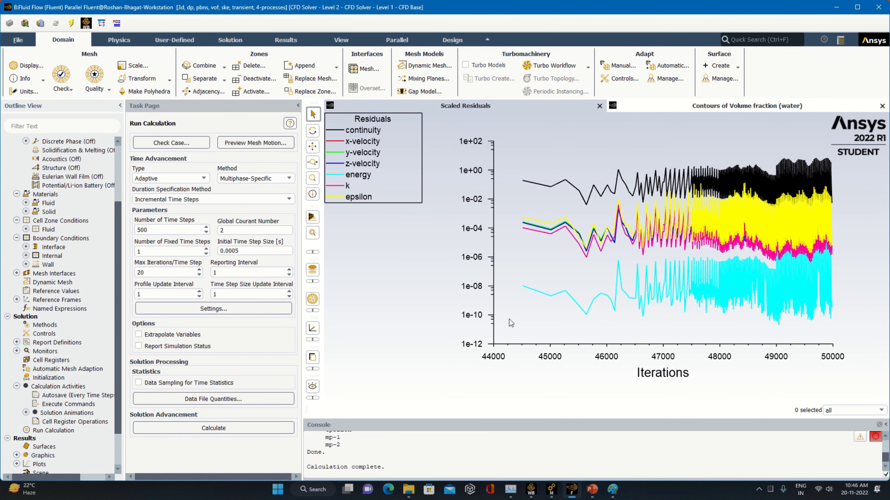
scroll(465, 463, up, 5)
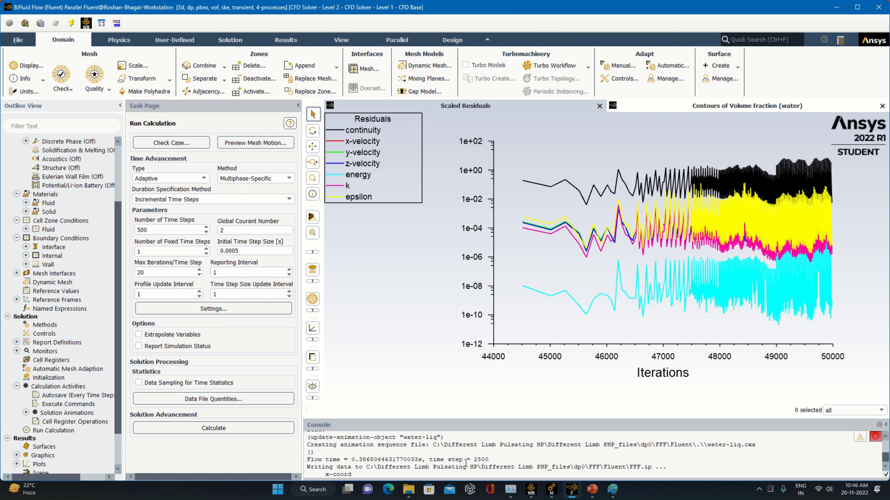
drag(489, 460, 475, 461)
drag(151, 231, 131, 240)
text(10)
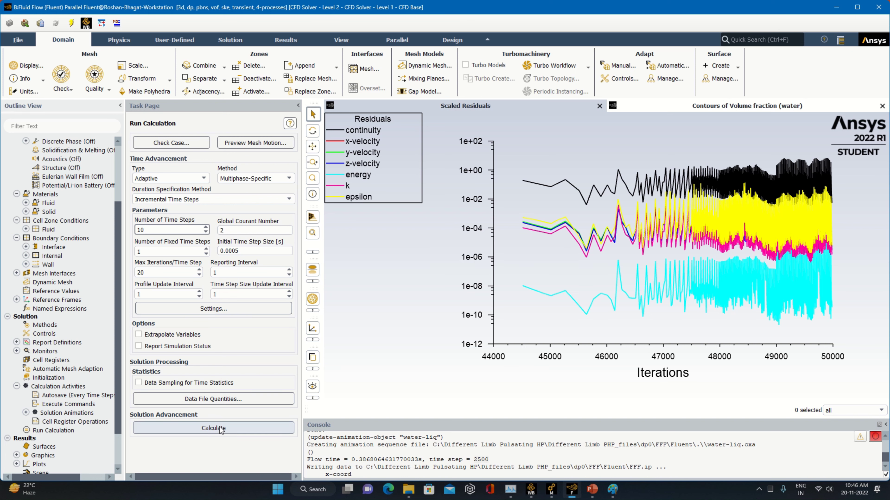
click(219, 428)
click(208, 276)
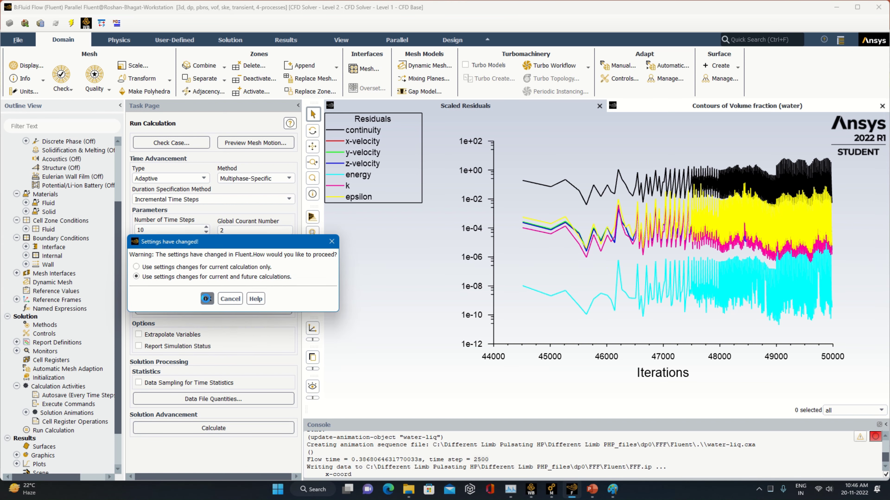
click(207, 299)
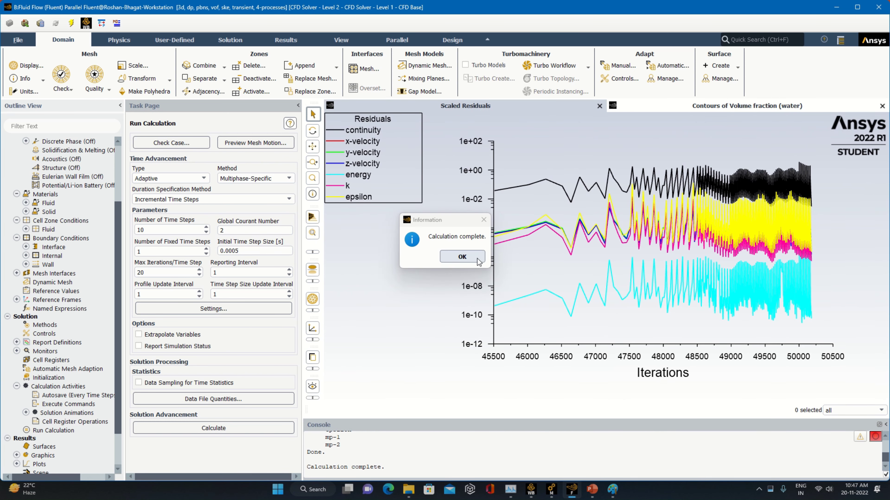
click(462, 256)
Step: Examine the console output for the flow time, physical time step and global Courant number of the last time steps
scroll(514, 452, up, 3)
scroll(514, 452, up, 1)
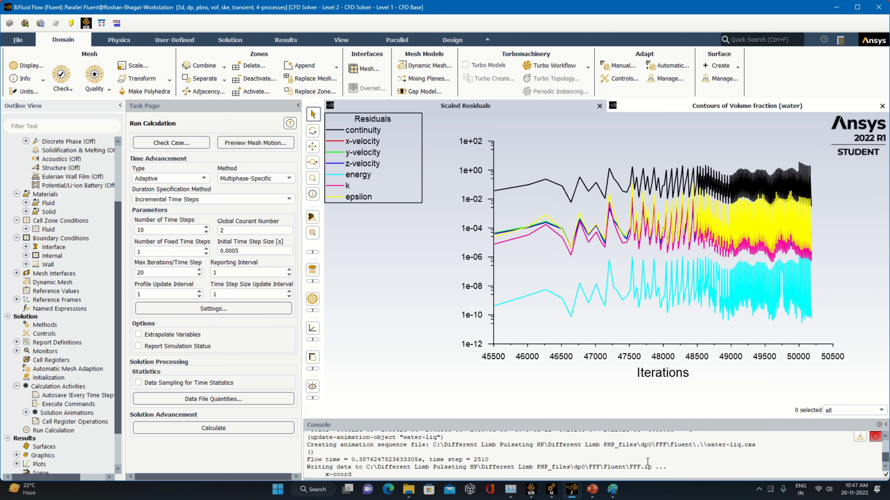
scroll(647, 463, up, 1)
scroll(648, 462, up, 3)
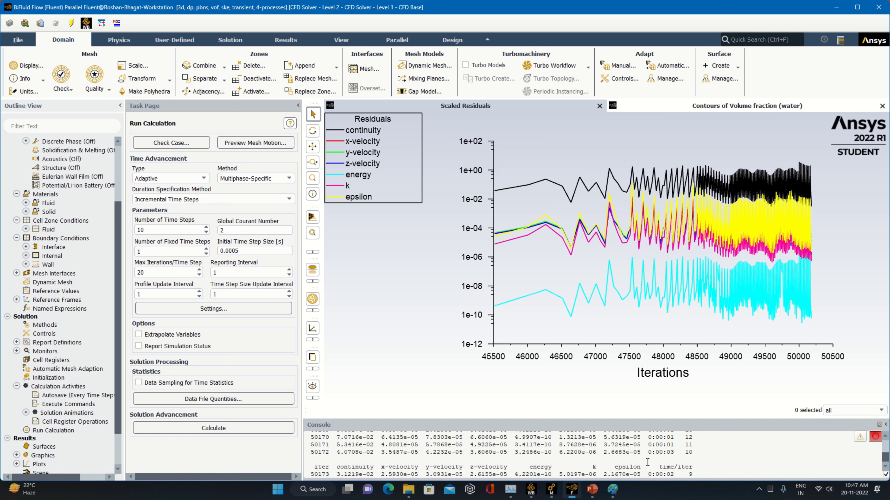
scroll(647, 463, up, 4)
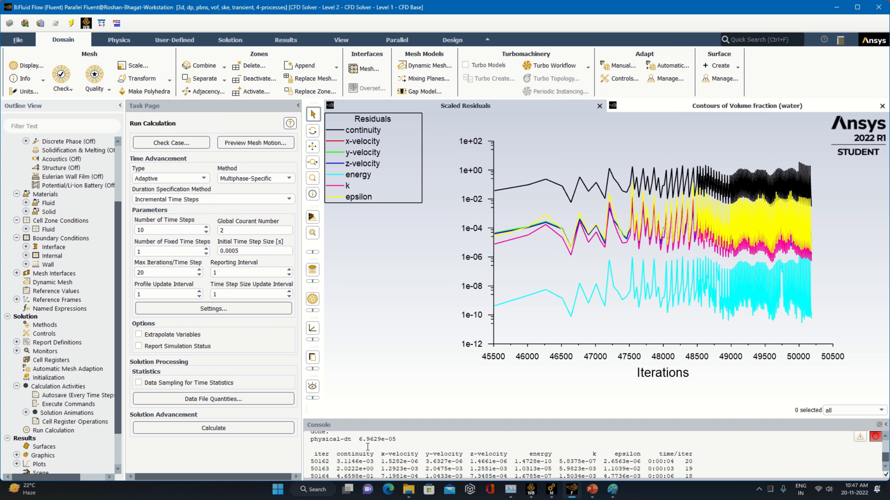
scroll(373, 445, up, 2)
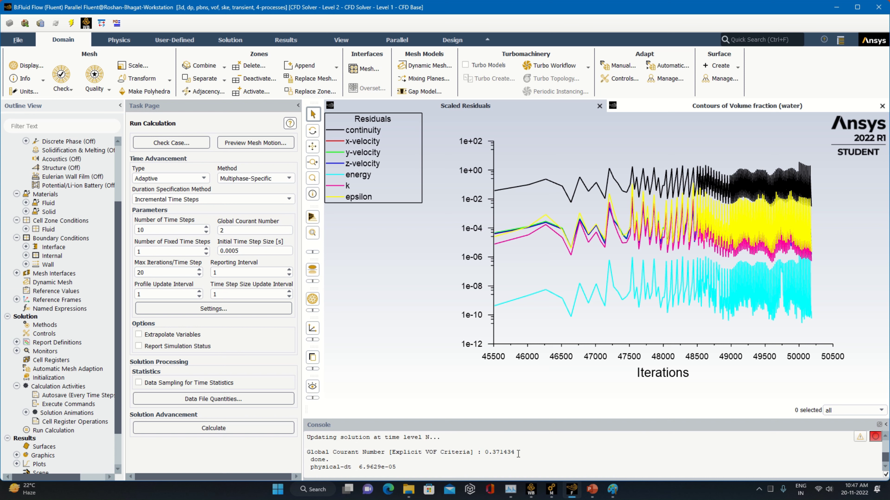
mouse_move(515, 452)
mouse_down()
mouse_move(490, 453)
mouse_move(505, 457)
mouse_up()
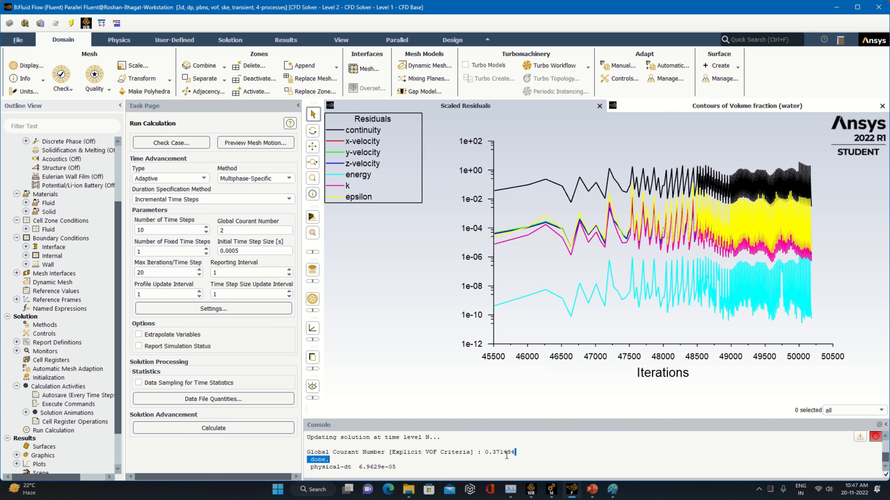